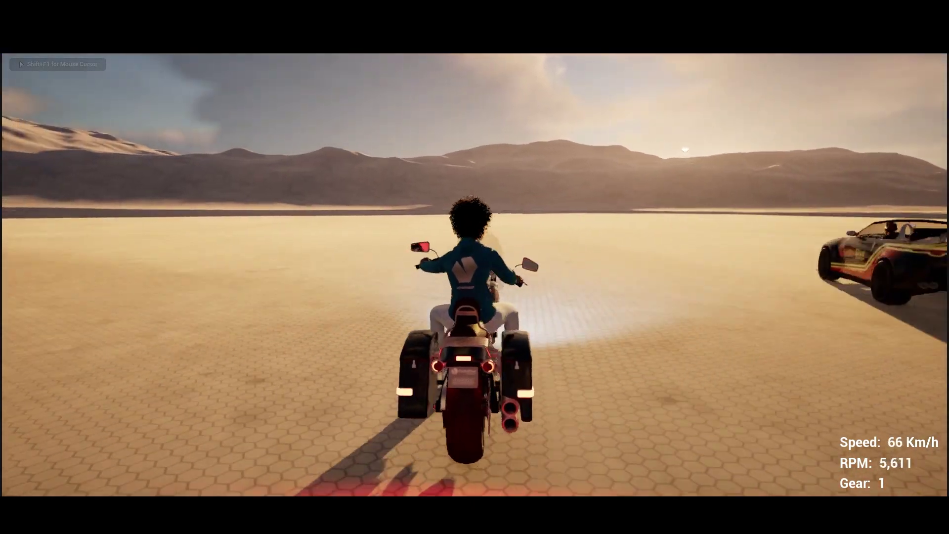
{"action": "key", "text": "d"}
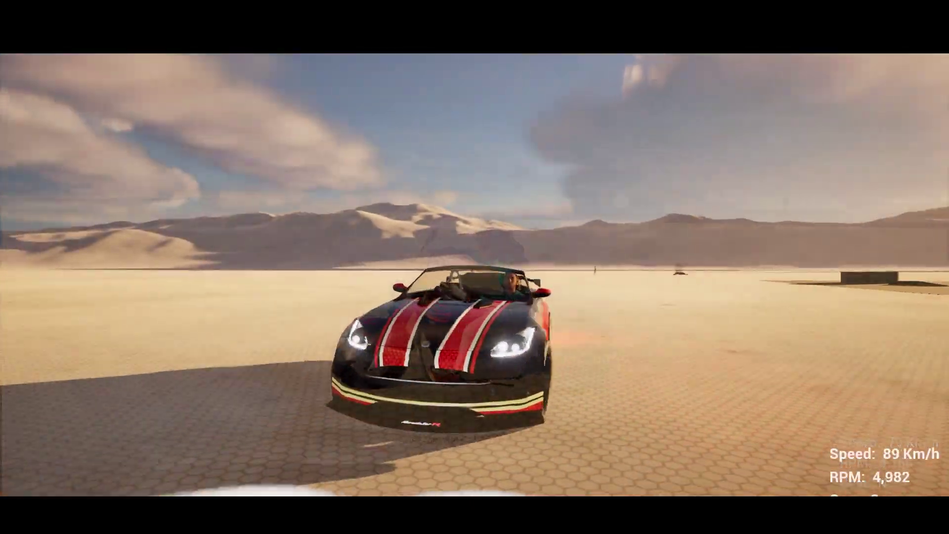
{"action": "key", "text": "d"}
{"action": "key", "text": "d"}
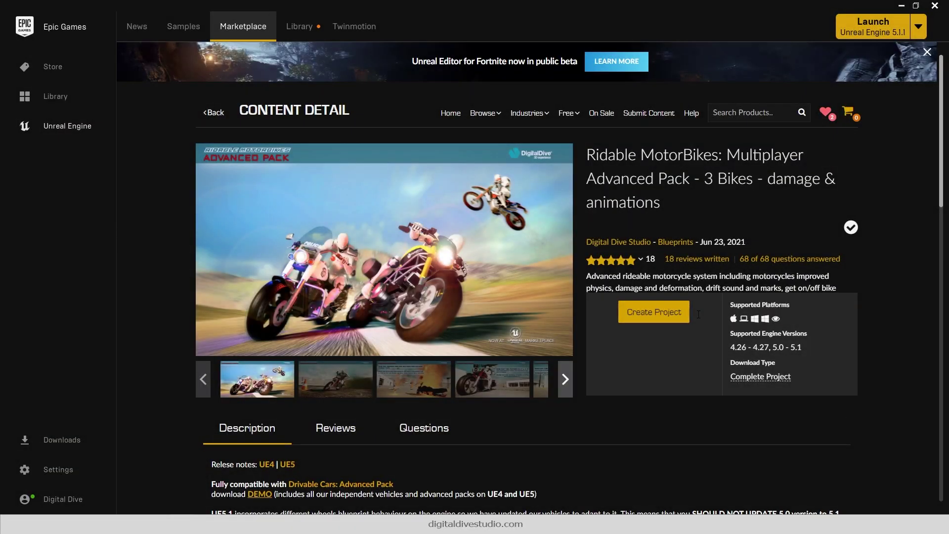
Create projects from the Ridable MotorBikes pack and the Drivable Cars: Advanced Multiplayer Pack.
{"action": "left_click", "coordinate": [643, 302]}
{"action": "left_click", "coordinate": [517, 340]}
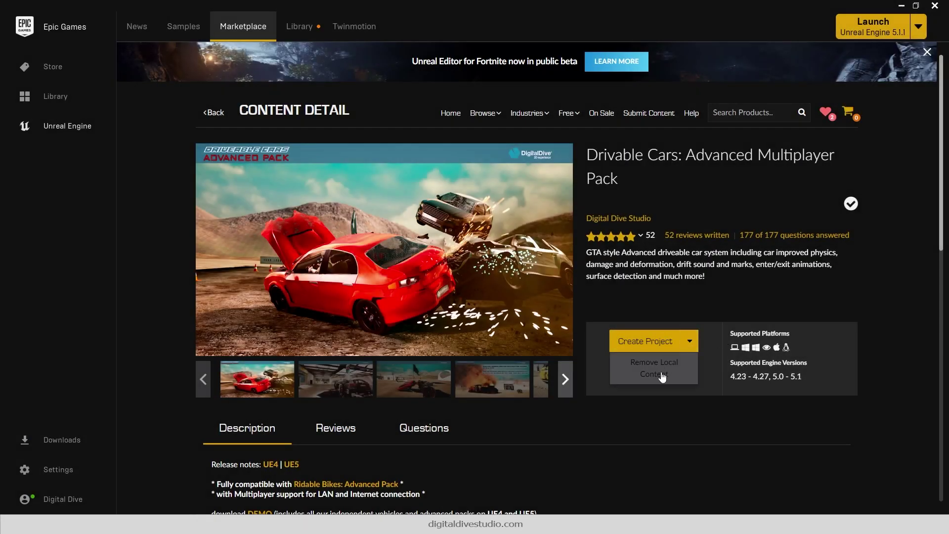
{"action": "left_click", "coordinate": [661, 375]}
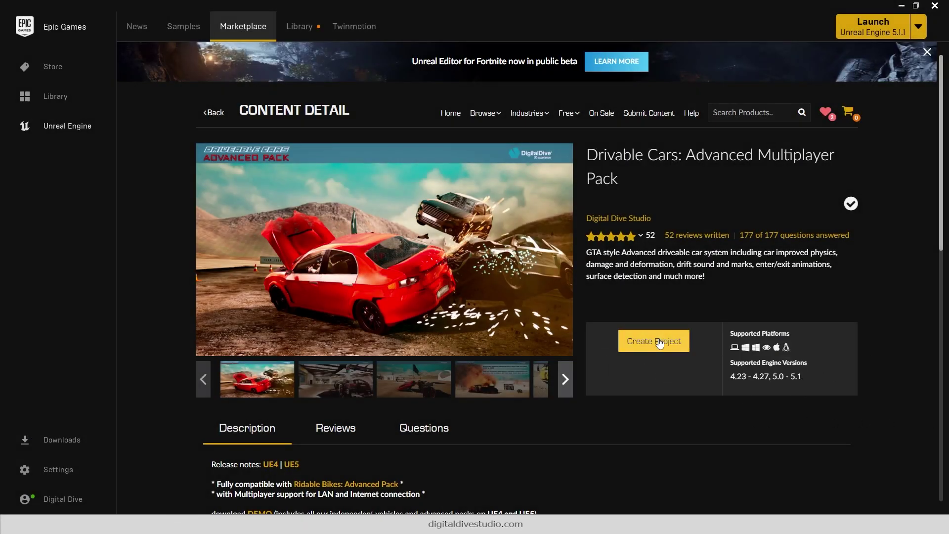
{"action": "left_click", "coordinate": [659, 343]}
{"action": "left_click", "coordinate": [502, 336]}
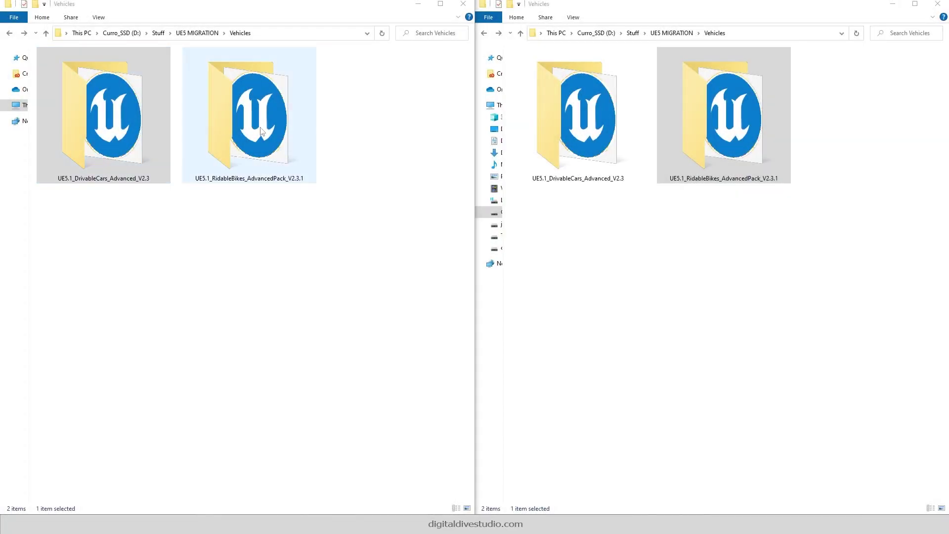
Open the Content folders of the UE5.1_DrivableCars_Advanced_V2.3 and UE5.1_RidableBikes_AdvancedPack_V2.3.1 projects side by side.
{"action": "double_click", "coordinate": [116, 129]}
{"action": "double_click", "coordinate": [734, 126]}
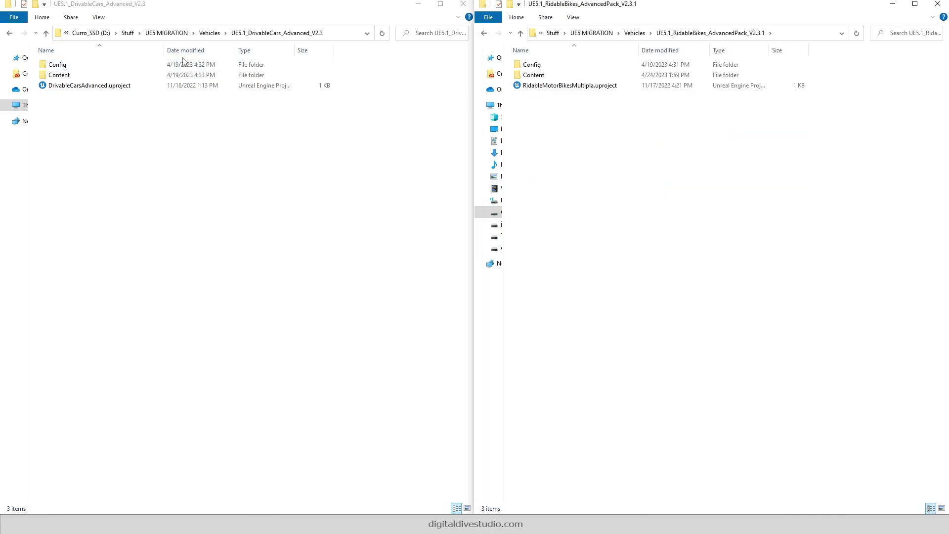
{"action": "double_click", "coordinate": [81, 75]}
{"action": "double_click", "coordinate": [569, 75]}
Copy the bikes project's DD_Vehicles_Advanced folder into the cars project's Content folder, skipping files with the same names.
{"action": "right_click", "coordinate": [573, 75]}
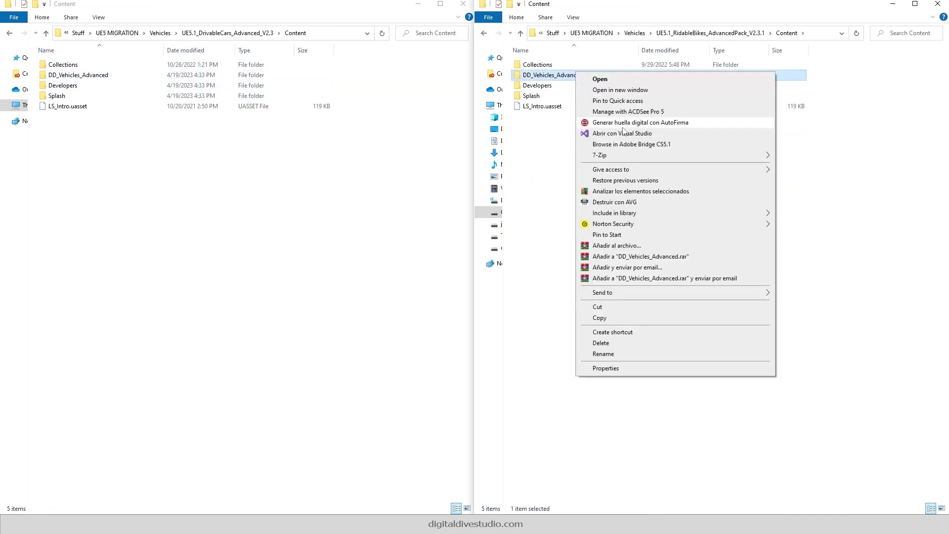
{"action": "left_click", "coordinate": [613, 317]}
{"action": "right_click", "coordinate": [176, 181]}
{"action": "left_click", "coordinate": [231, 255]}
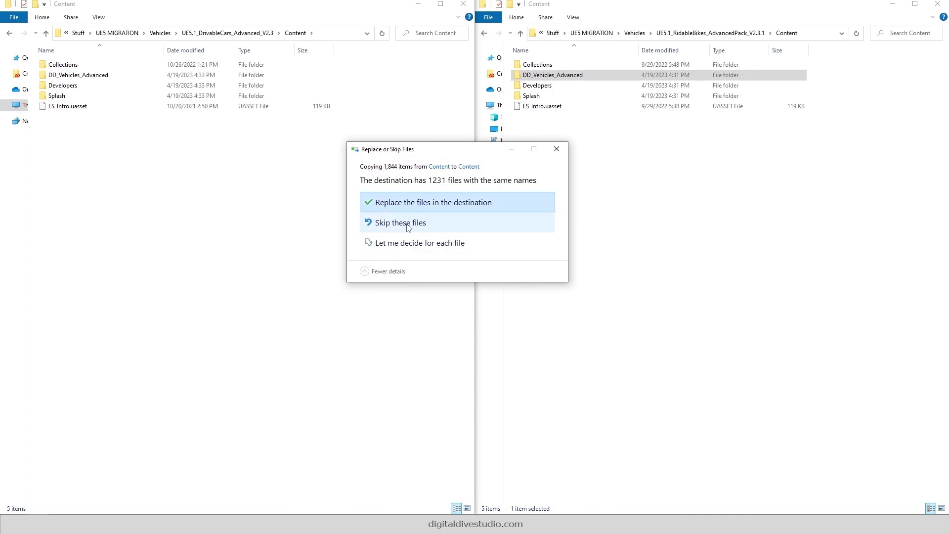
{"action": "left_click", "coordinate": [408, 228]}
Open the DD_Vehicles_Advanced > Blueprints > Vehicles folder in both projects and find BP_BaseBike.uasset in each.
{"action": "left_click", "coordinate": [566, 99]}
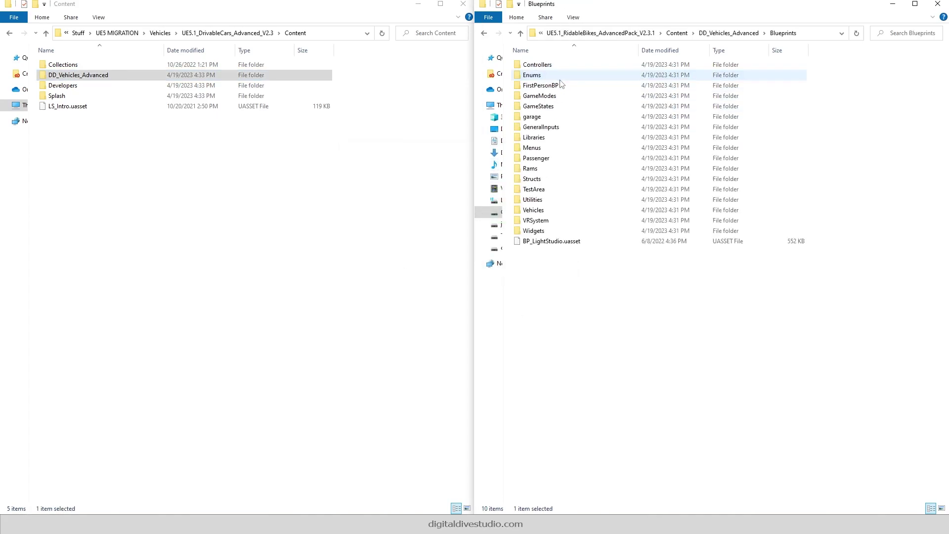
{"action": "double_click", "coordinate": [533, 210]}
{"action": "double_click", "coordinate": [71, 77]}
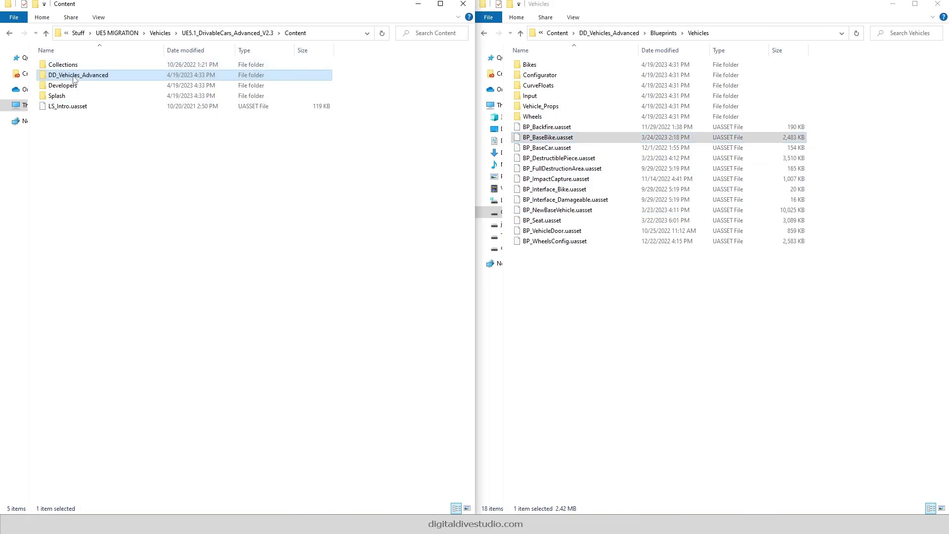
{"action": "double_click", "coordinate": [73, 79]}
{"action": "double_click", "coordinate": [78, 221]}
{"action": "left_click", "coordinate": [95, 158]}
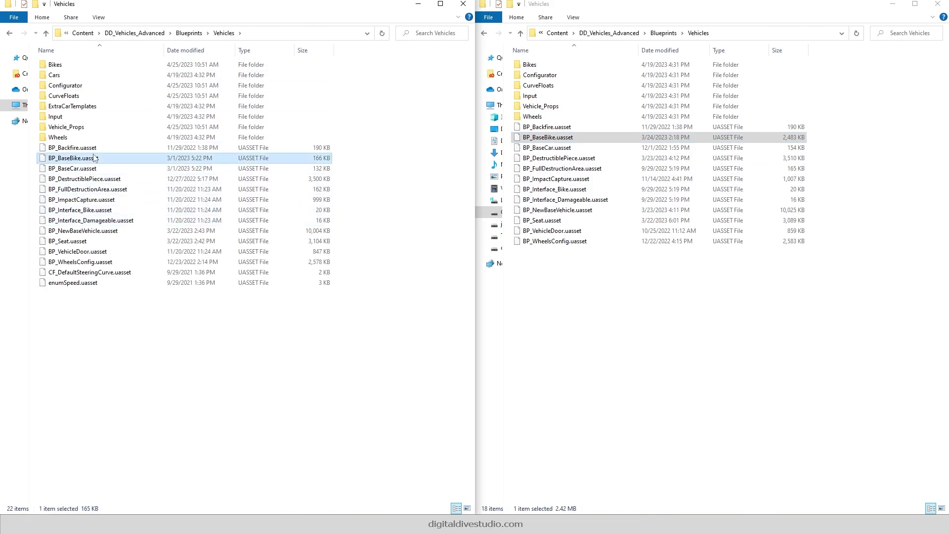
Copy BP_BaseBike.uasset from the bikes project into the cars project's Vehicles folder, replacing the existing file.
{"action": "right_click", "coordinate": [572, 139]}
{"action": "left_click", "coordinate": [598, 316]}
{"action": "right_click", "coordinate": [243, 365]}
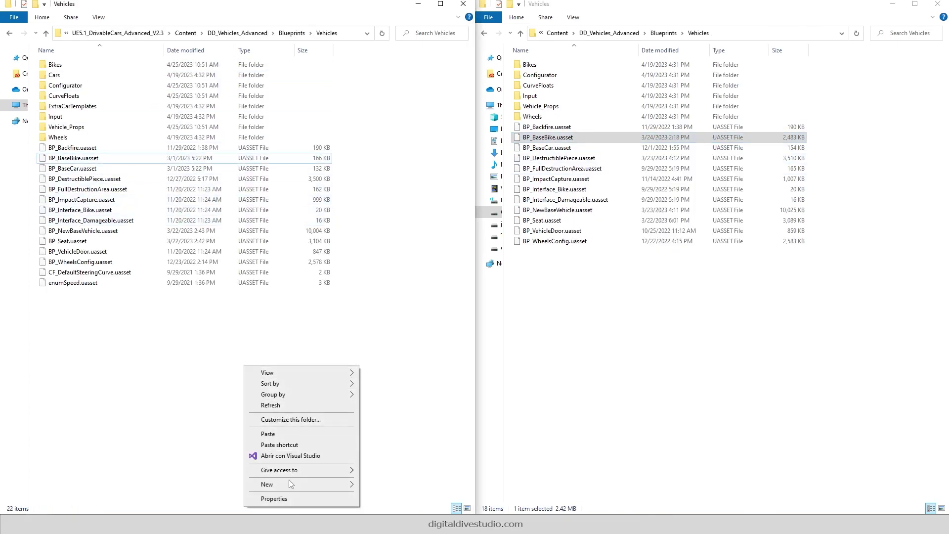
{"action": "left_click", "coordinate": [269, 434]}
{"action": "left_click", "coordinate": [419, 192]}
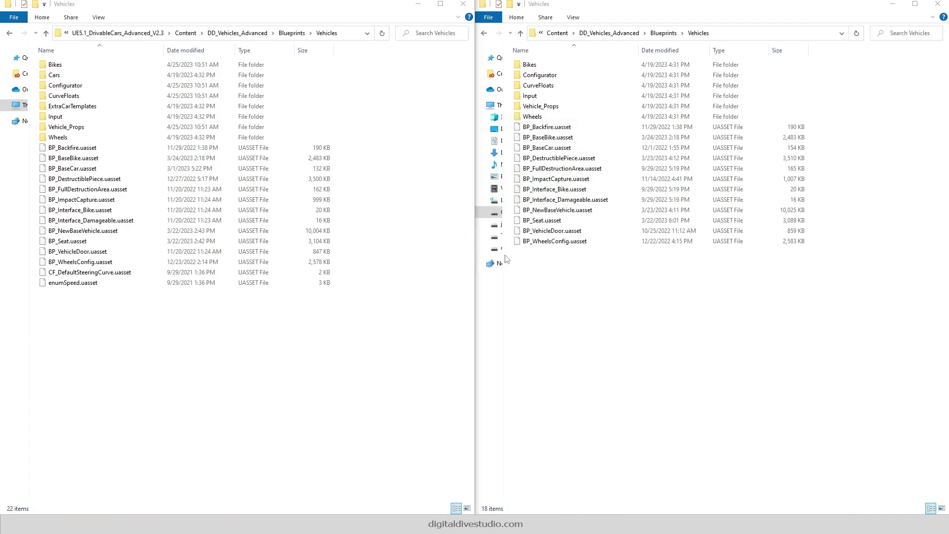
Open the ThirdPersonTemplate project from the Metahumans folder inside UE5 MIGRATION.
{"action": "left_click", "coordinate": [440, 5]}
{"action": "left_click", "coordinate": [192, 32]}
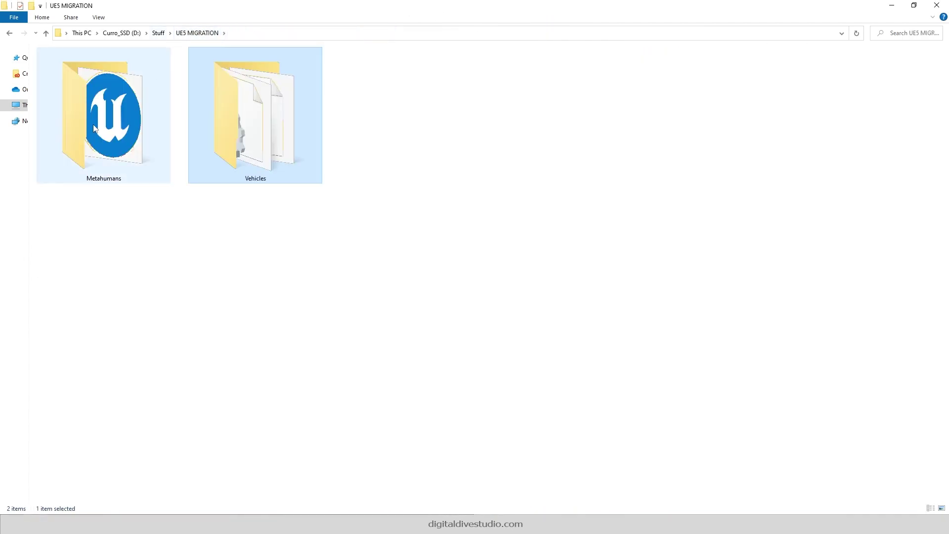
{"action": "double_click", "coordinate": [93, 123]}
{"action": "double_click", "coordinate": [88, 127]}
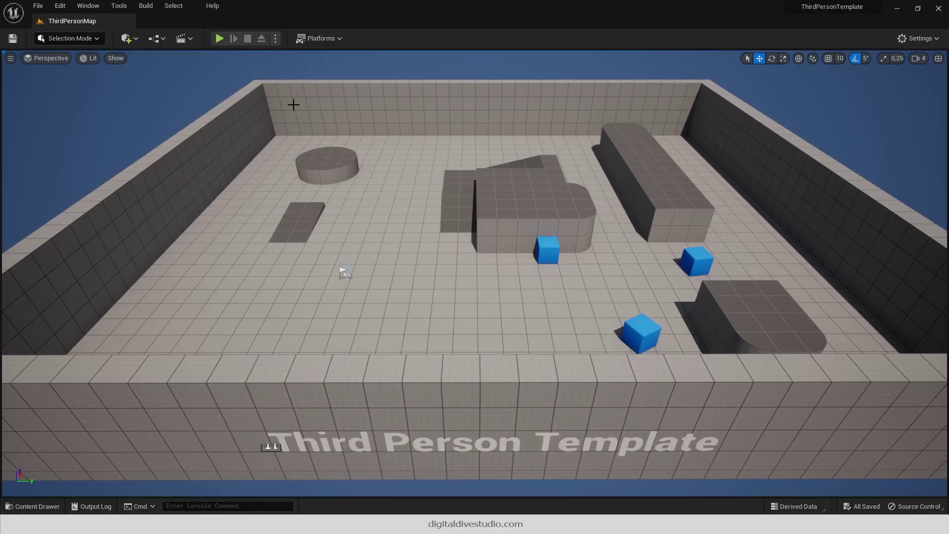
Search the project's plugins for "metas" and enable the MetaSound beta plugin.
{"action": "left_click", "coordinate": [60, 5]}
{"action": "left_click", "coordinate": [115, 161]}
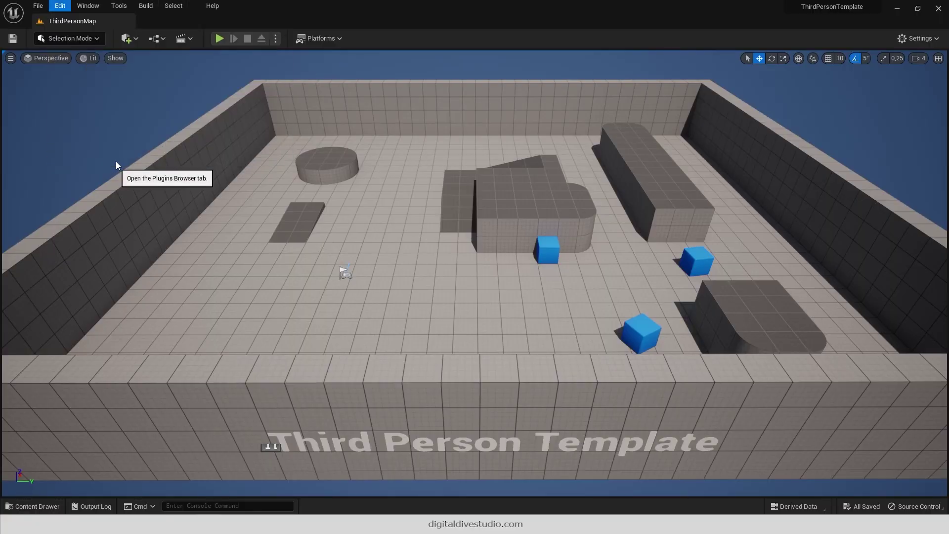
{"action": "type", "text": "metas"}
{"action": "left_click", "coordinate": [266, 84]}
{"action": "left_click", "coordinate": [266, 85]}
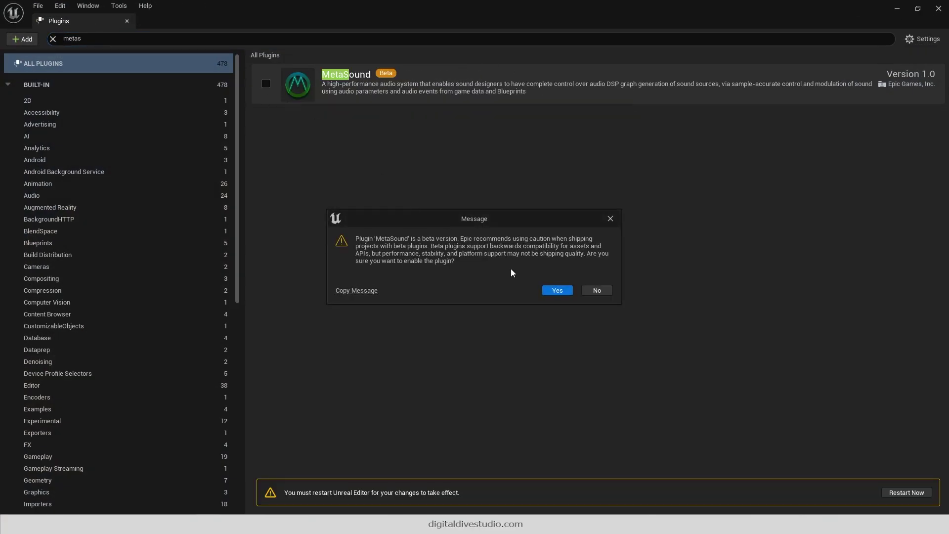
{"action": "left_click", "coordinate": [555, 289]}
Search the plugins for "chaos" and enable the experimental ChaosVehiclesPlugin.
{"action": "key", "text": "ctrl+a"}
{"action": "type", "text": "chaos"}
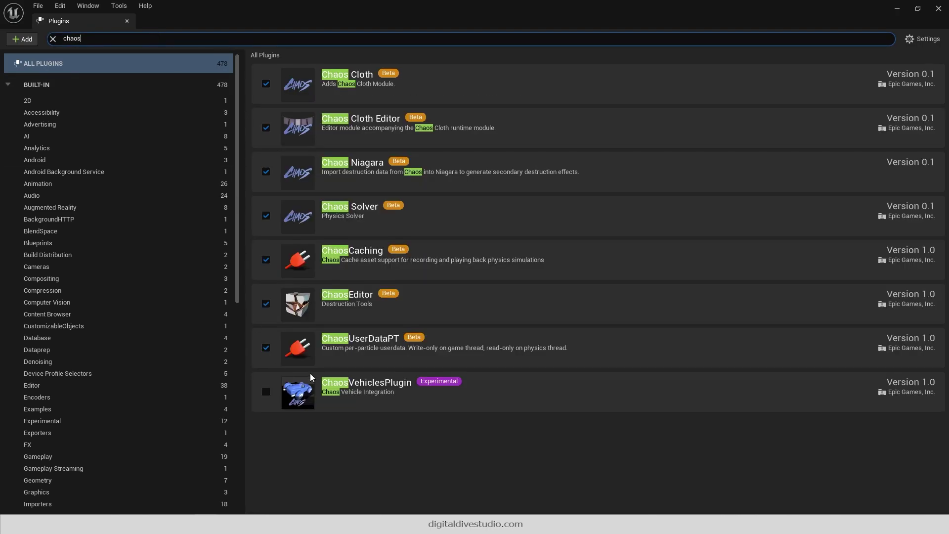
{"action": "left_click", "coordinate": [267, 392]}
{"action": "left_click", "coordinate": [556, 290]}
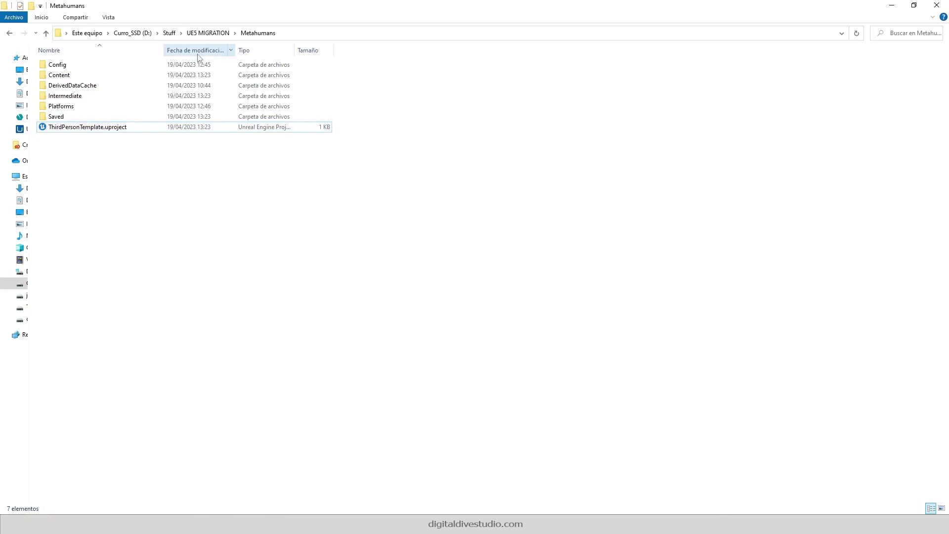
Open DrivableCarsAdvanced.uproject from the Vehicles > UE5.1_DrivableCars_Advanced_V2.3 folder.
{"action": "left_click", "coordinate": [208, 33]}
{"action": "double_click", "coordinate": [251, 127]}
{"action": "double_click", "coordinate": [109, 103]}
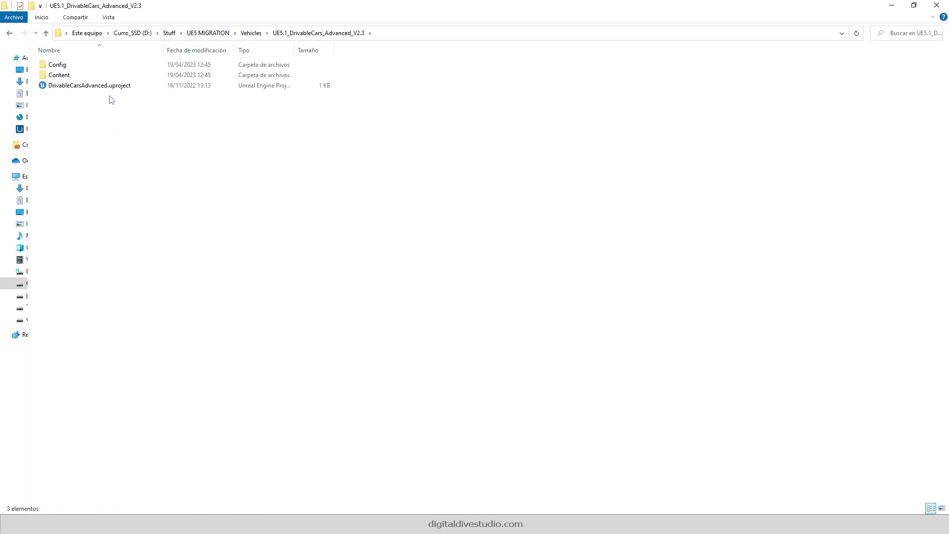
{"action": "double_click", "coordinate": [90, 85]}
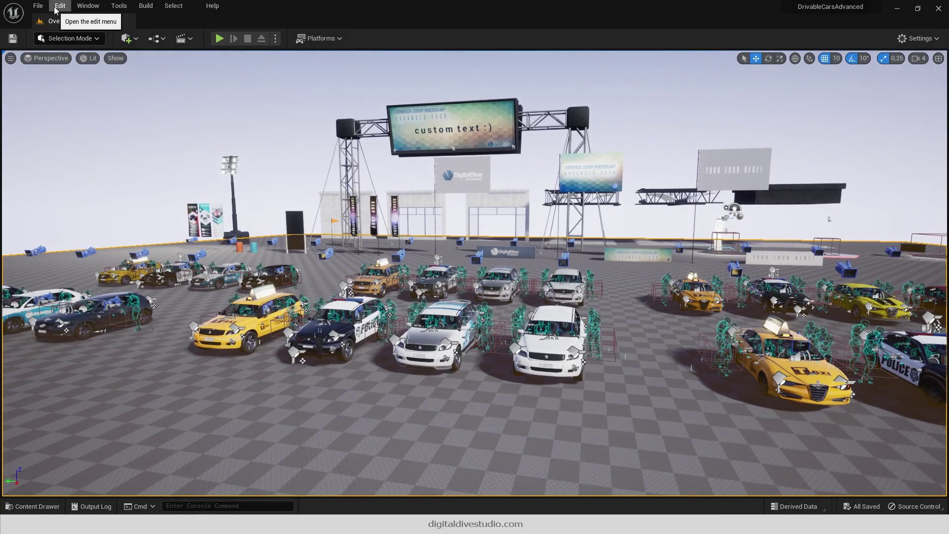
Export the engine's Collision project settings as an .ini file into the UE5.1_DrivableCars_Advanced_V2.3 folder.
{"action": "left_click", "coordinate": [55, 6]}
{"action": "left_click", "coordinate": [124, 148]}
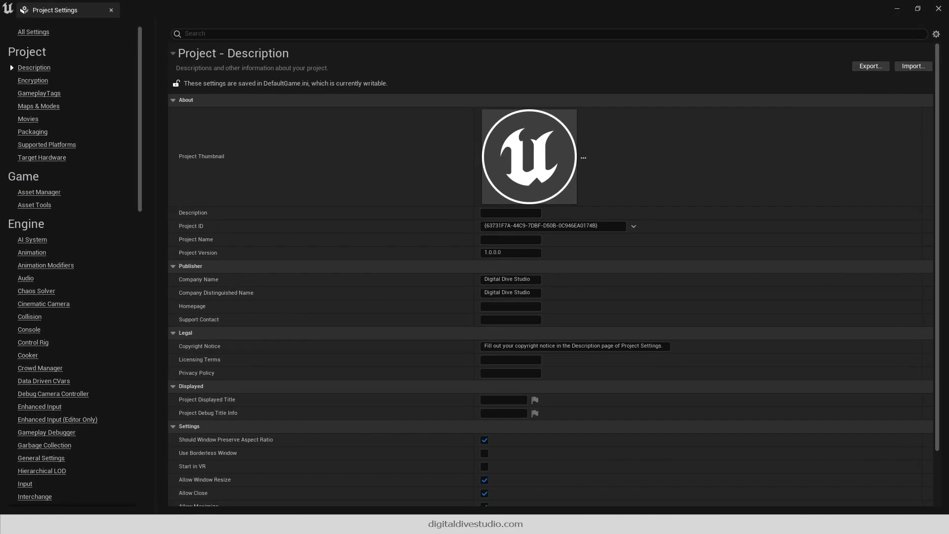
{"action": "left_click", "coordinate": [26, 483]}
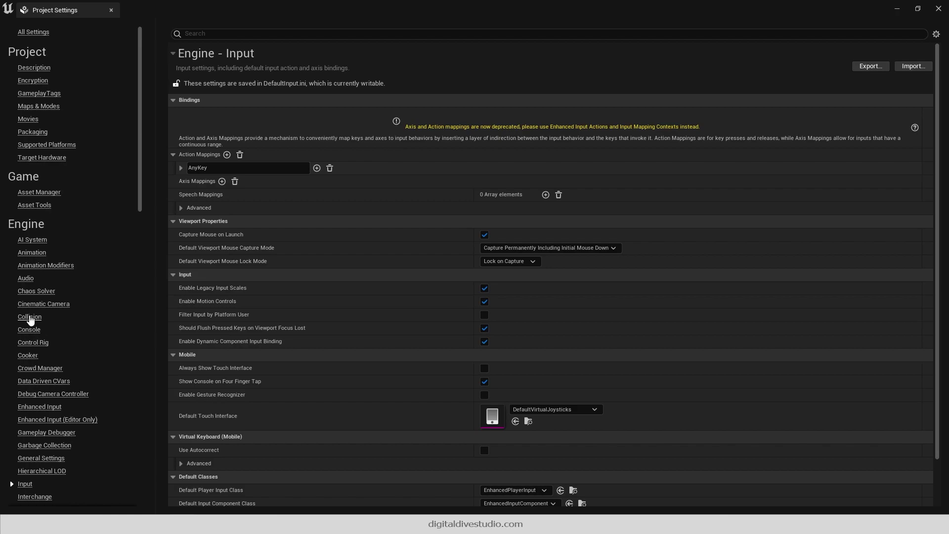
{"action": "left_click", "coordinate": [30, 317]}
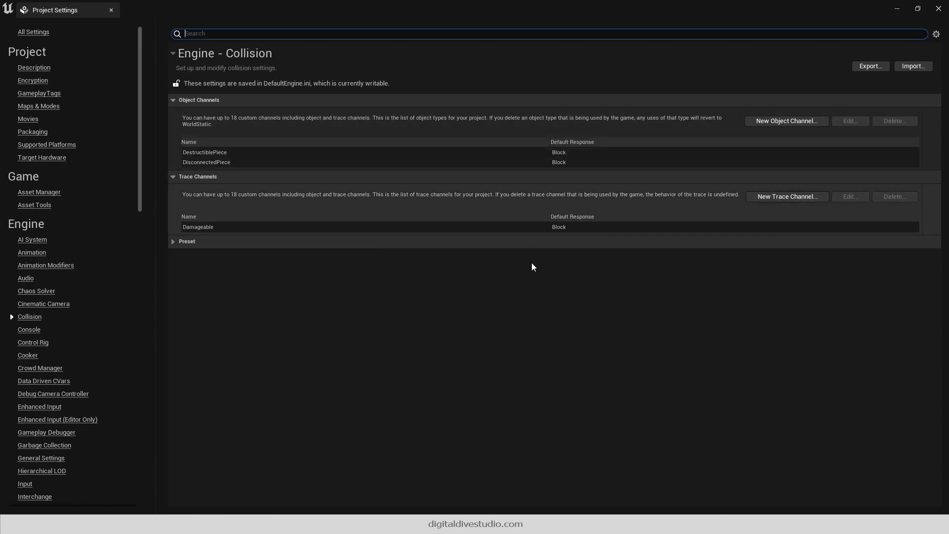
{"action": "left_click", "coordinate": [879, 64]}
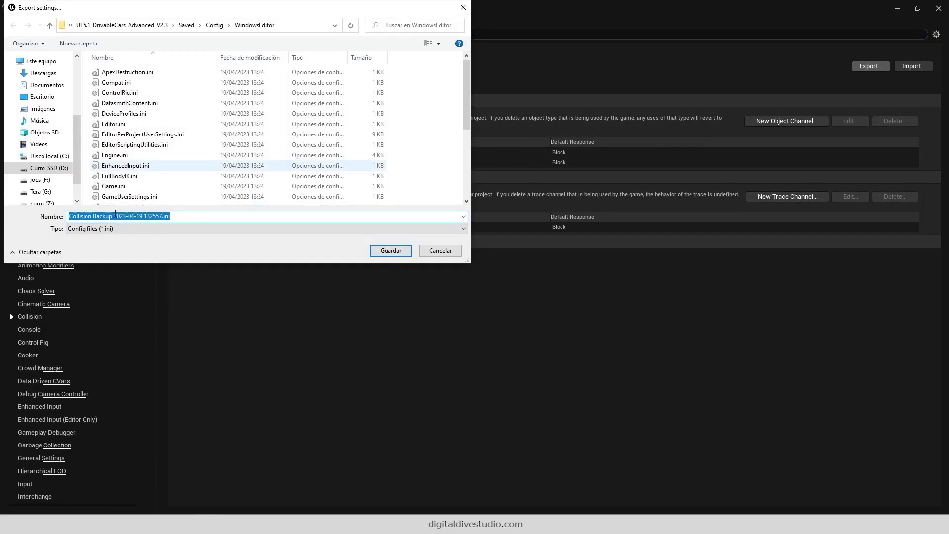
{"action": "left_click", "coordinate": [140, 27]}
{"action": "left_click", "coordinate": [162, 26]}
{"action": "left_click", "coordinate": [381, 248]}
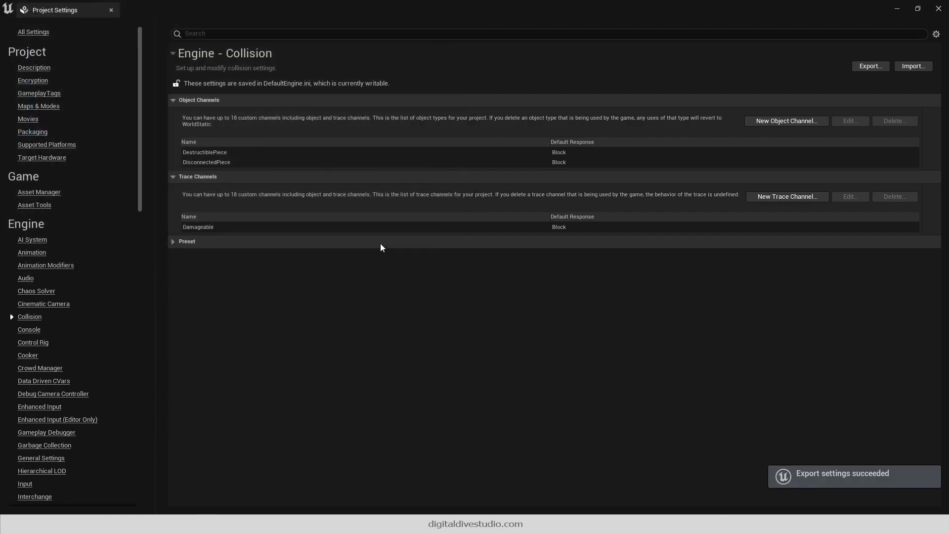
Check the physical surface types and export the engine's Physics settings into the UE5.1_DrivableCars_Advanced_V2.3 folder.
{"action": "scroll", "coordinate": [29, 435], "scroll_direction": "down", "scroll_amount": 4}
{"action": "left_click", "coordinate": [28, 397]}
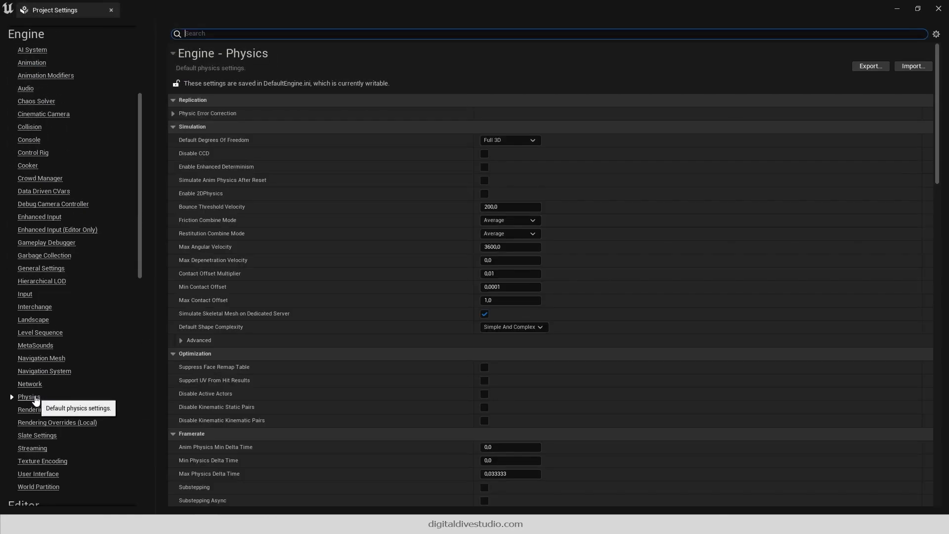
{"action": "scroll", "coordinate": [468, 270], "scroll_direction": "down", "scroll_amount": 1}
{"action": "scroll", "coordinate": [467, 271], "scroll_direction": "down", "scroll_amount": 10}
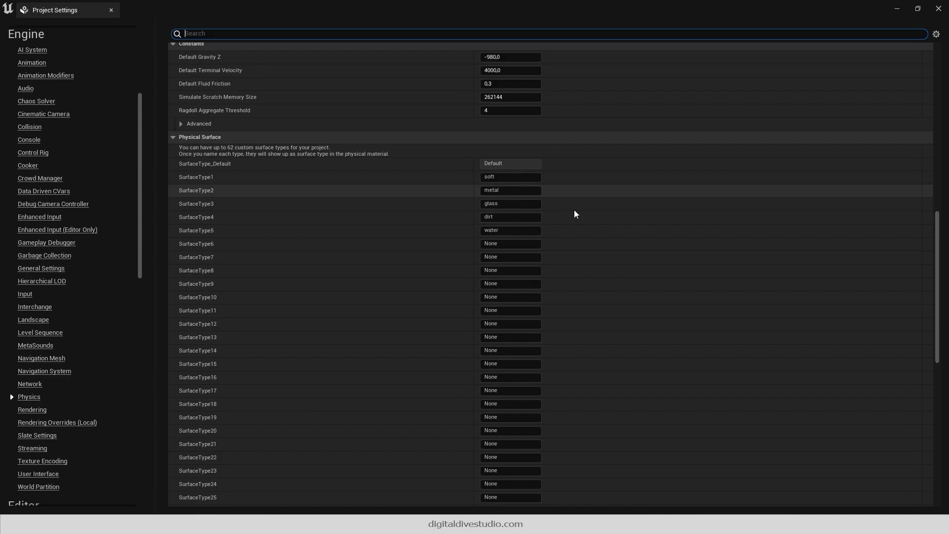
{"action": "scroll", "coordinate": [574, 209], "scroll_direction": "up", "scroll_amount": 2}
{"action": "scroll", "coordinate": [802, 115], "scroll_direction": "up", "scroll_amount": 8}
{"action": "left_click", "coordinate": [871, 66]}
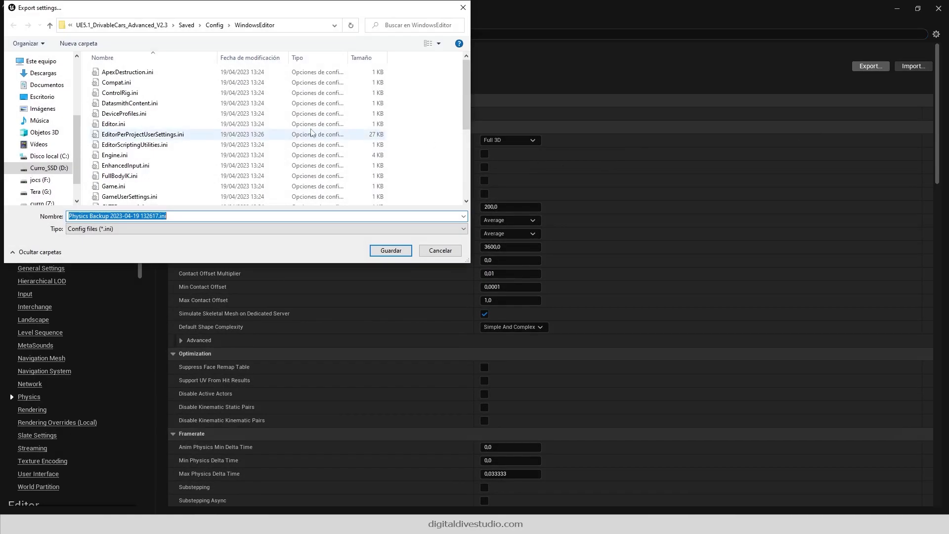
{"action": "left_click", "coordinate": [158, 26]}
{"action": "left_click", "coordinate": [391, 250]}
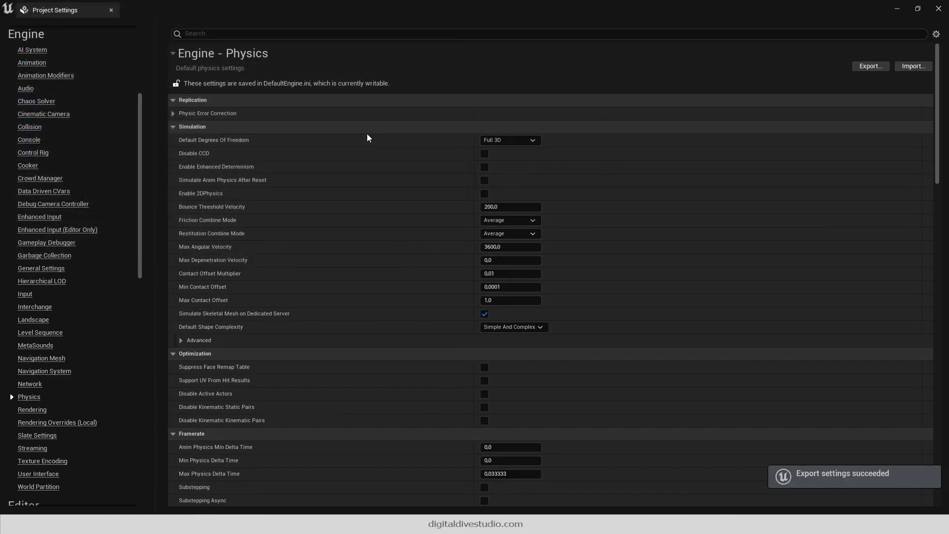
Export the engine's Input settings into the UE5.1_DrivableCars_Advanced_V2.3 folder and close the project settings.
{"action": "left_click", "coordinate": [22, 294]}
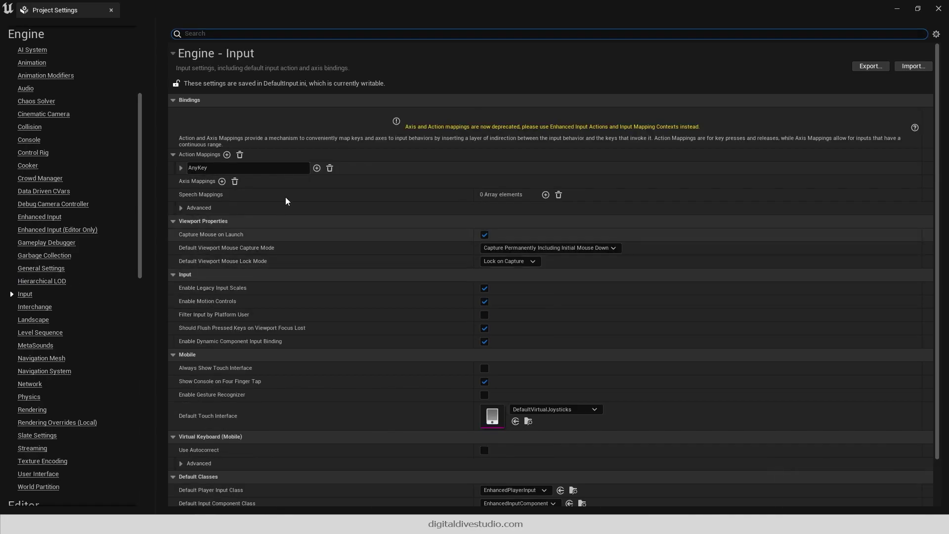
{"action": "left_click", "coordinate": [870, 66]}
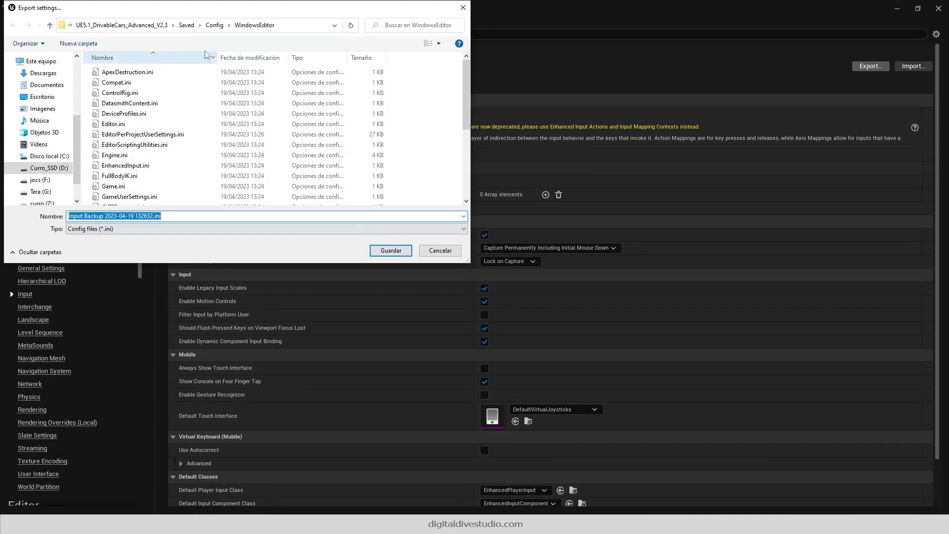
{"action": "left_click", "coordinate": [164, 29]}
{"action": "left_click", "coordinate": [390, 250]}
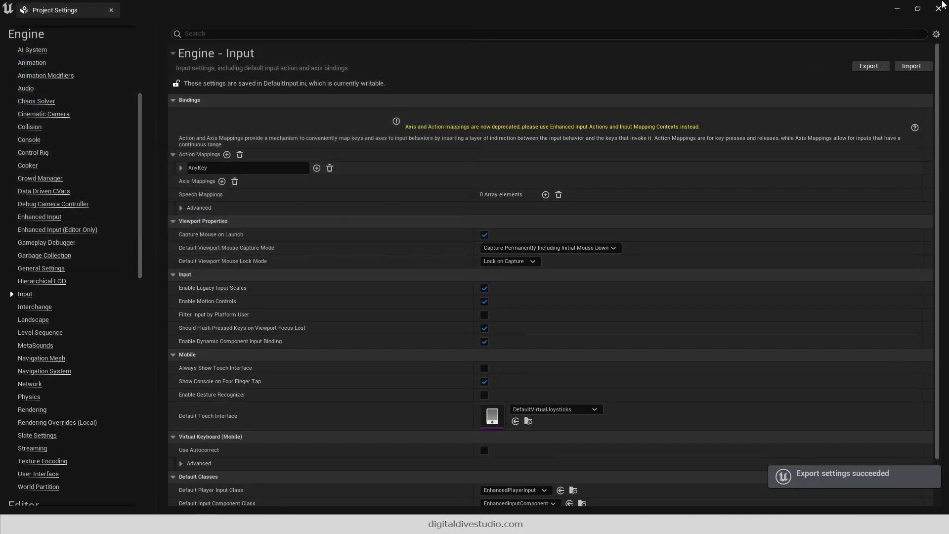
{"action": "left_click", "coordinate": [939, 7]}
Switch to the ThirdPersonTemplate project and open the engine's Input page in its project settings.
{"action": "mouse_move", "coordinate": [210, 523]}
{"action": "left_click", "coordinate": [154, 482]}
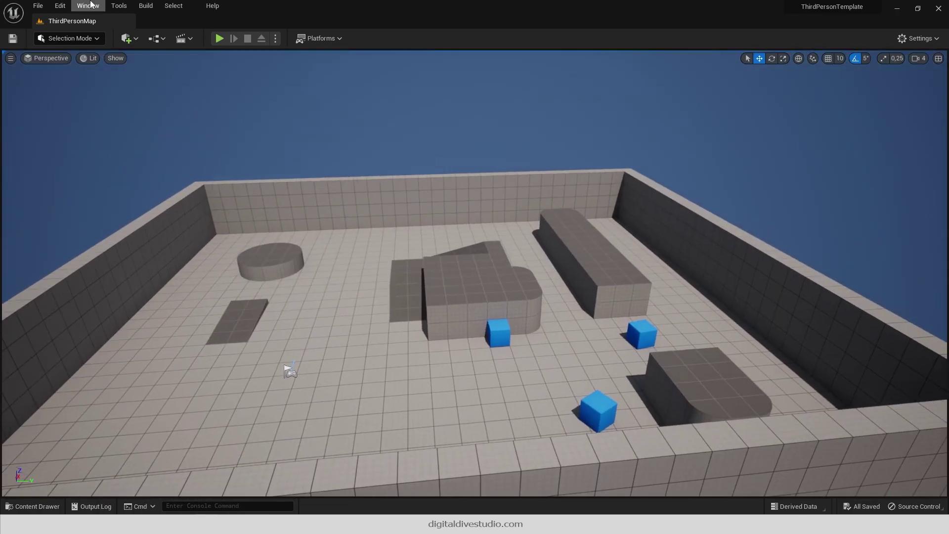
{"action": "left_click", "coordinate": [61, 6]}
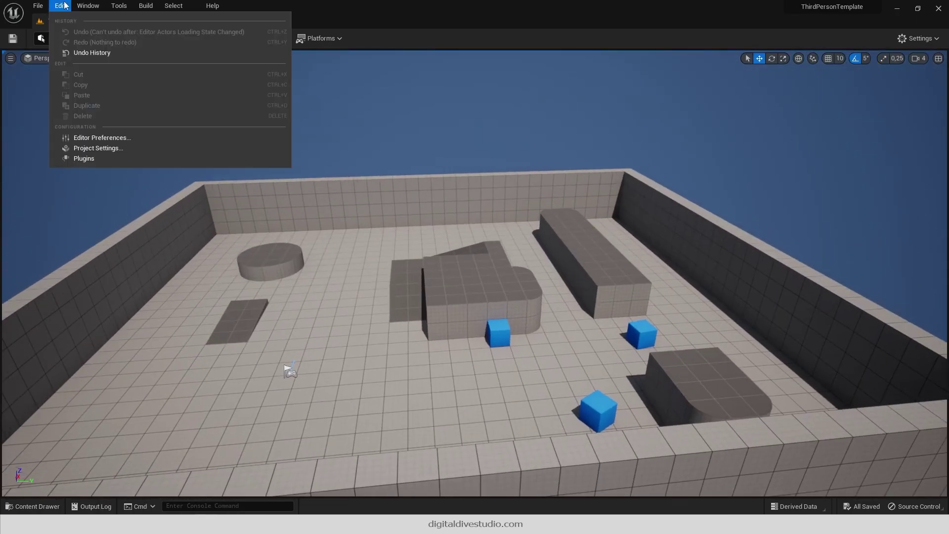
{"action": "left_click", "coordinate": [120, 148]}
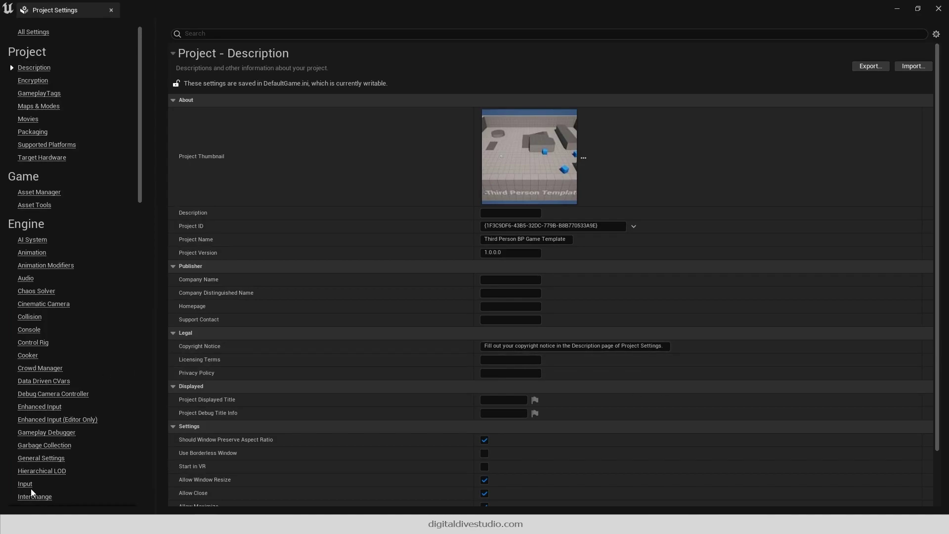
{"action": "left_click", "coordinate": [25, 484]}
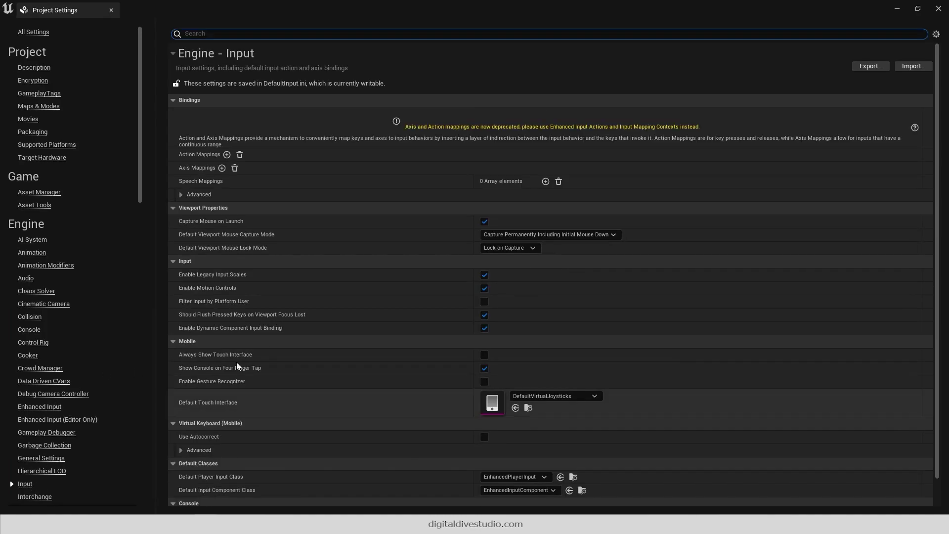
Import Input Backup 2023-04-19 132632.ini from the UE5 MIGRATION > Vehicles folder and check the AnyKey action mapping.
{"action": "left_click", "coordinate": [913, 66]}
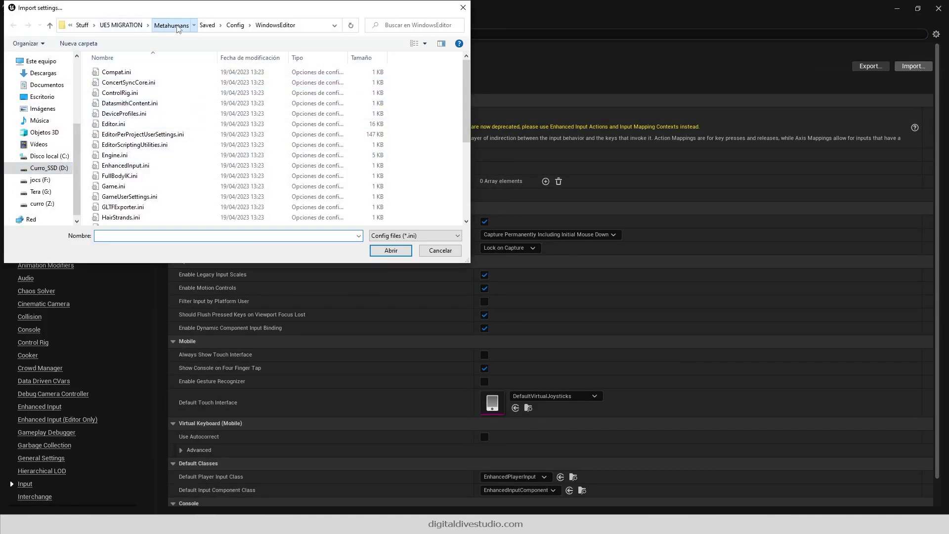
{"action": "left_click", "coordinate": [178, 28]}
{"action": "left_click", "coordinate": [197, 28]}
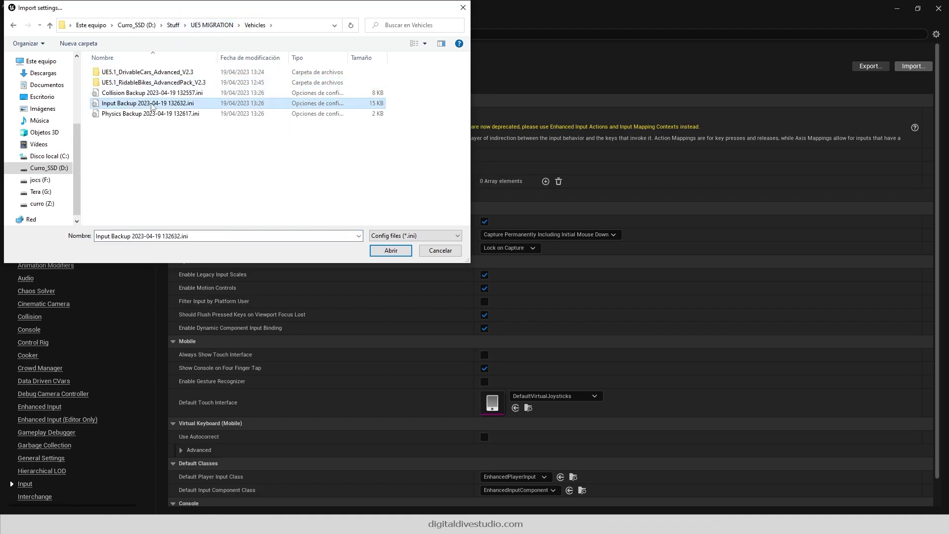
{"action": "double_click", "coordinate": [152, 104]}
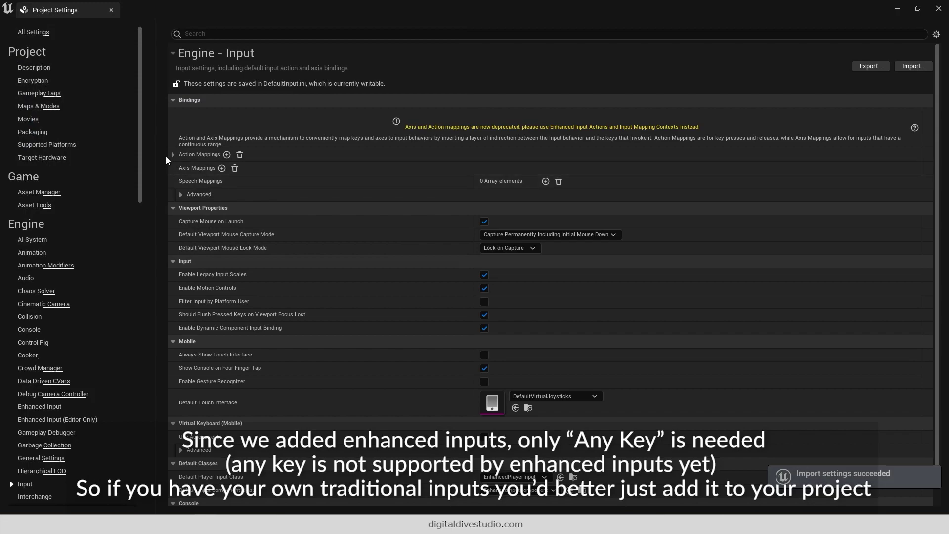
{"action": "left_click", "coordinate": [173, 154]}
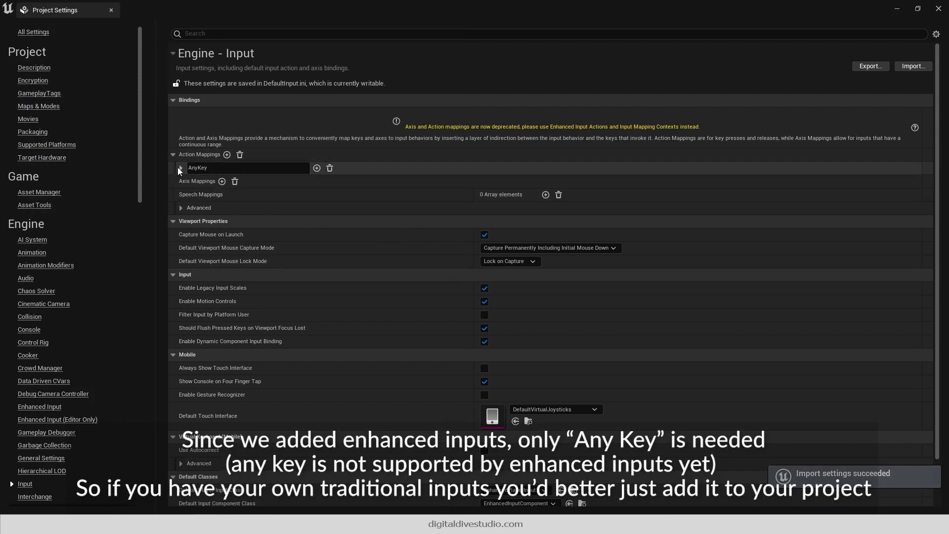
{"action": "left_click", "coordinate": [181, 168]}
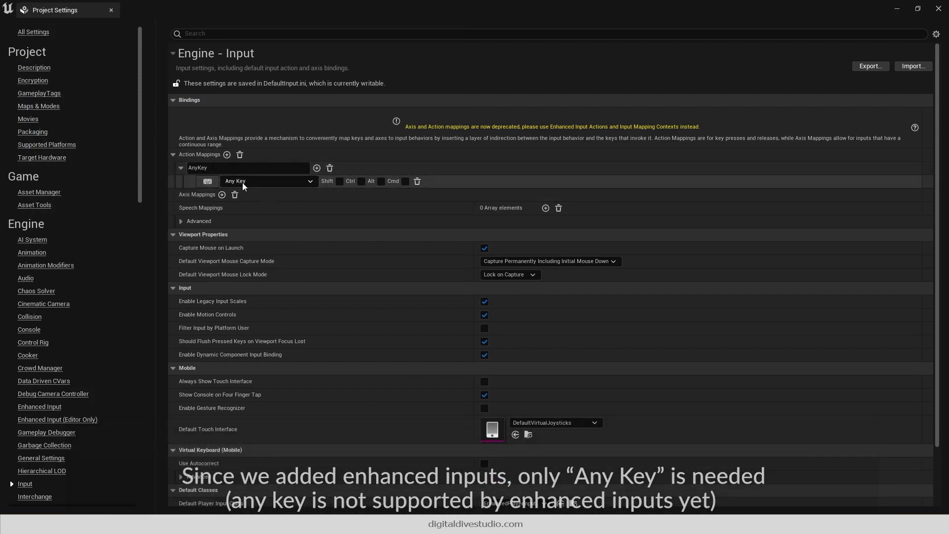
Import Collision Backup 2023-04-19 132557.ini from the Vehicles folder into the engine's Collision settings.
{"action": "scroll", "coordinate": [32, 425], "scroll_direction": "down", "scroll_amount": 10}
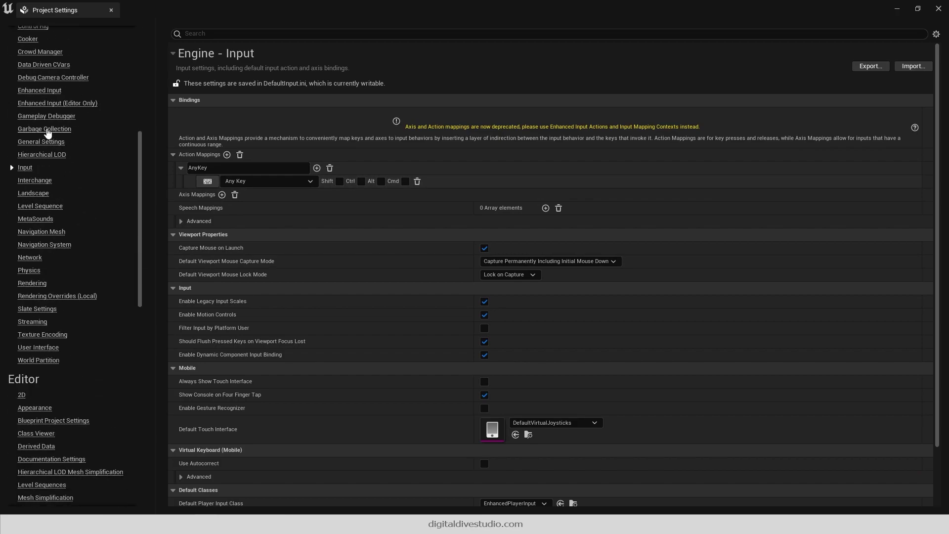
{"action": "scroll", "coordinate": [48, 133], "scroll_direction": "up", "scroll_amount": 1}
{"action": "left_click", "coordinate": [38, 33]}
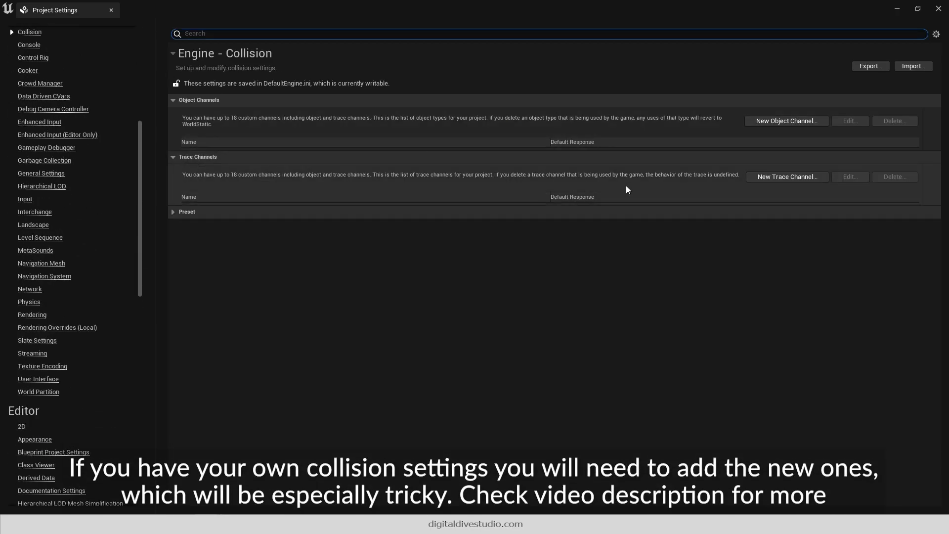
{"action": "left_click", "coordinate": [913, 67]}
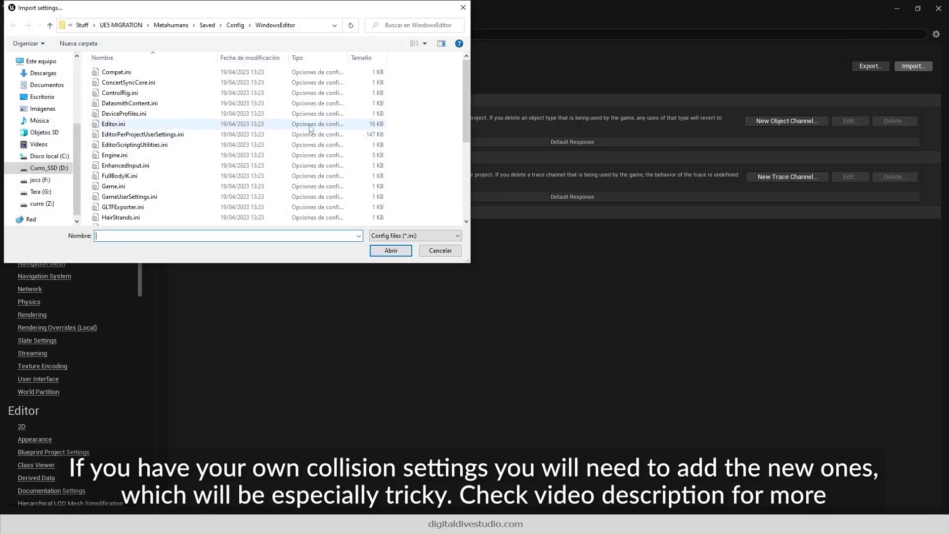
{"action": "left_click", "coordinate": [121, 25]}
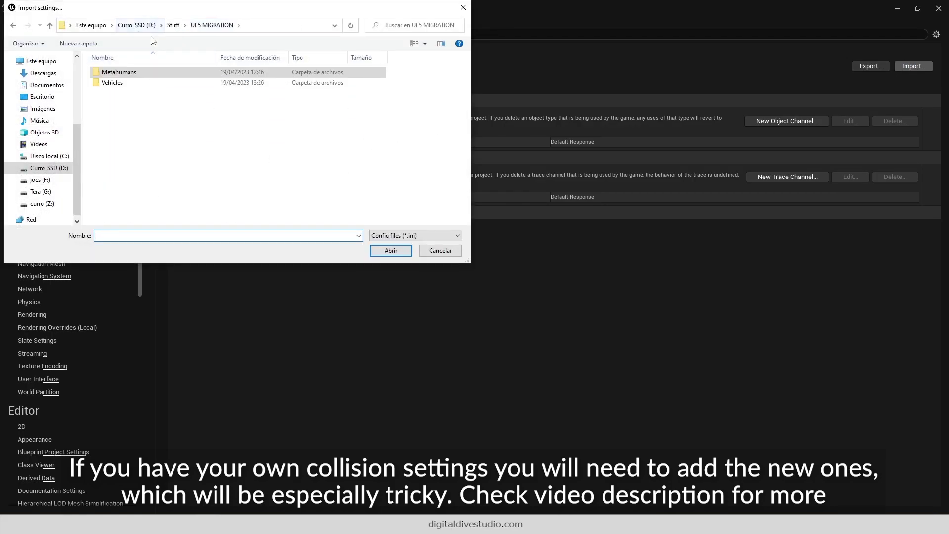
{"action": "double_click", "coordinate": [142, 84]}
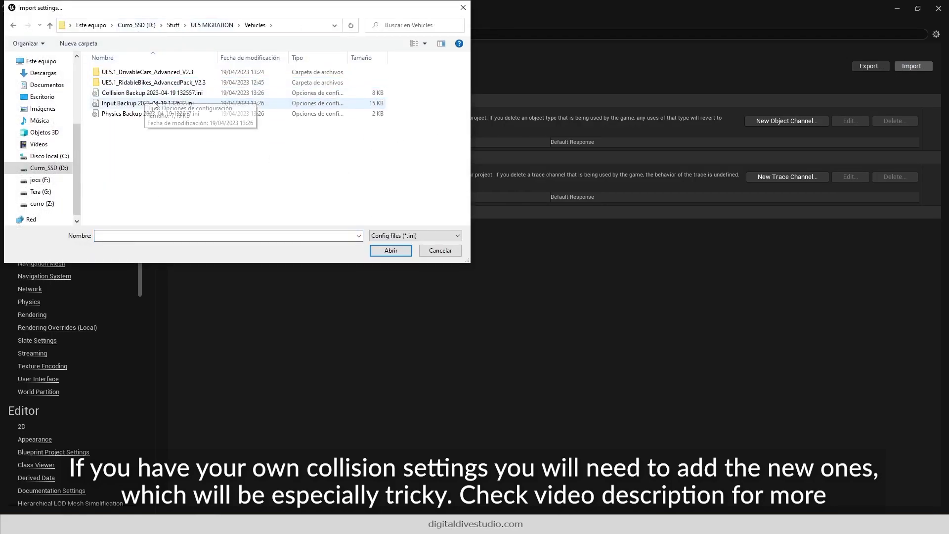
{"action": "double_click", "coordinate": [157, 93]}
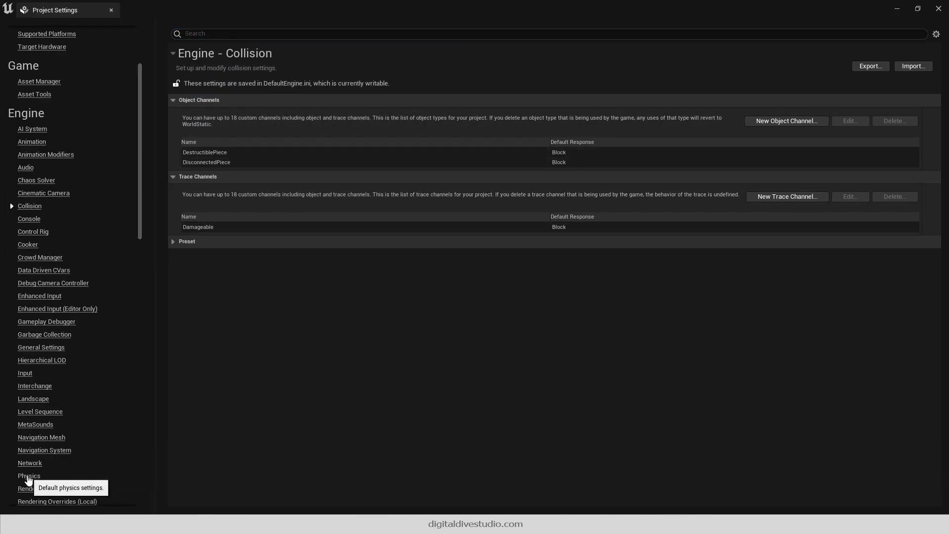
Import Physics Backup 2023-04-19 132617.ini from the Vehicles folder into the engine's Physics settings.
{"action": "left_click", "coordinate": [28, 475]}
{"action": "left_click_drag", "start_coordinate": [938, 121], "coordinate": [939, 278]}
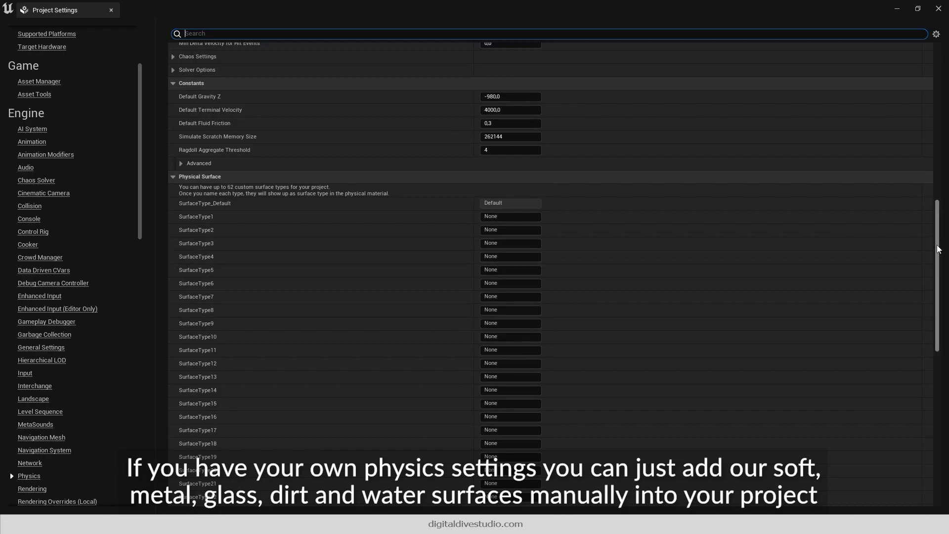
{"action": "left_click_drag", "start_coordinate": [938, 246], "coordinate": [939, 59]}
{"action": "left_click", "coordinate": [119, 28]}
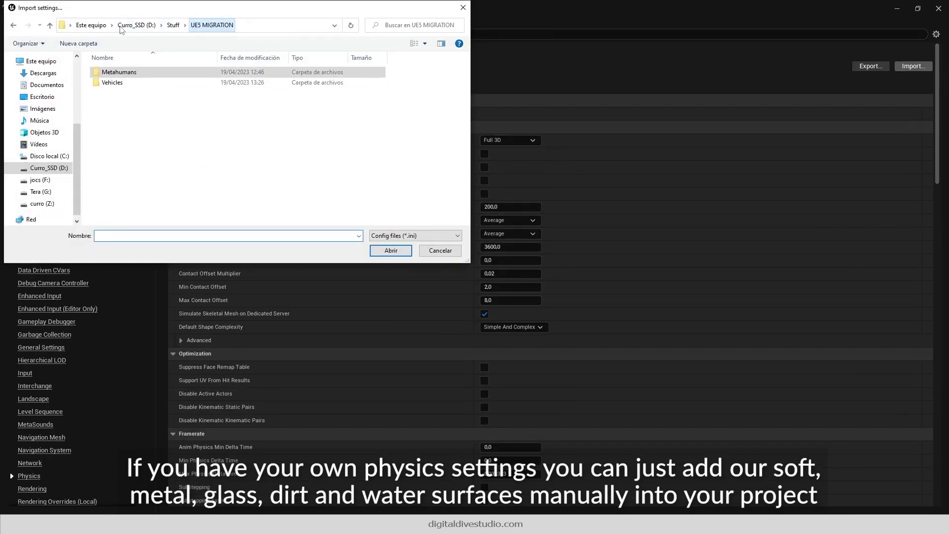
{"action": "double_click", "coordinate": [126, 83]}
{"action": "double_click", "coordinate": [195, 113]}
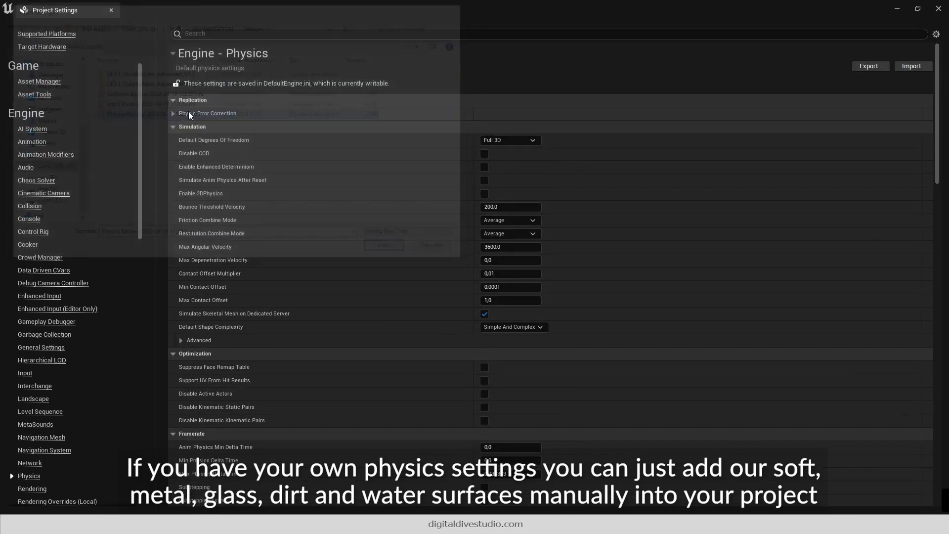
{"action": "scroll", "coordinate": [925, 153], "scroll_direction": "down", "scroll_amount": 15}
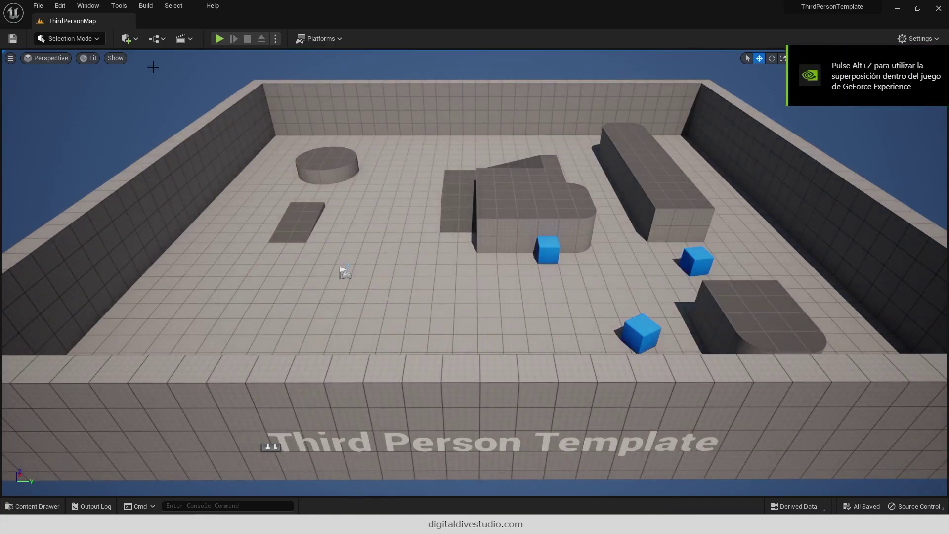
Reopen the project settings and check the physical surface types in the engine's Physics settings.
{"action": "left_click", "coordinate": [60, 5]}
{"action": "left_click", "coordinate": [115, 136]}
{"action": "scroll", "coordinate": [74, 247], "scroll_direction": "down", "scroll_amount": 6}
{"action": "left_click", "coordinate": [29, 348]}
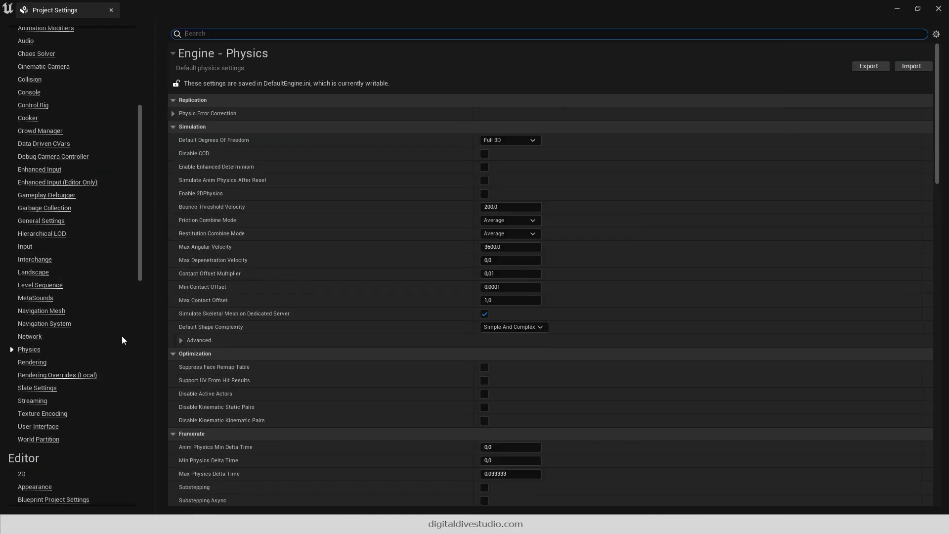
{"action": "left_click_drag", "start_coordinate": [937, 115], "coordinate": [938, 272]}
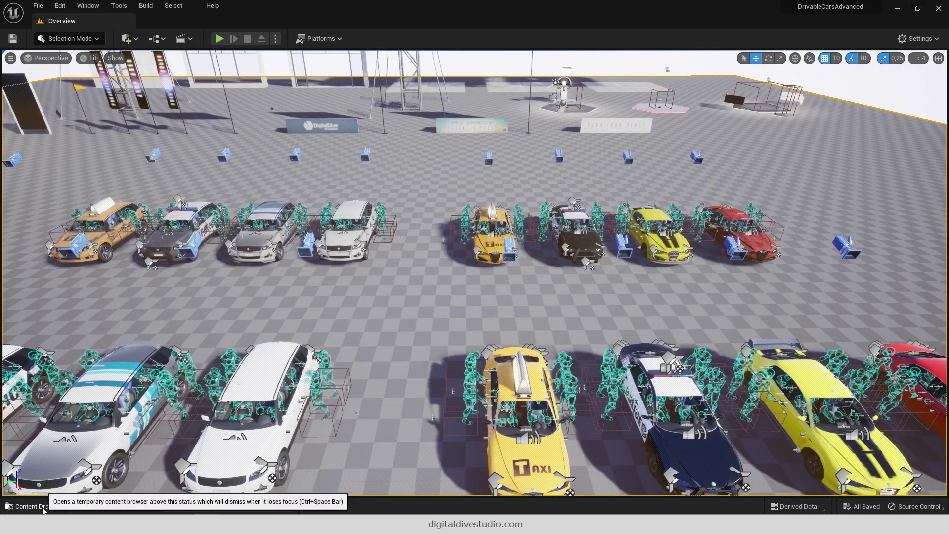
Start migrating the whole Content folder of the DrivableCarsAdvanced project and review the list of assets to migrate.
{"action": "left_click", "coordinate": [30, 506]}
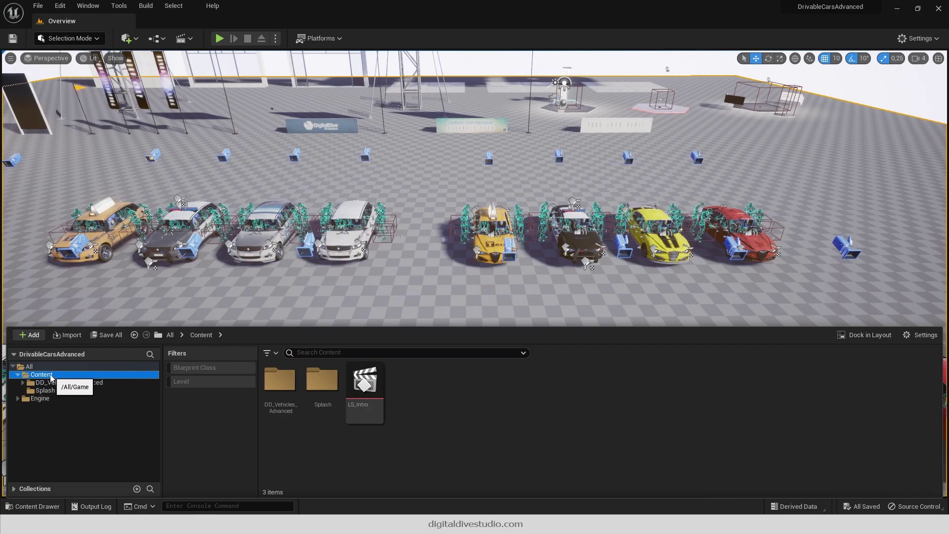
{"action": "right_click", "coordinate": [41, 374]}
{"action": "left_click", "coordinate": [120, 296]}
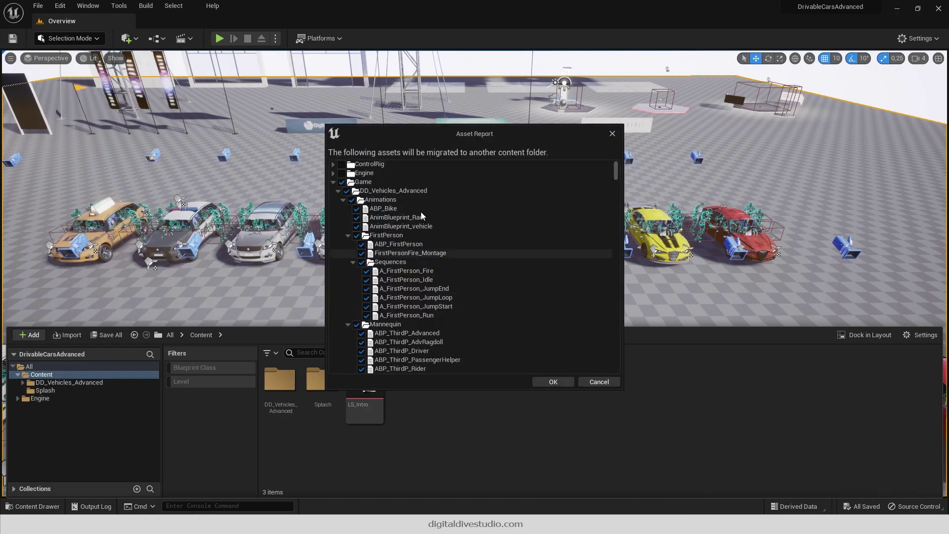
{"action": "left_click_drag", "start_coordinate": [616, 171], "coordinate": [622, 385]}
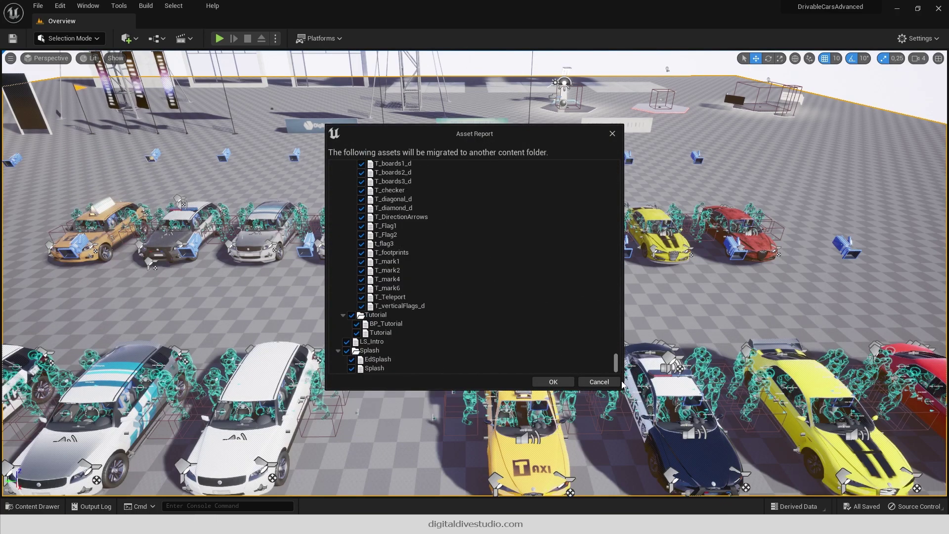
Accept the asset report and choose UE5 MIGRATION > Metahumans > Content as the migration destination.
{"action": "left_click", "coordinate": [546, 383]}
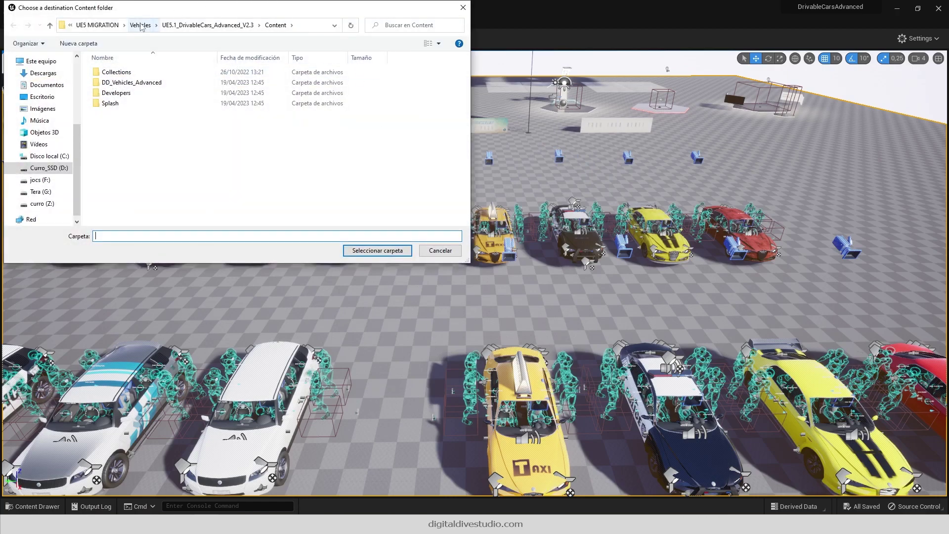
{"action": "double_click", "coordinate": [118, 72]}
{"action": "left_click", "coordinate": [127, 84]}
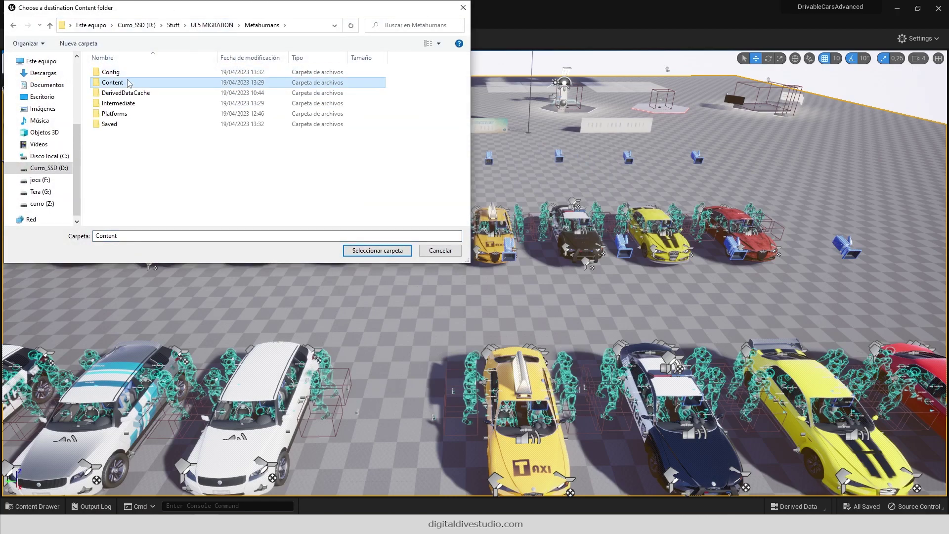
{"action": "double_click", "coordinate": [127, 84]}
{"action": "left_click", "coordinate": [377, 250]}
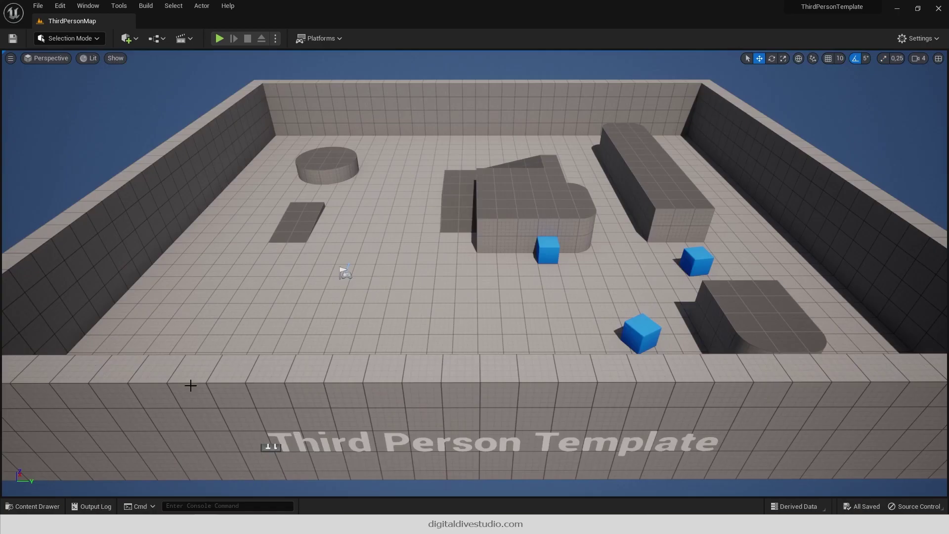
In the ThirdPersonTemplate project, open the content folder DD_Vehicles_Advanced > Blueprints > Vehicles > Cars > Sedan.
{"action": "left_click", "coordinate": [32, 506]}
{"action": "left_click", "coordinate": [67, 389]}
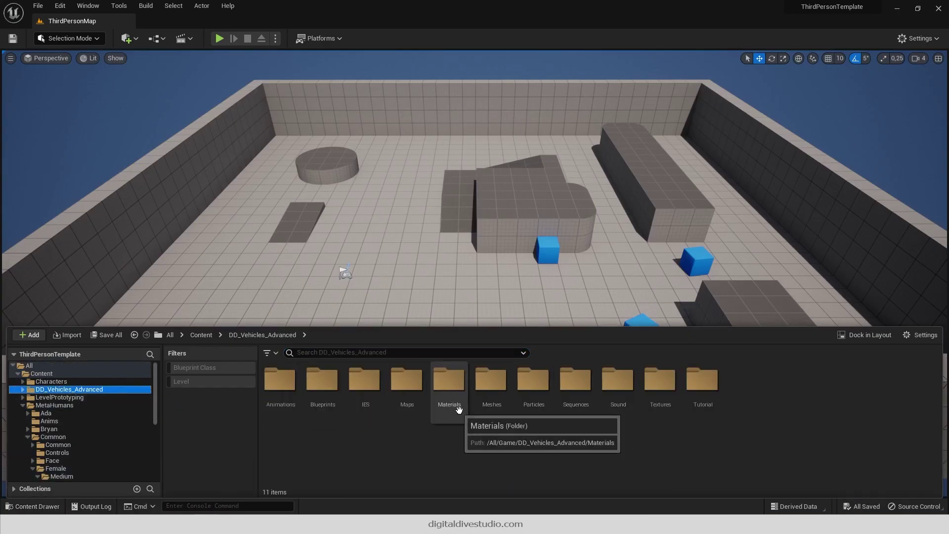
{"action": "double_click", "coordinate": [323, 395]}
{"action": "double_click", "coordinate": [283, 455]}
{"action": "double_click", "coordinate": [322, 398]}
{"action": "double_click", "coordinate": [326, 396]}
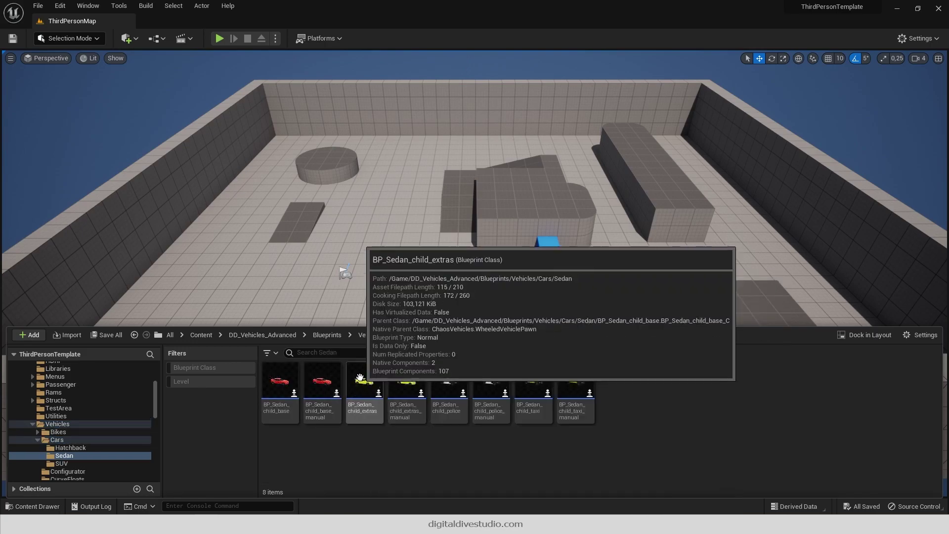
Place the BP_Sedan_child_extras car in ThirdPersonMap and focus the view on it.
{"action": "left_click_drag", "start_coordinate": [359, 379], "coordinate": [426, 244]}
{"action": "key", "text": "f"}
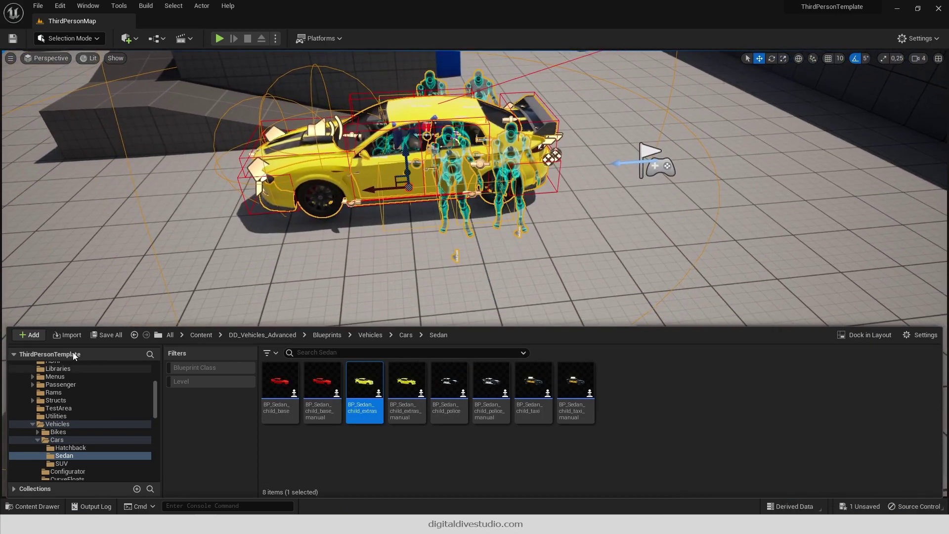
{"action": "key", "text": "ctrl+space"}
{"action": "right_click_drag", "start_coordinate": [271, 352], "coordinate": [375, 307]}
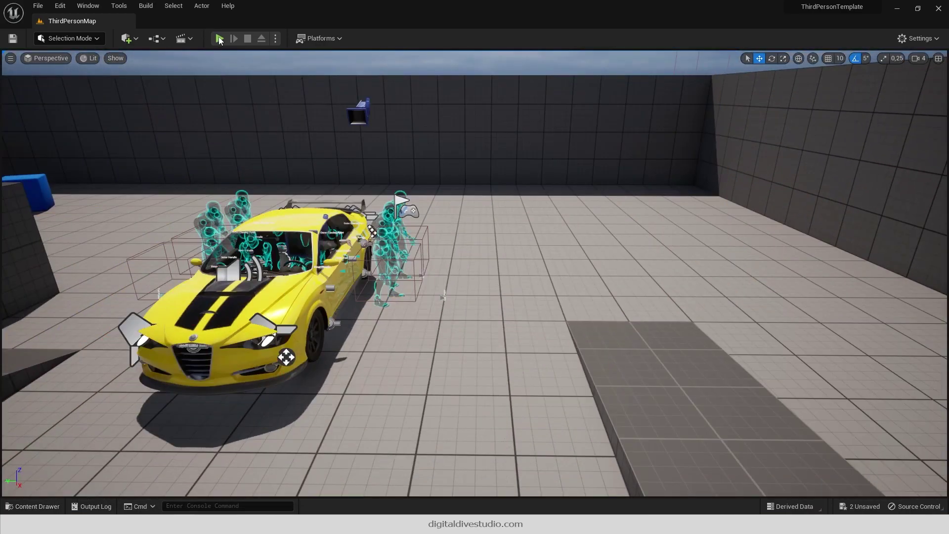
Play the level, walk the character to the yellow sedan, get inside and test driving forwards and in reverse.
{"action": "left_click", "coordinate": [220, 39]}
{"action": "key", "text": "w"}
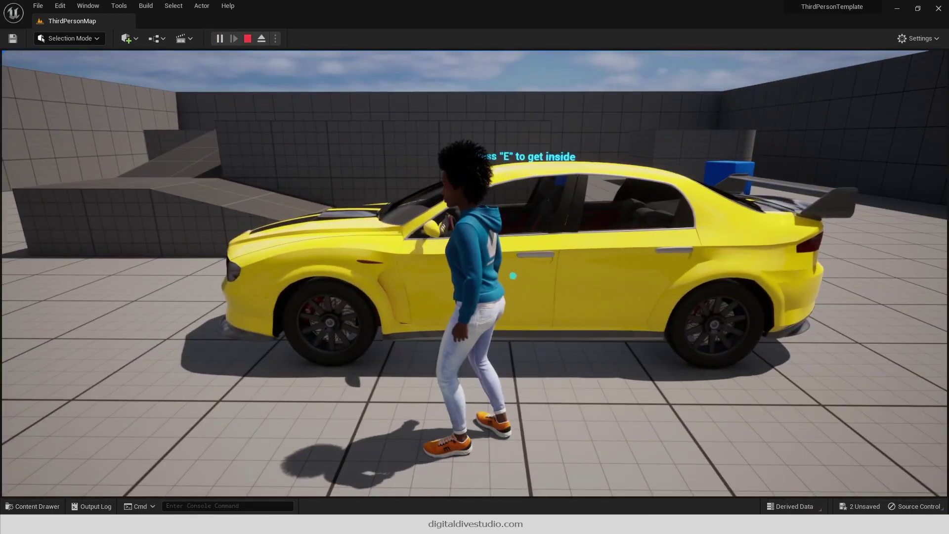
{"action": "key", "text": "e"}
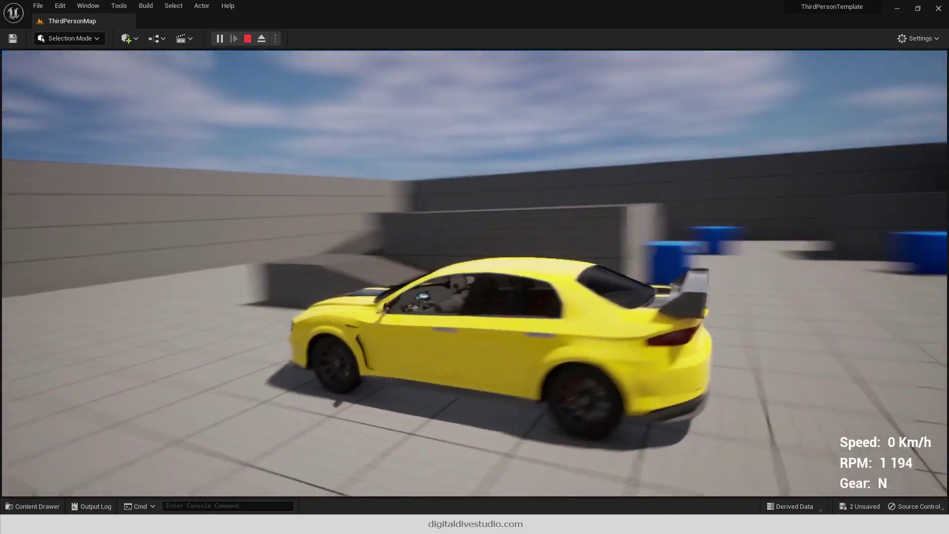
{"action": "key", "text": "w"}
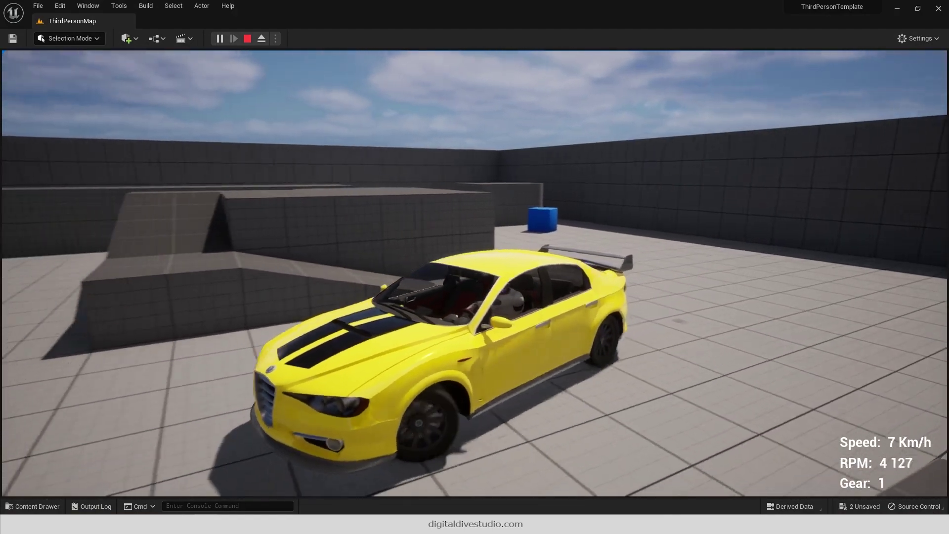
{"action": "key", "text": "s"}
{"action": "key", "text": "w"}
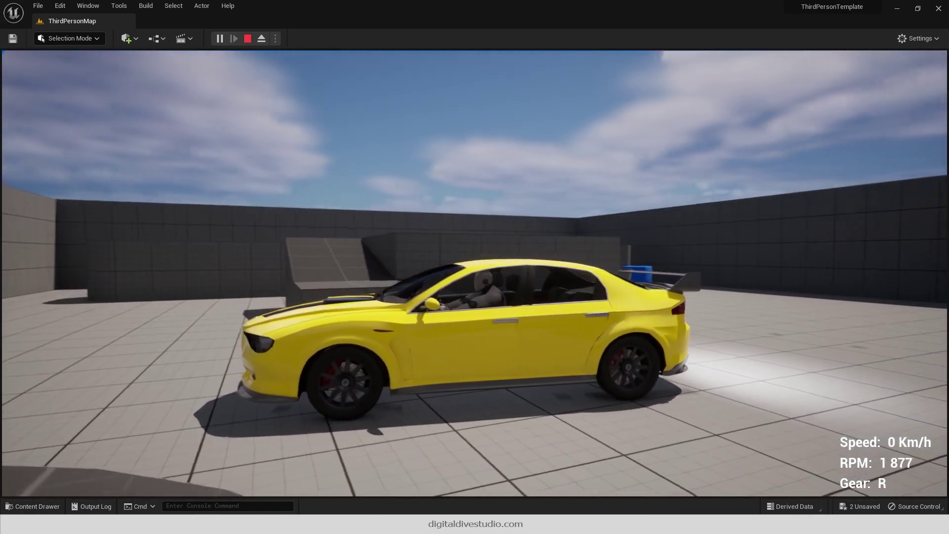
Stop the play session and set the SM_Cube floor's Phys Material Override to PhMat_asphalt.
{"action": "key", "text": "Escape"}
{"action": "left_click_drag", "start_coordinate": [809, 77], "coordinate": [808, 78]}
{"action": "scroll", "coordinate": [752, 330], "scroll_direction": "down", "scroll_amount": 4}
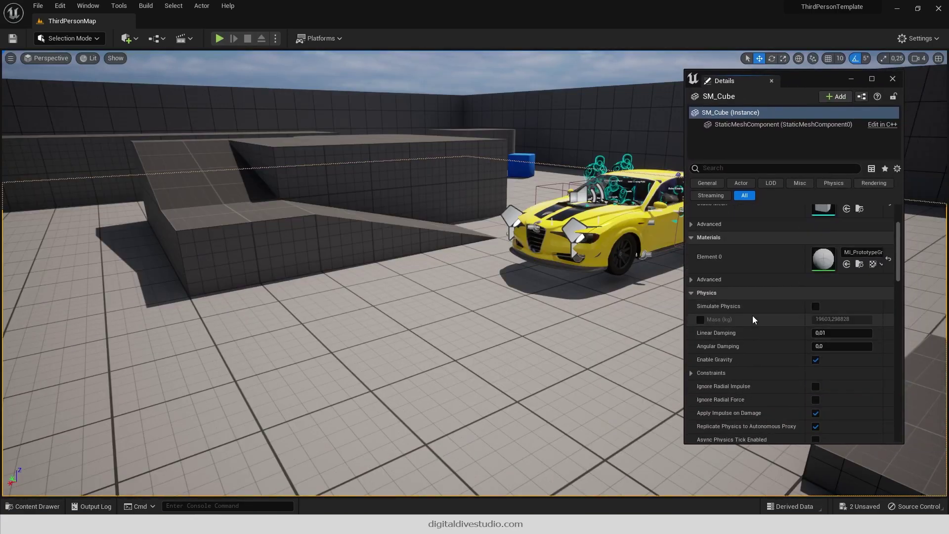
{"action": "left_click", "coordinate": [744, 169]}
{"action": "type", "text": "materi"}
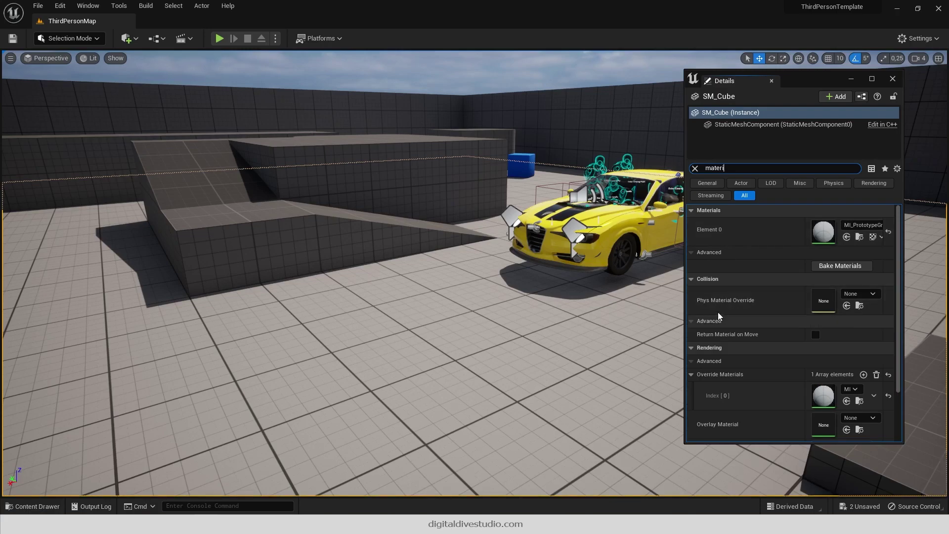
{"action": "left_click", "coordinate": [860, 294]}
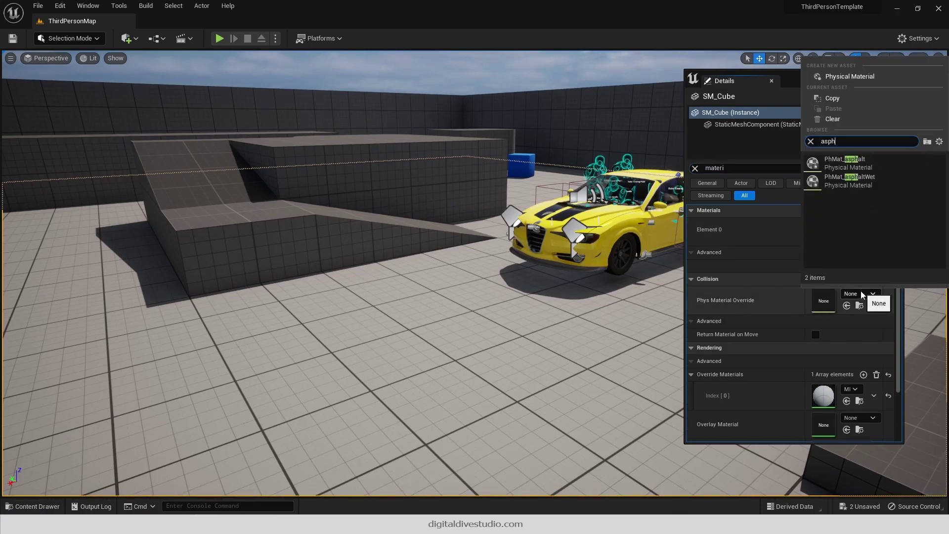
{"action": "left_click", "coordinate": [850, 162]}
{"action": "left_click", "coordinate": [892, 80]}
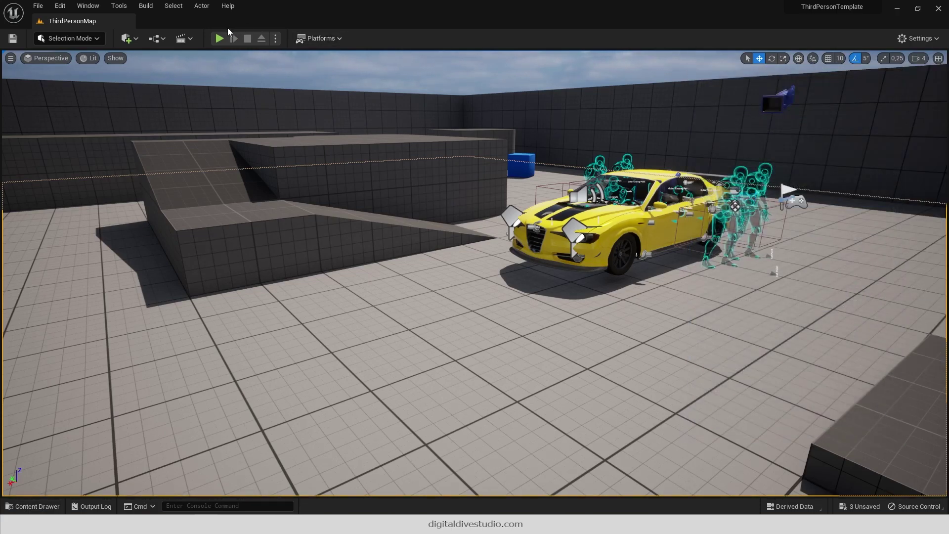
Play the level, get into the yellow sedan, test driving, steering and reversing on the asphalt floor, and end the session.
{"action": "left_click", "coordinate": [219, 38]}
{"action": "left_click", "coordinate": [576, 127]}
{"action": "key", "text": "w"}
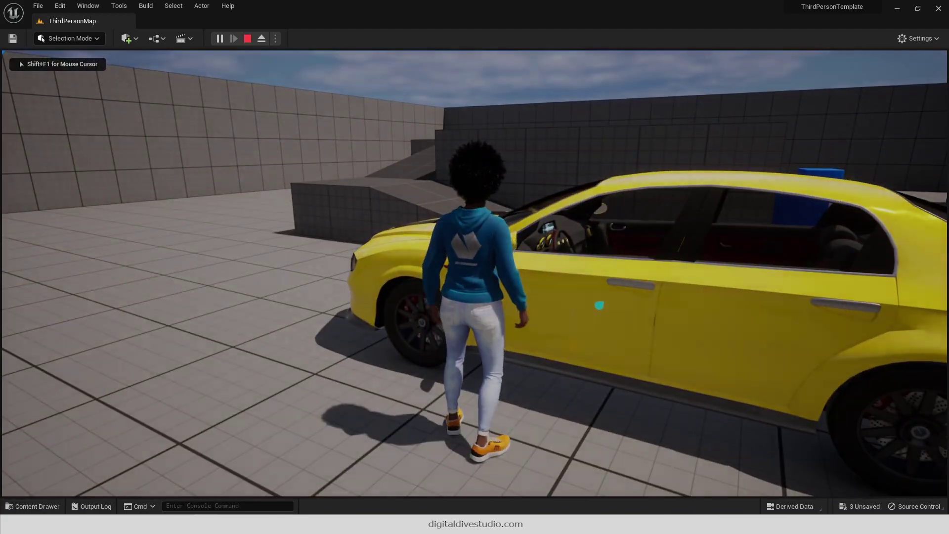
{"action": "key", "text": "e"}
{"action": "key", "text": "w"}
{"action": "key", "text": "a"}
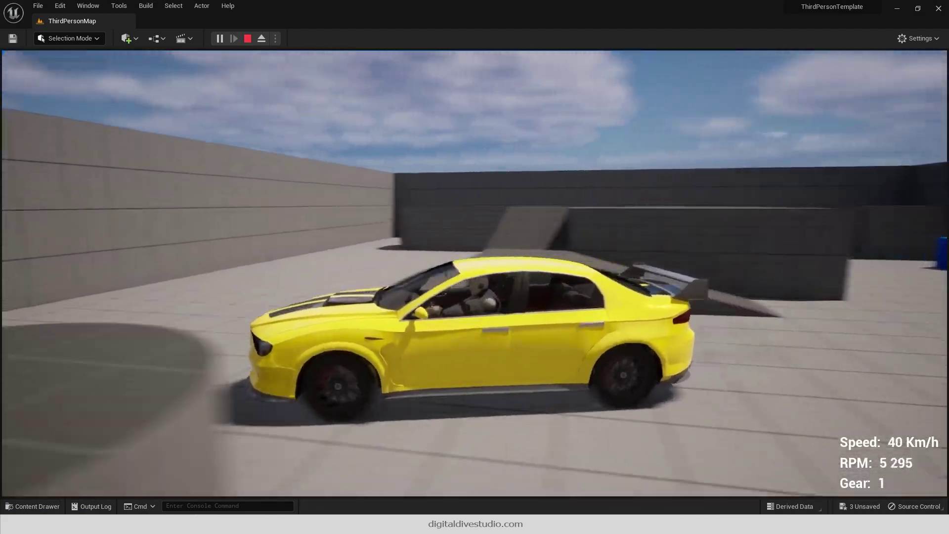
{"action": "key", "text": "w"}
{"action": "key", "text": "s"}
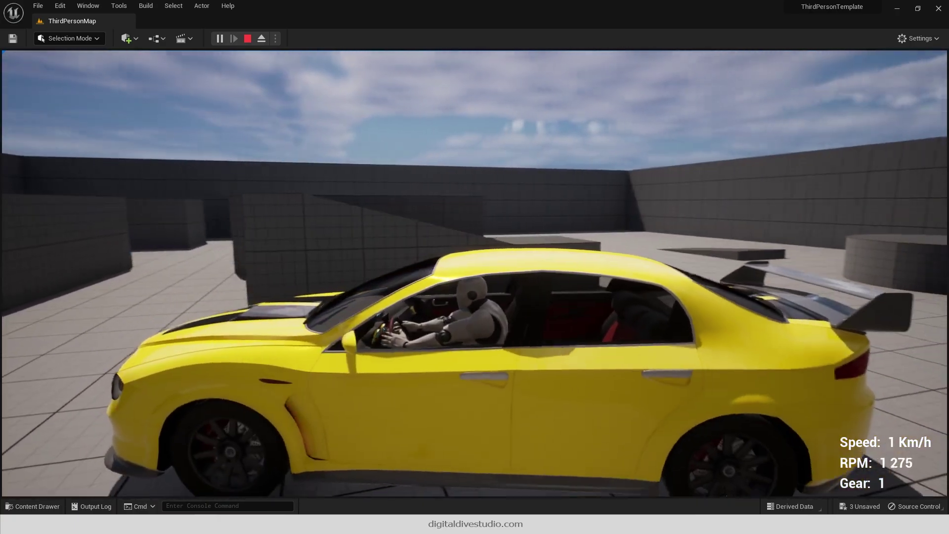
{"action": "key", "text": "w"}
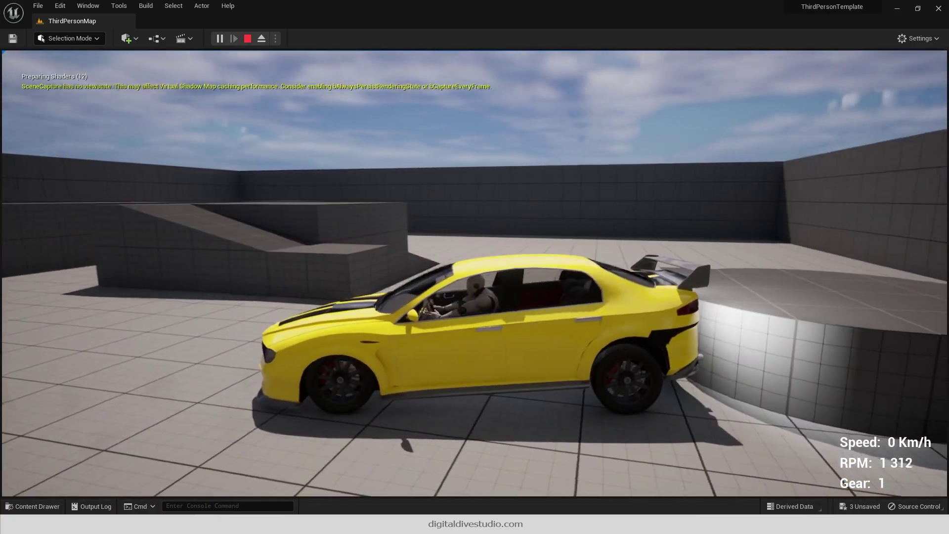
{"action": "key", "text": "s"}
{"action": "key", "text": "Escape"}
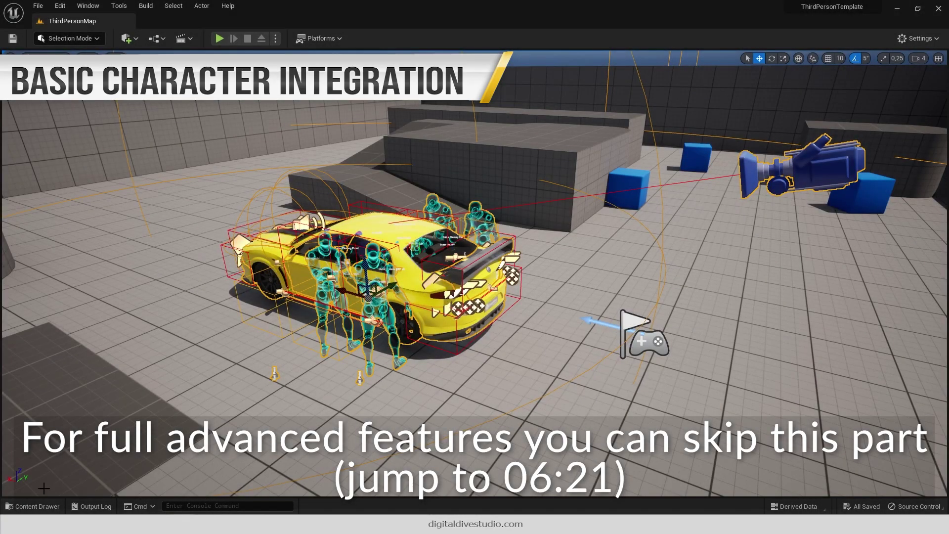
Open the BP_NewBaseVehicle blueprint from the Vehicles folder and focus the view on its Driver component.
{"action": "left_click", "coordinate": [43, 508]}
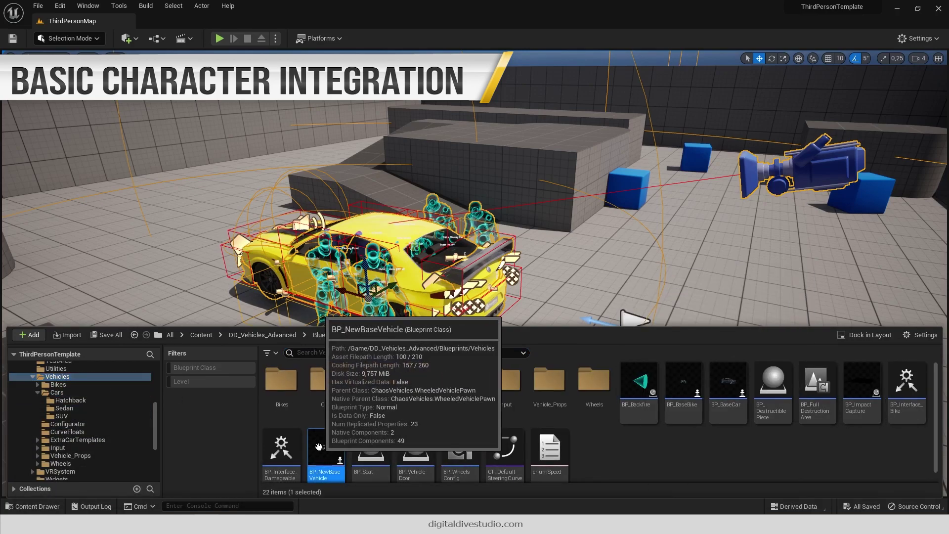
{"action": "double_click", "coordinate": [318, 447]}
{"action": "left_click", "coordinate": [74, 205]}
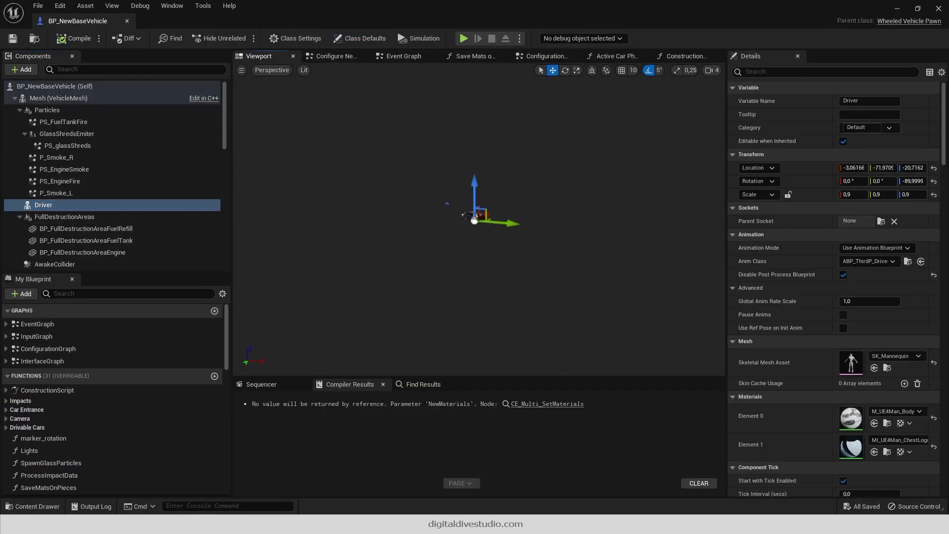
{"action": "key", "text": "f"}
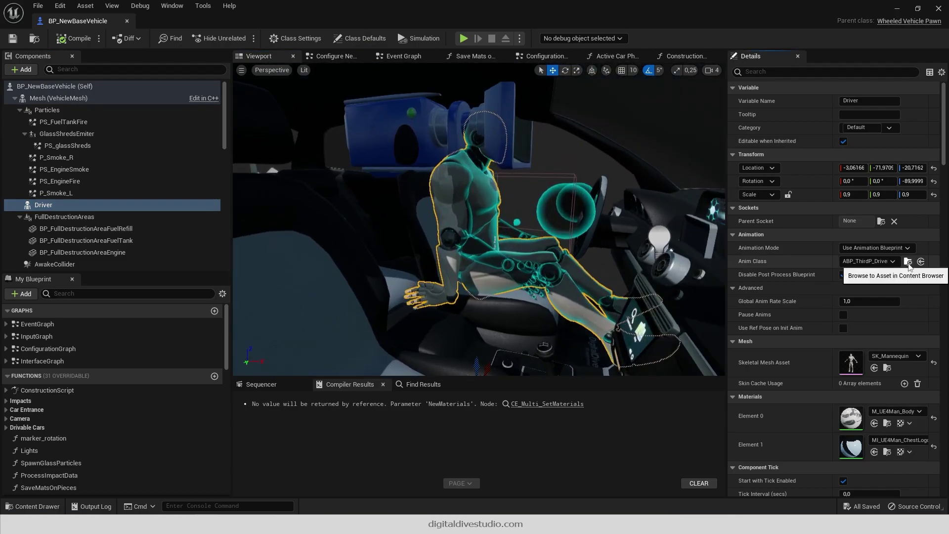
Duplicate and retarget the driver's ABP_ThirdP_Driver animation blueprint with RTG_metahuman, using SK_Mannequin as source and f_med_nrw_body as target.
{"action": "left_click", "coordinate": [908, 261]}
{"action": "right_click", "coordinate": [419, 378]}
{"action": "mouse_move", "coordinate": [481, 158]}
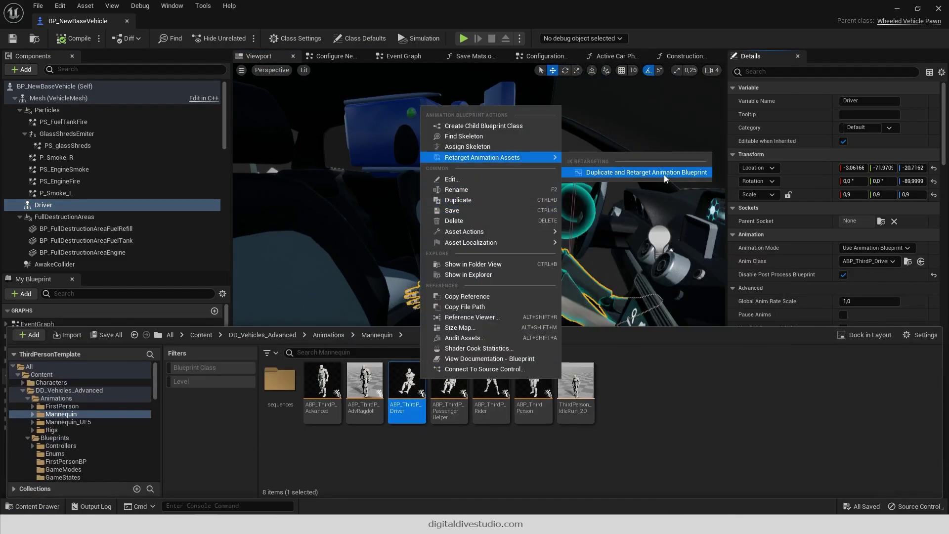
{"action": "left_click", "coordinate": [617, 169]}
{"action": "left_click", "coordinate": [642, 191]}
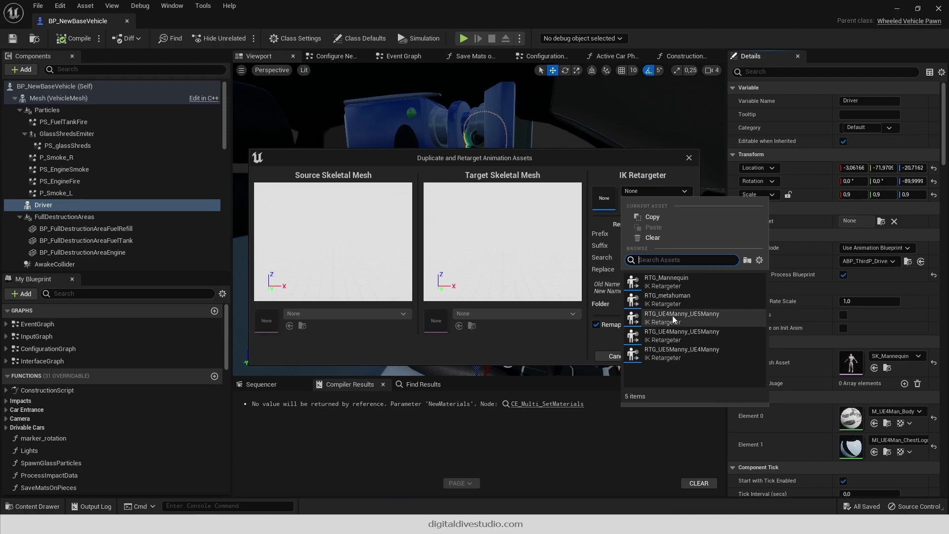
{"action": "left_click", "coordinate": [696, 294]}
{"action": "left_click", "coordinate": [312, 314]}
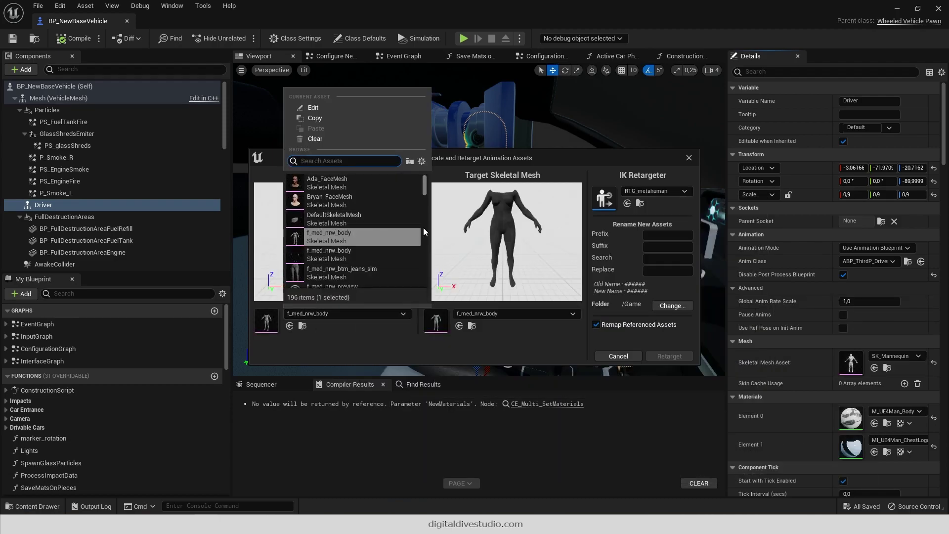
{"action": "type", "text": "mann"}
{"action": "left_click", "coordinate": [358, 218]}
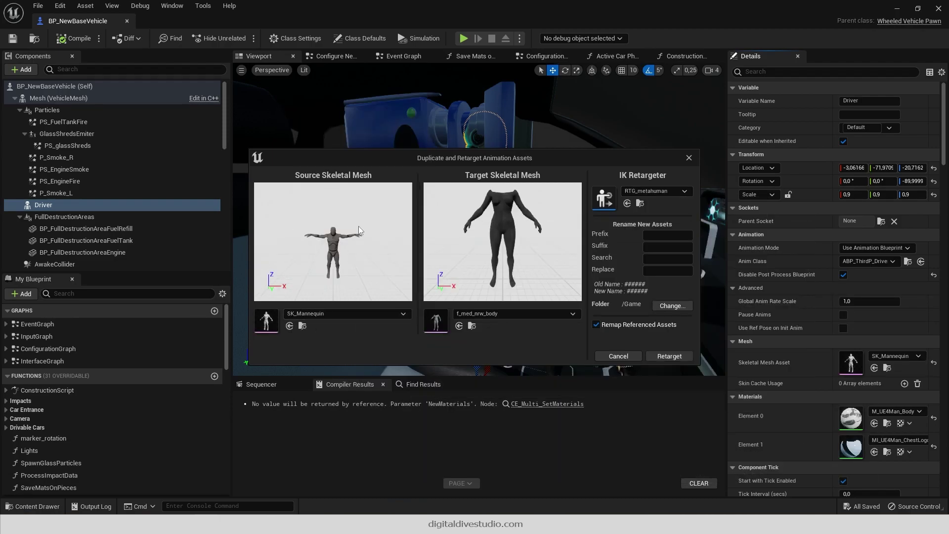
{"action": "left_click", "coordinate": [669, 356]}
Move the retargeted A_ThirdPersonDriving and ABP_ThirdP_Driver assets into MetaHumans > Anims and open that folder.
{"action": "key", "text": "super+Left"}
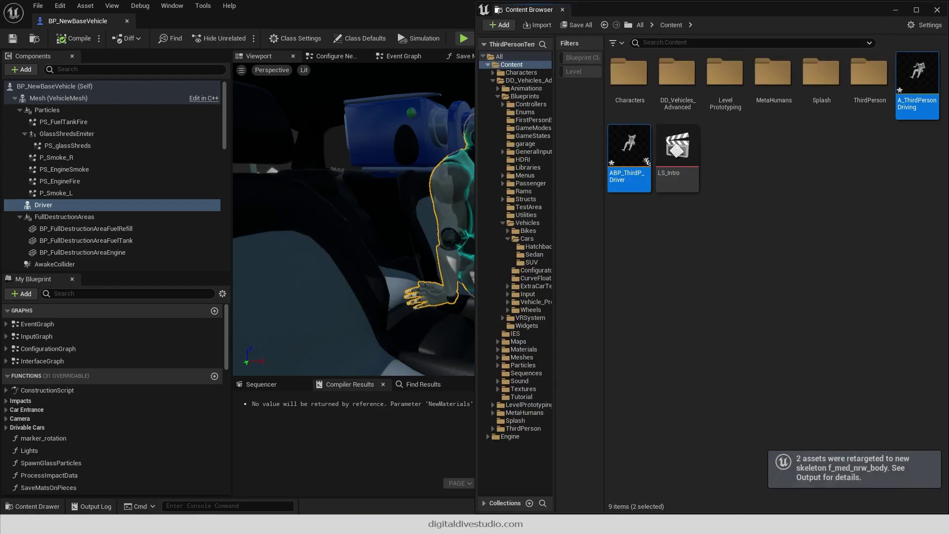
{"action": "key", "text": "super+Up"}
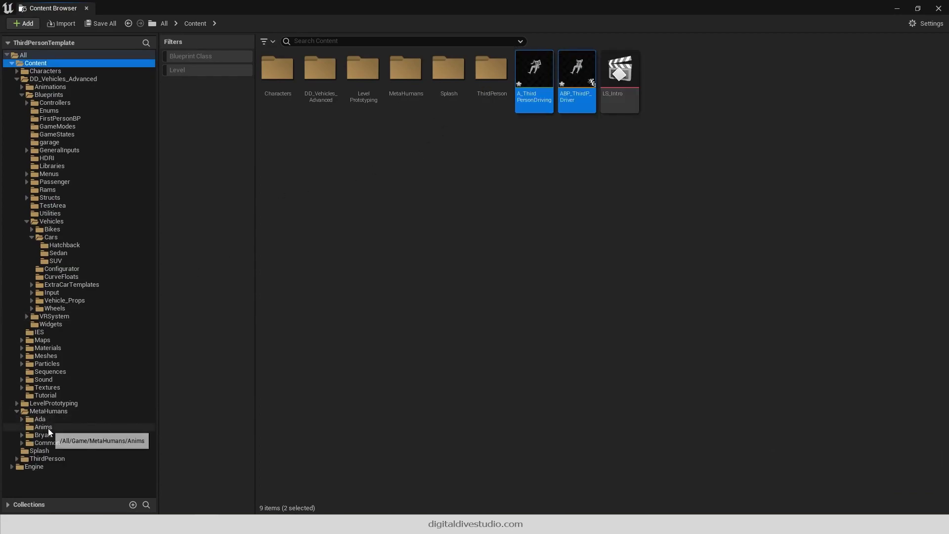
{"action": "left_click_drag", "start_coordinate": [575, 71], "coordinate": [46, 428]}
{"action": "left_click", "coordinate": [99, 451]}
{"action": "left_click", "coordinate": [41, 427]}
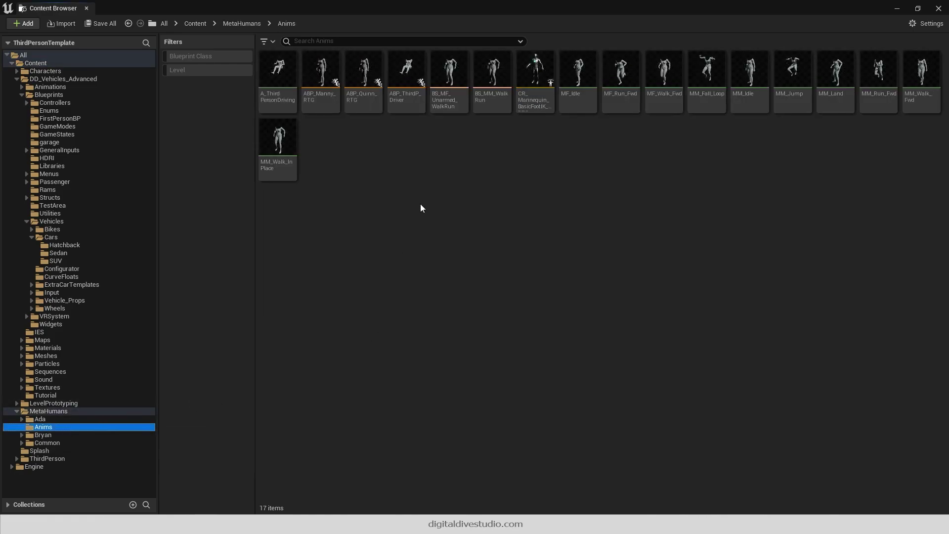
Rename the retargeted ABP_ThirdP_Driver animation blueprint in the Anims folder.
{"action": "left_click", "coordinate": [406, 74]}
{"action": "key", "text": "F2"}
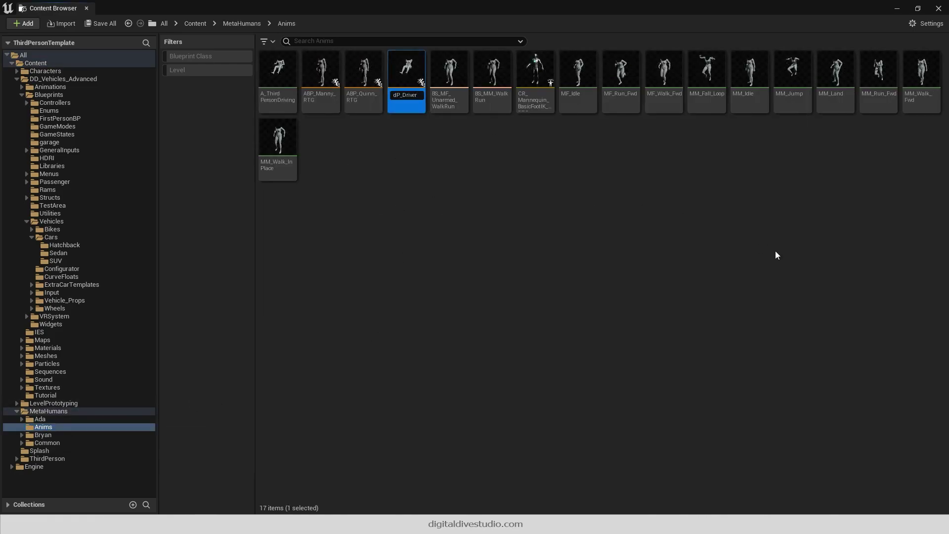
{"action": "key", "text": "Return"}
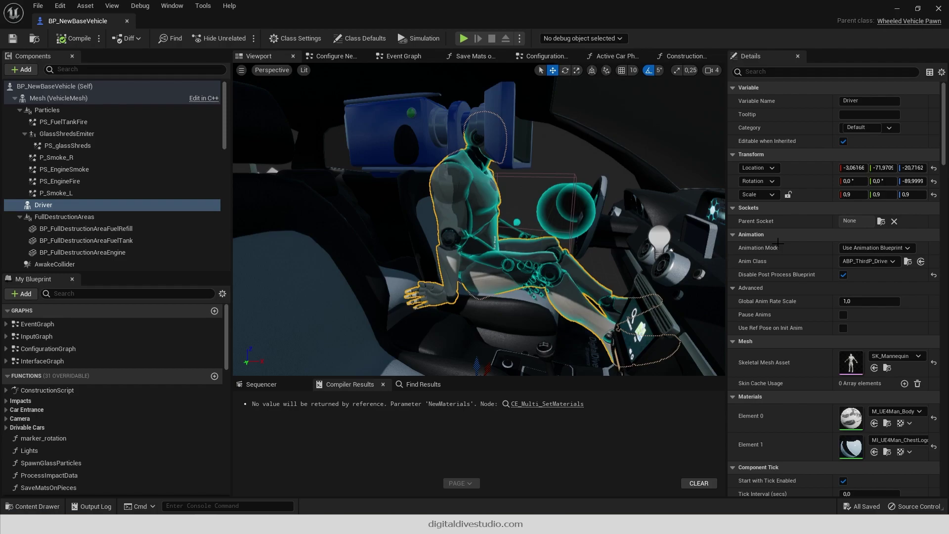
Set the Driver component's skeletal mesh in BP_NewBaseVehicle to f_med_nrw_body.
{"action": "left_click", "coordinate": [912, 354]}
{"action": "type", "text": "body"}
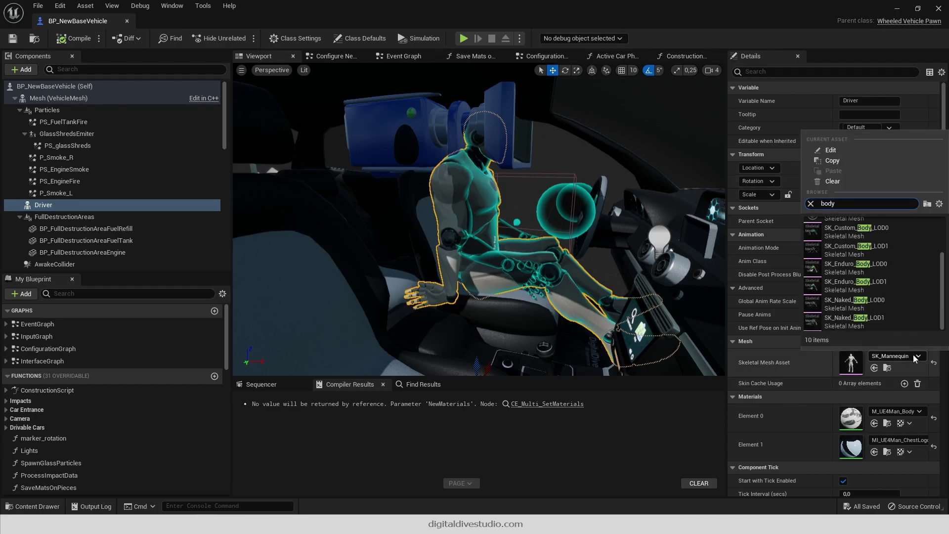
{"action": "scroll", "coordinate": [867, 256], "scroll_direction": "up", "scroll_amount": 3}
{"action": "left_click", "coordinate": [873, 247]}
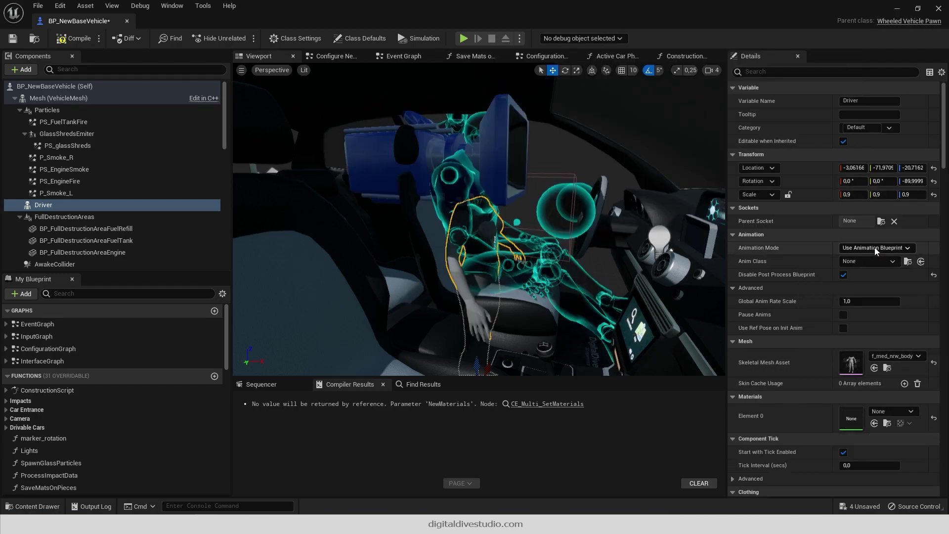
Assign the retargeted driver animation blueprint as the Driver's anim class, set its scale to 1.0 and compile.
{"action": "left_click", "coordinate": [866, 263]}
{"action": "type", "text": "driv"}
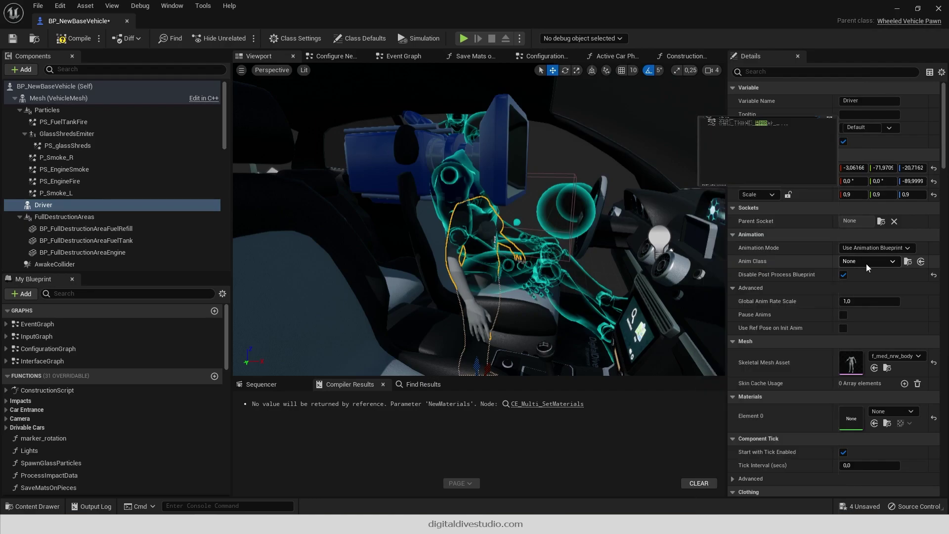
{"action": "left_click", "coordinate": [914, 321]}
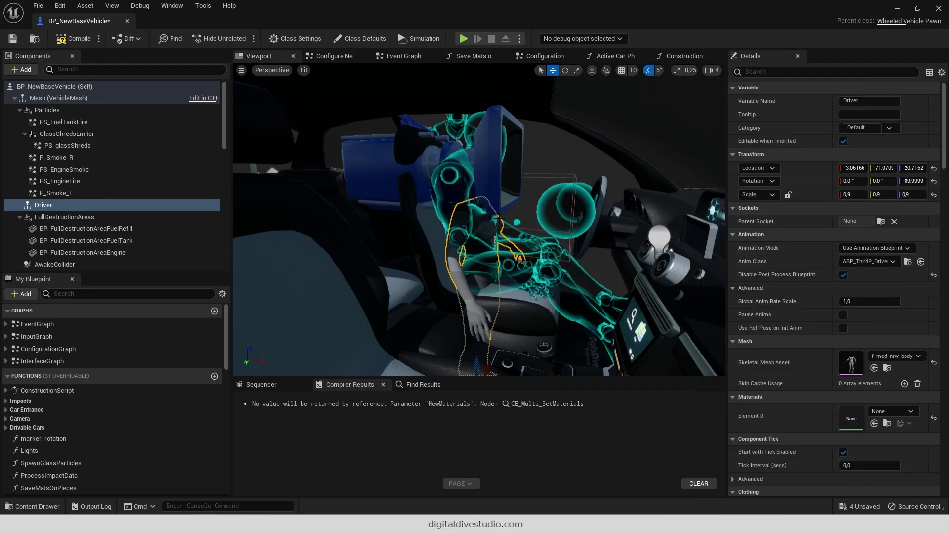
{"action": "left_click", "coordinate": [89, 39]}
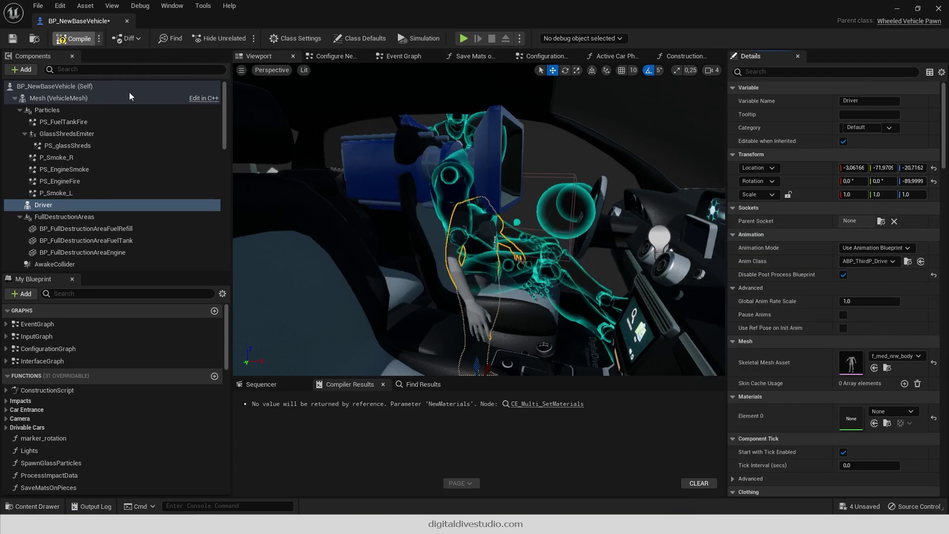
Close and reopen the BP_NewBaseVehicle blueprint and focus the view on the Driver component.
{"action": "left_click", "coordinate": [127, 20]}
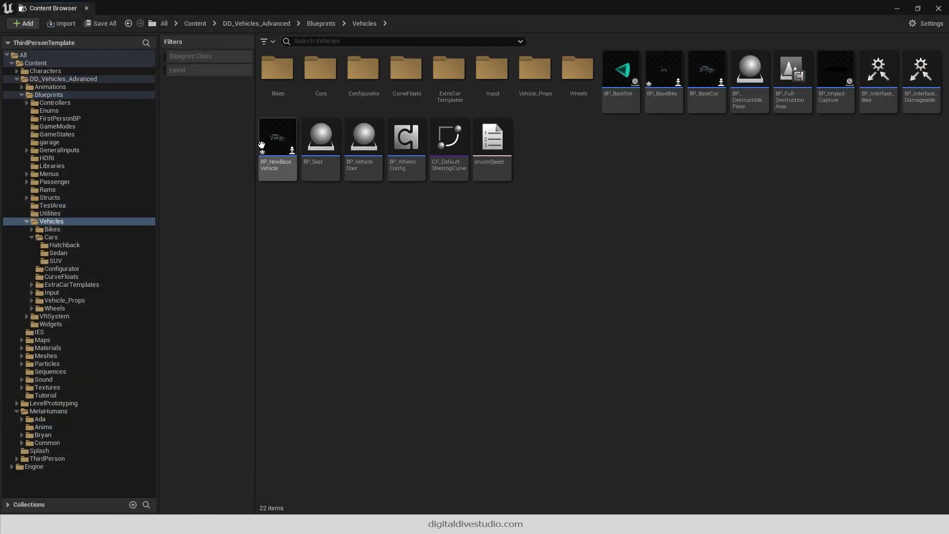
{"action": "double_click", "coordinate": [275, 141]}
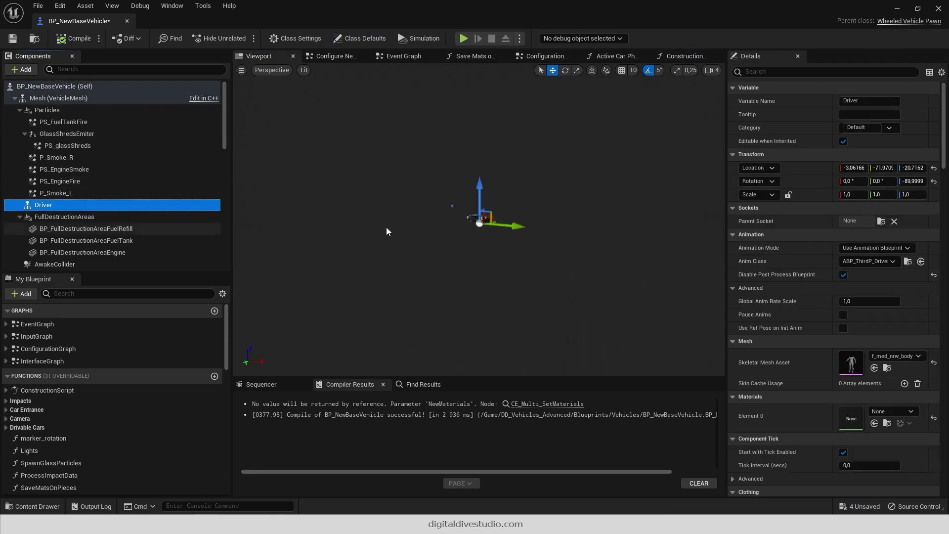
{"action": "key", "text": "f"}
Open the BP_Ada character blueprint from the MetaHumans > Ada folder.
{"action": "left_click", "coordinate": [33, 507]}
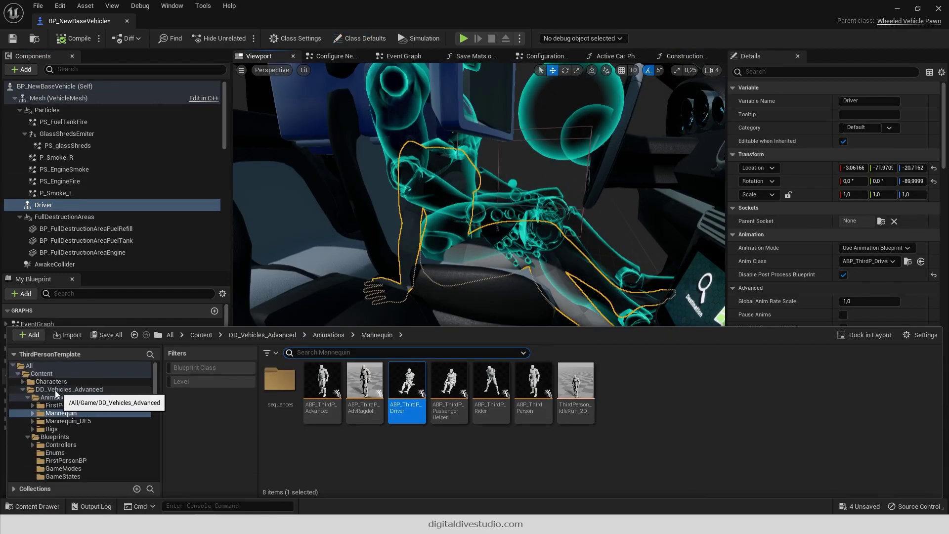
{"action": "left_click", "coordinate": [23, 391]}
{"action": "left_click", "coordinate": [64, 406]}
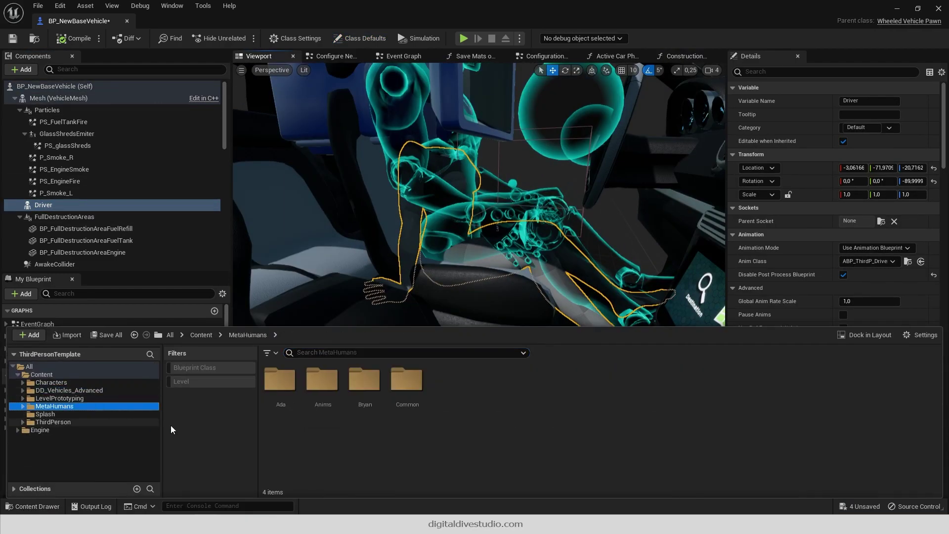
{"action": "double_click", "coordinate": [291, 386]}
{"action": "double_click", "coordinate": [616, 385]}
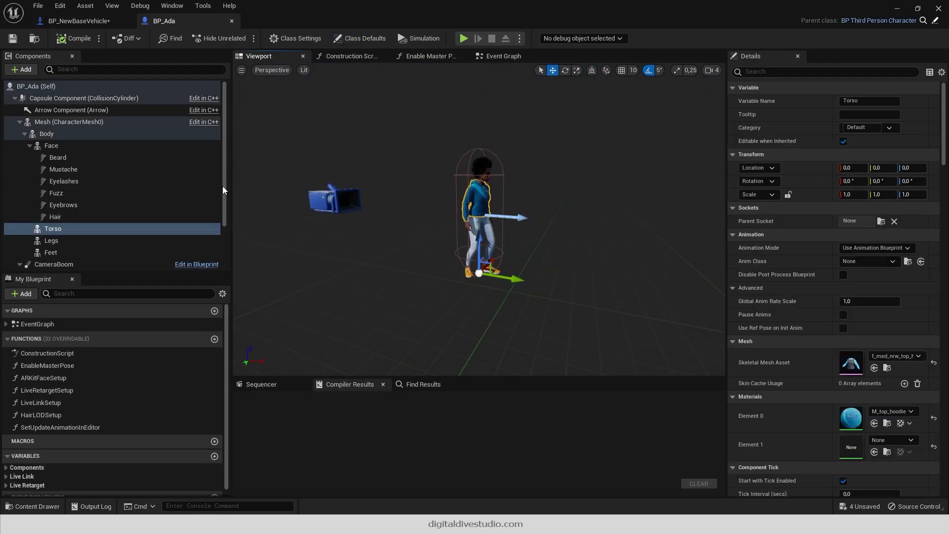
Copy all BP_Ada components from Face through Feet, including the hair parts, Torso and Legs.
{"action": "left_click", "coordinate": [82, 148]}
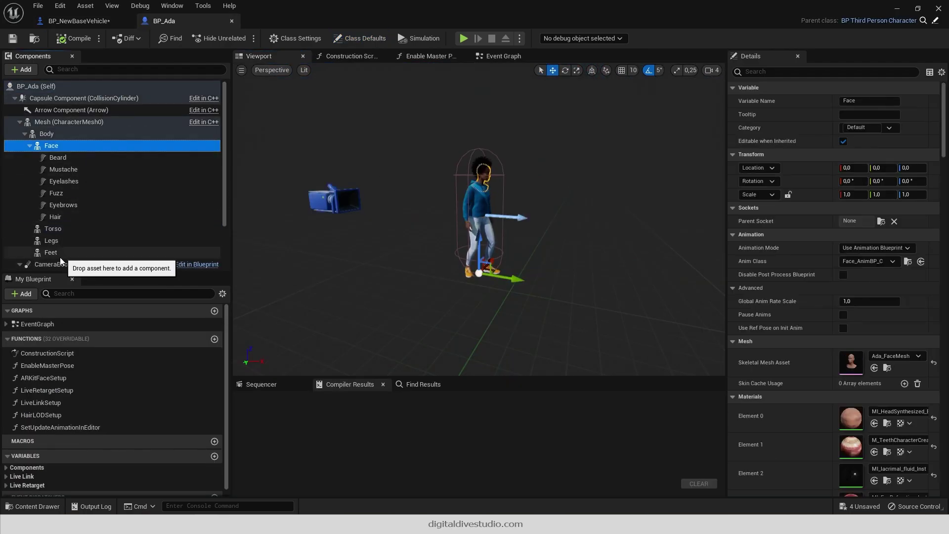
{"action": "left_click", "coordinate": [60, 254], "text": "shift"}
{"action": "right_click", "coordinate": [80, 150]}
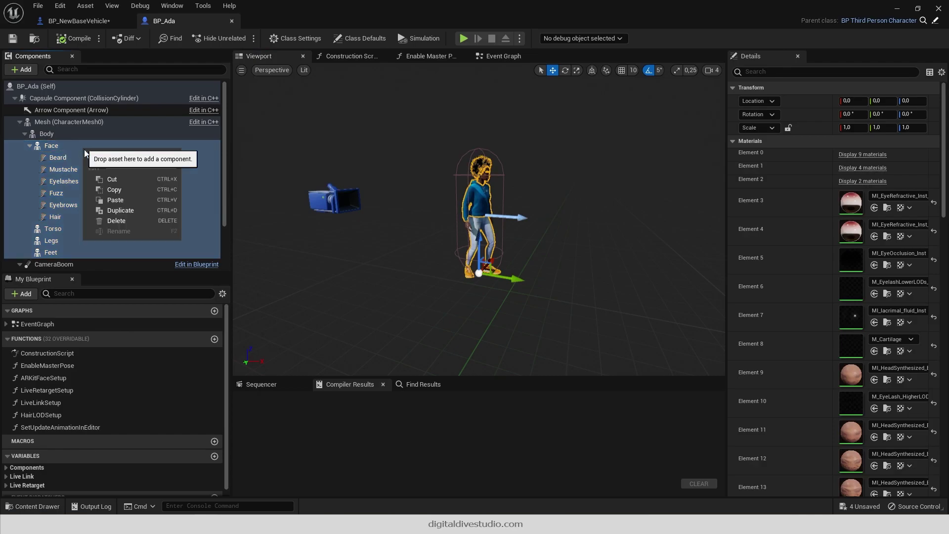
{"action": "left_click", "coordinate": [123, 192]}
Paste the copied Ada components into BP_NewBaseVehicle and parent Feet, Legs, Torso and Face to the Driver.
{"action": "left_click", "coordinate": [79, 21]}
{"action": "right_click", "coordinate": [64, 202]}
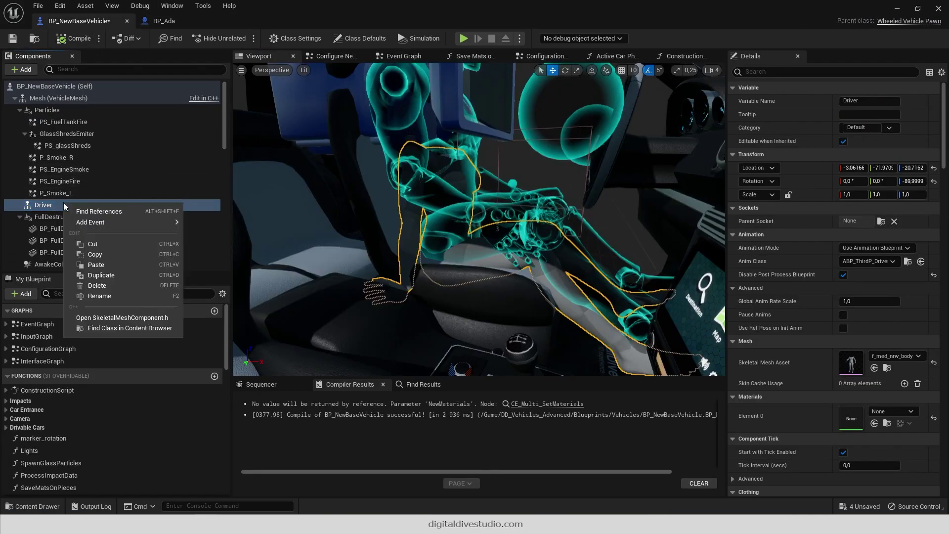
{"action": "left_click", "coordinate": [110, 259]}
{"action": "left_click_drag", "start_coordinate": [55, 103], "coordinate": [43, 185]}
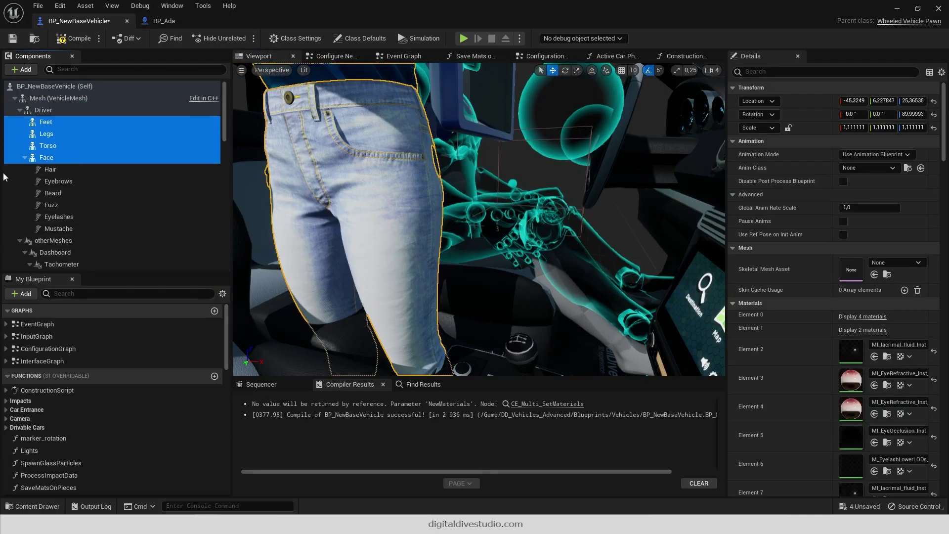
Reset the location, rotation and scale of the Feet, Legs, Torso and Face components to their defaults.
{"action": "right_click_drag", "start_coordinate": [478, 220], "coordinate": [403, 216]}
{"action": "left_click", "coordinate": [934, 101]}
{"action": "left_click", "coordinate": [933, 115]}
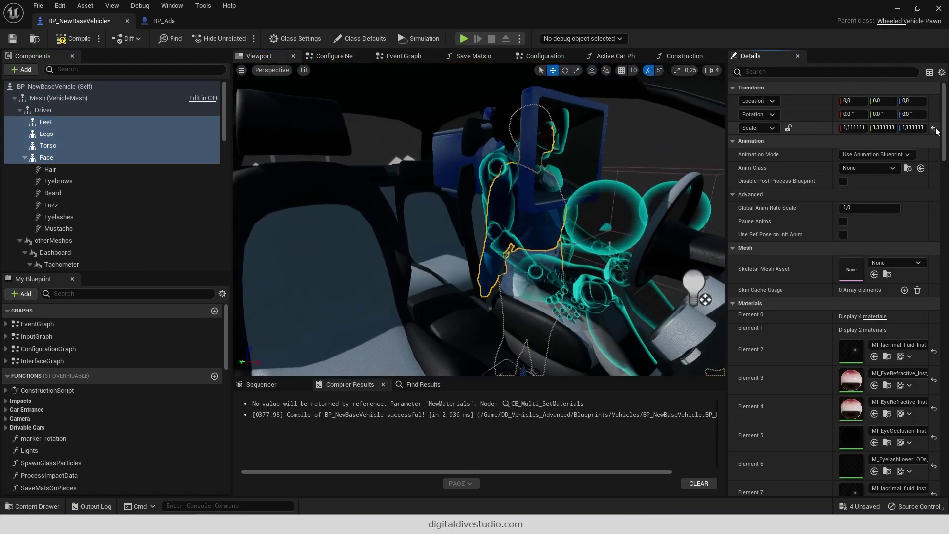
{"action": "left_click", "coordinate": [934, 128]}
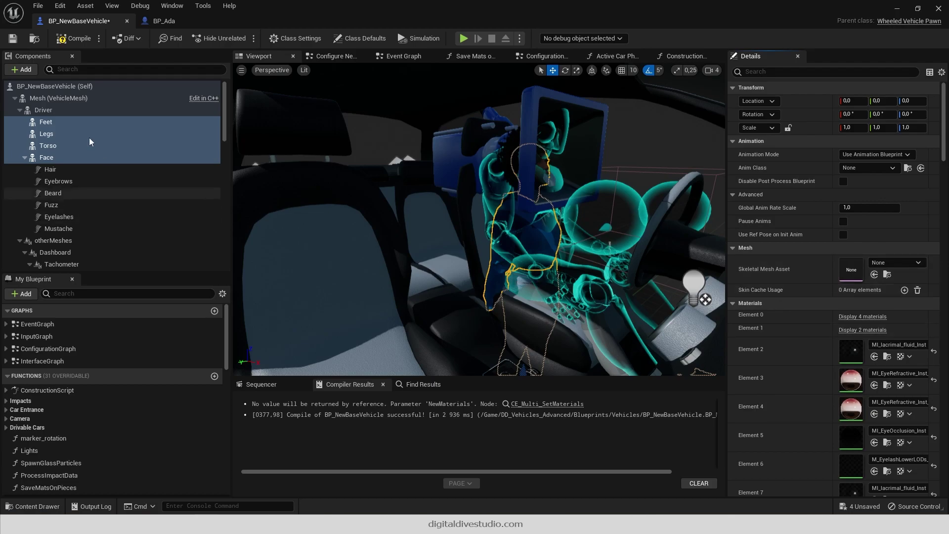
Assign the ABP_ThirdP driver animation blueprint as the Anim Class of the Feet, Legs and Torso components.
{"action": "left_click", "coordinate": [89, 122]}
{"action": "left_click", "coordinate": [883, 266]}
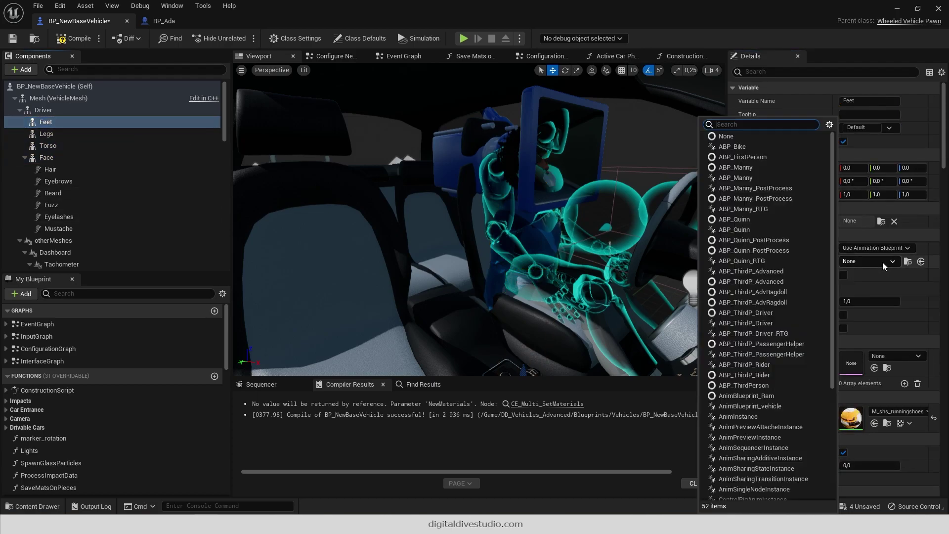
{"action": "type", "text": "driv"}
{"action": "left_click", "coordinate": [911, 318]}
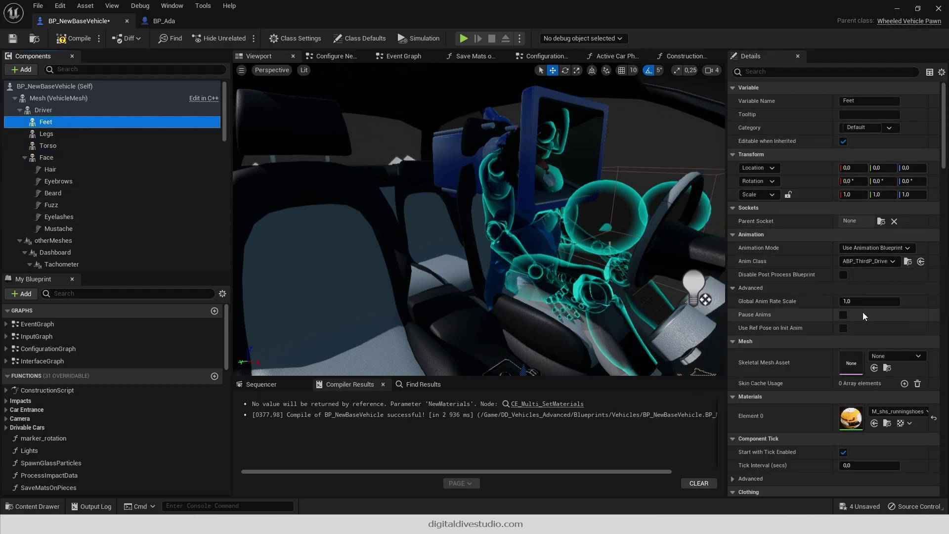
{"action": "left_click", "coordinate": [89, 134]}
{"action": "left_click", "coordinate": [868, 261]}
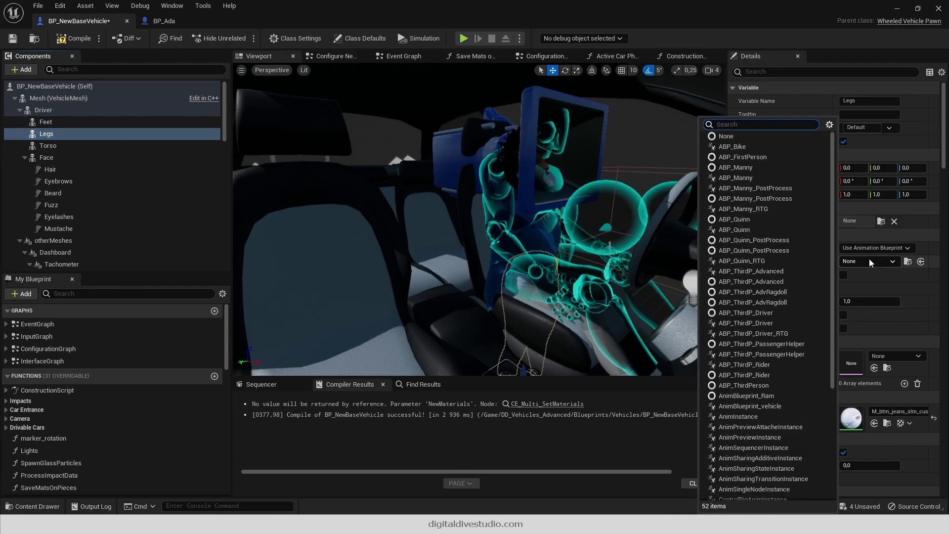
{"action": "type", "text": "driv"}
{"action": "left_click", "coordinate": [888, 320]}
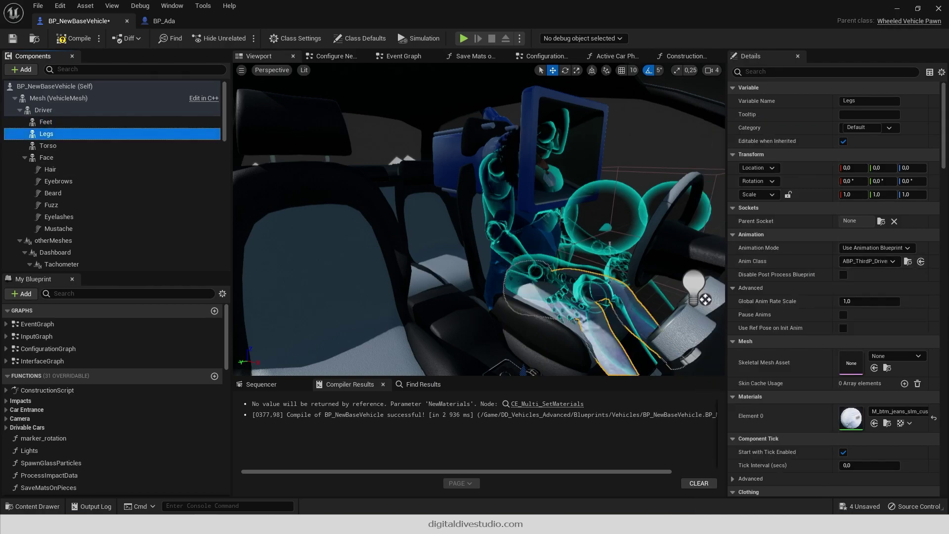
{"action": "left_click", "coordinate": [54, 145]}
{"action": "left_click", "coordinate": [861, 263]}
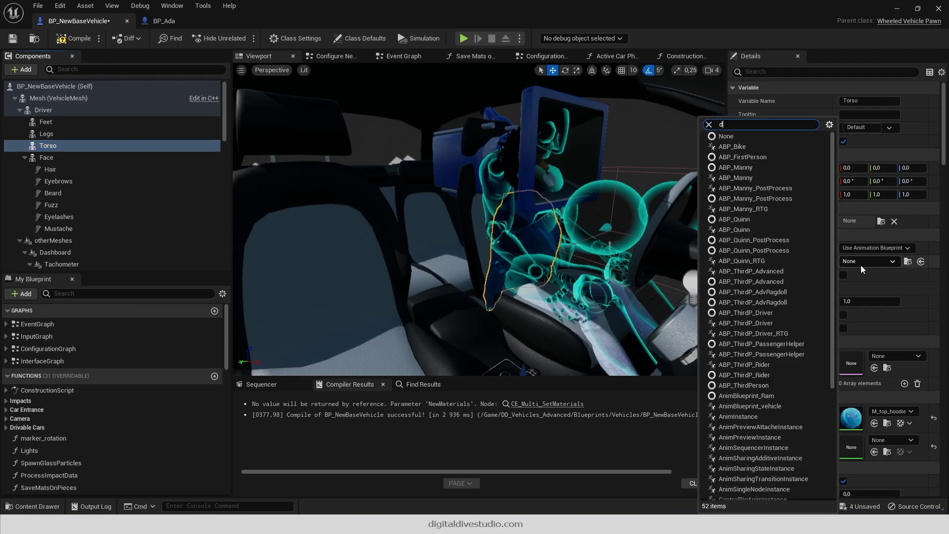
{"action": "type", "text": "driv"}
{"action": "left_click", "coordinate": [864, 319]}
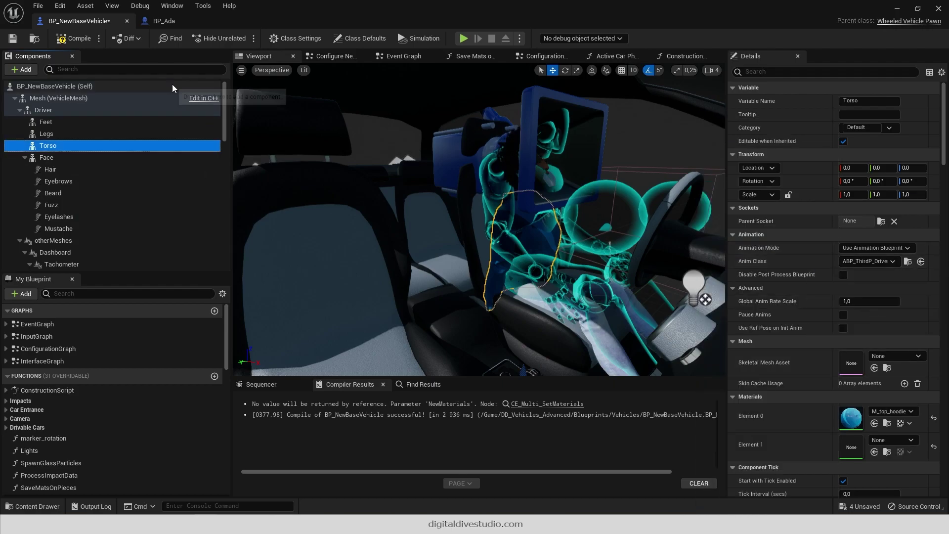
Enable Hidden in Game for Feet, Legs, Torso, Face and all the hair parts under Face.
{"action": "left_click", "coordinate": [49, 158]}
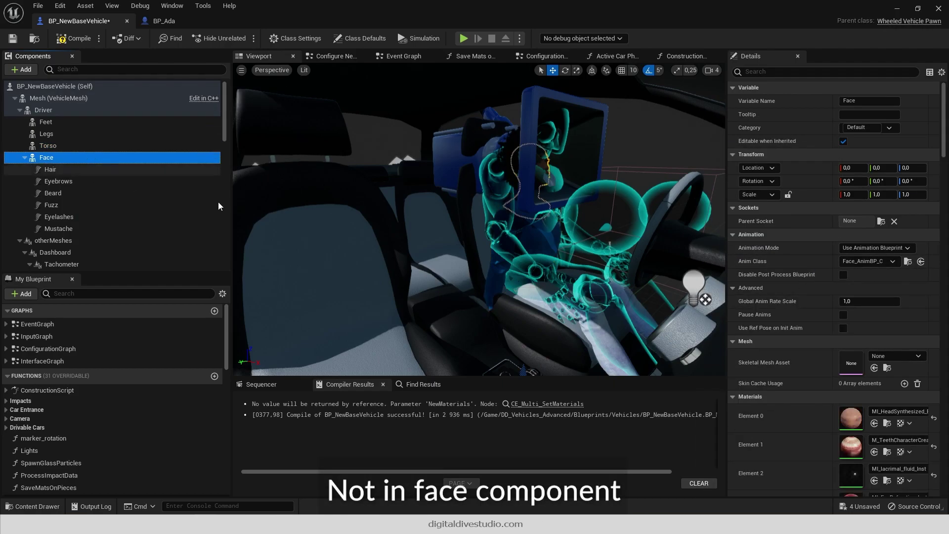
{"action": "left_click", "coordinate": [65, 124], "text": "shift"}
{"action": "left_click", "coordinate": [799, 71]}
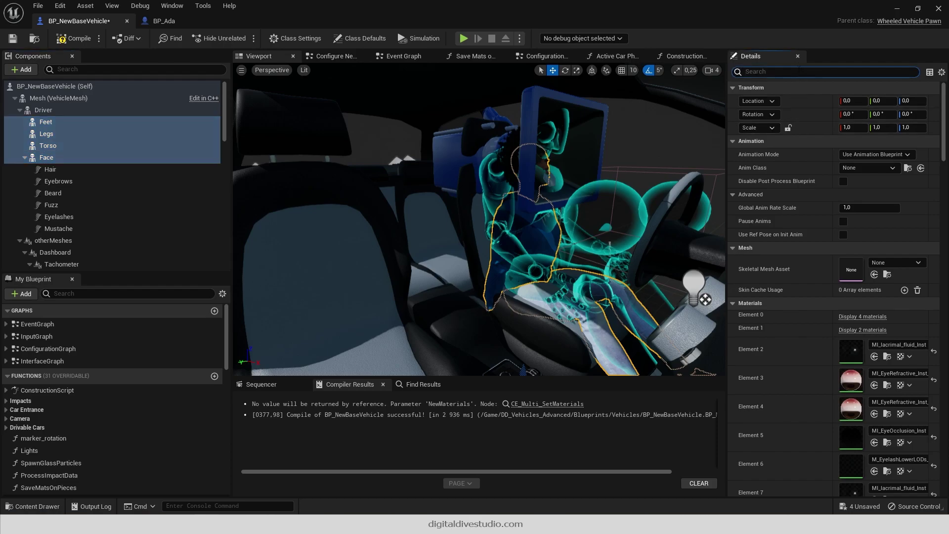
{"action": "type", "text": "hid"}
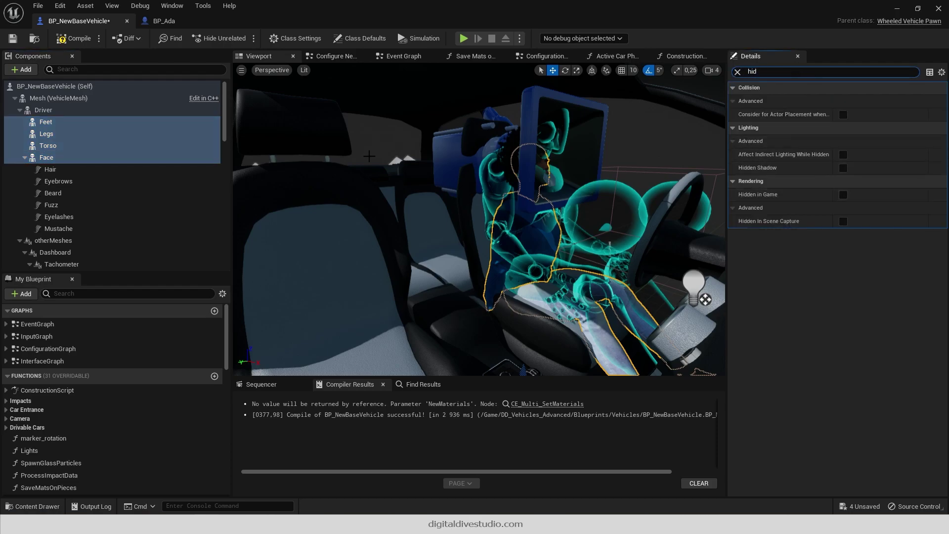
{"action": "left_click", "coordinate": [46, 122]}
{"action": "left_click", "coordinate": [58, 228], "text": "shift"}
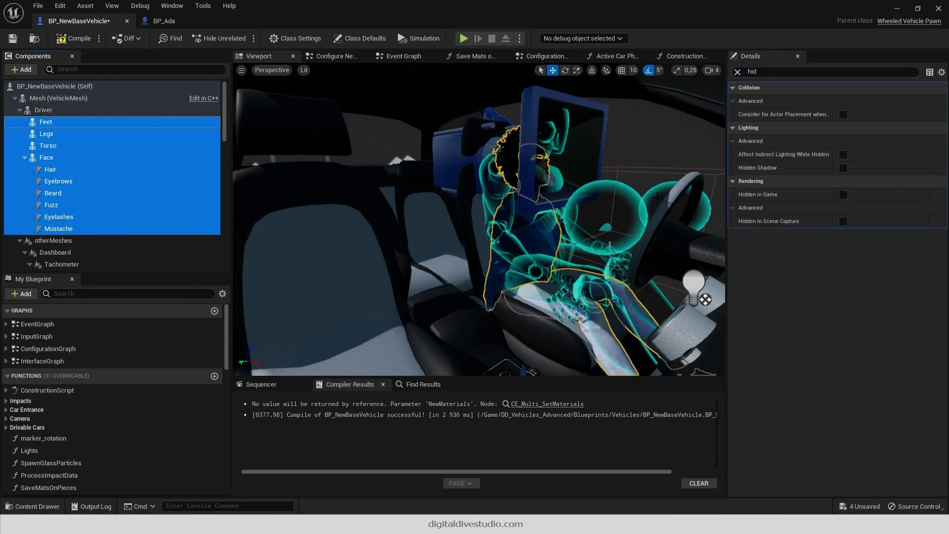
{"action": "left_click", "coordinate": [843, 196]}
Set the Collision Presets of the selected Ada components to NoCollision and return to the level.
{"action": "left_click", "coordinate": [737, 72]}
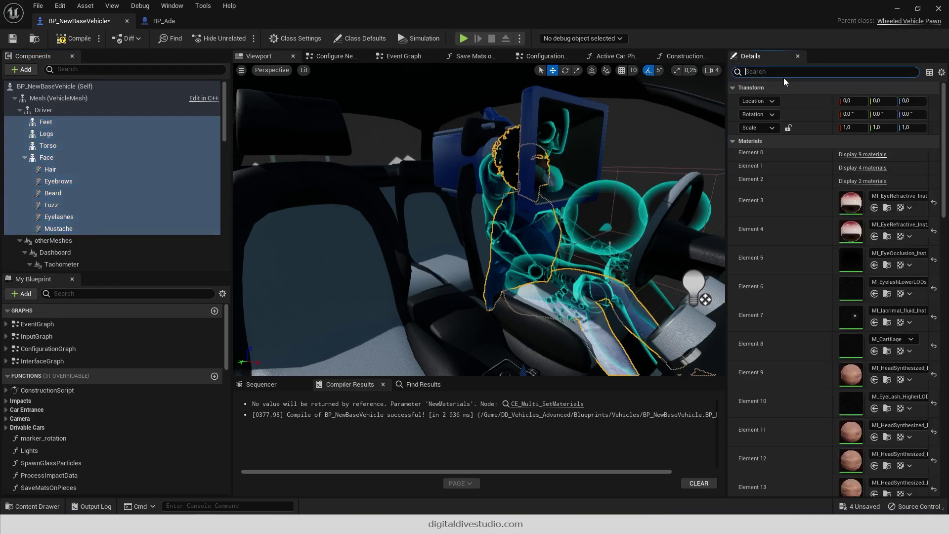
{"action": "type", "text": "coll"}
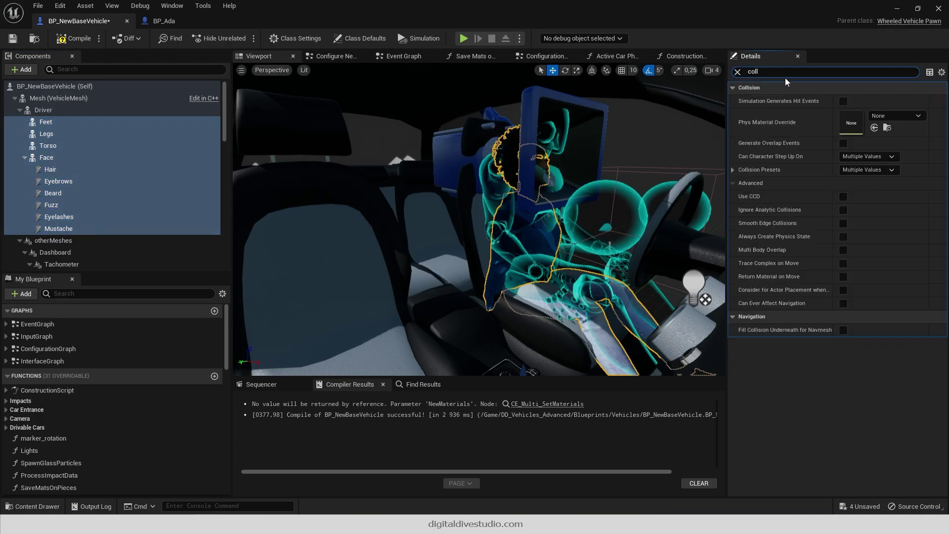
{"action": "left_click", "coordinate": [868, 169]}
{"action": "left_click", "coordinate": [864, 196]}
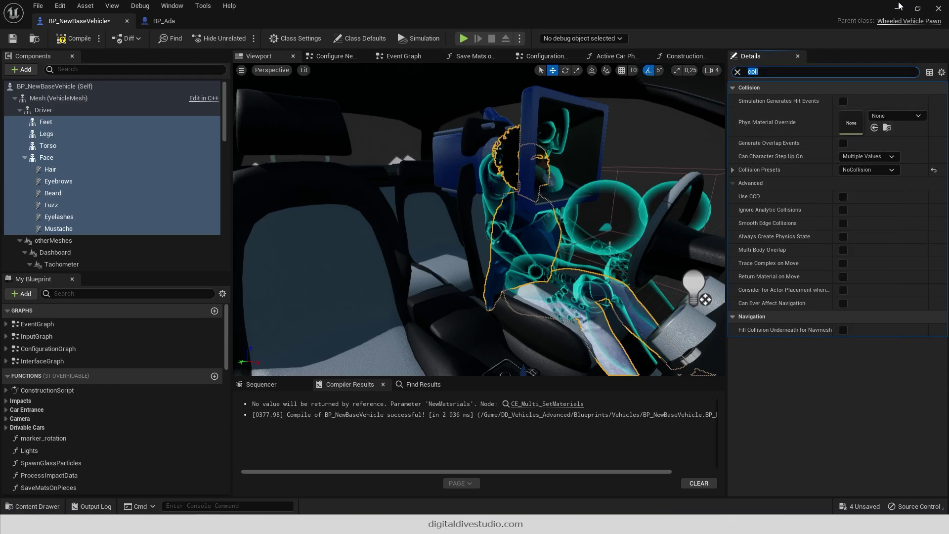
{"action": "left_click", "coordinate": [935, 9]}
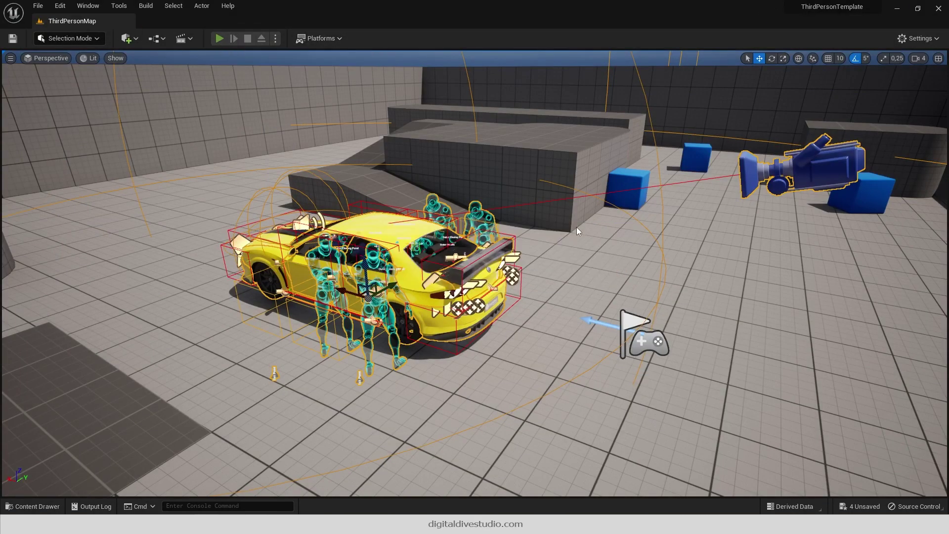
Play-test the level, running Ada to the yellow car and getting into the driver's seat.
{"action": "key", "text": "alt+p"}
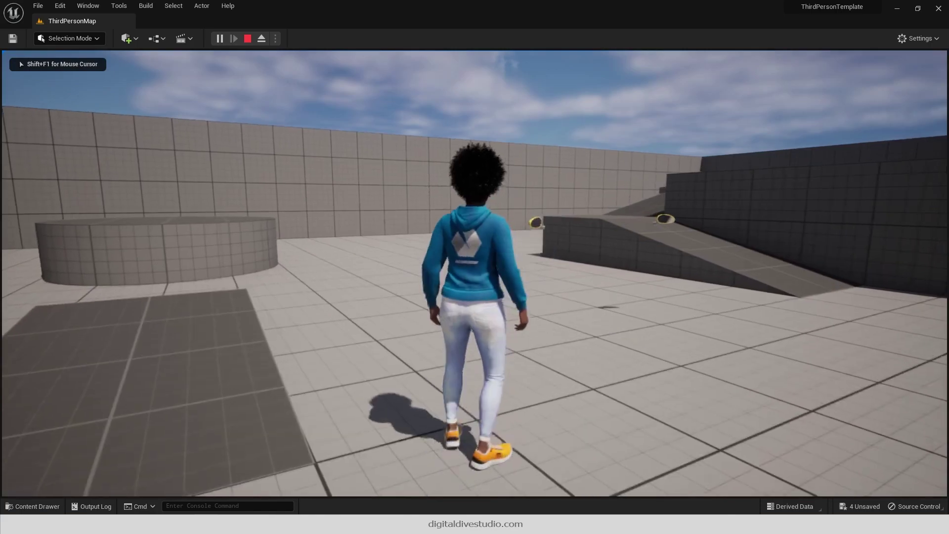
{"action": "key", "text": "Escape"}
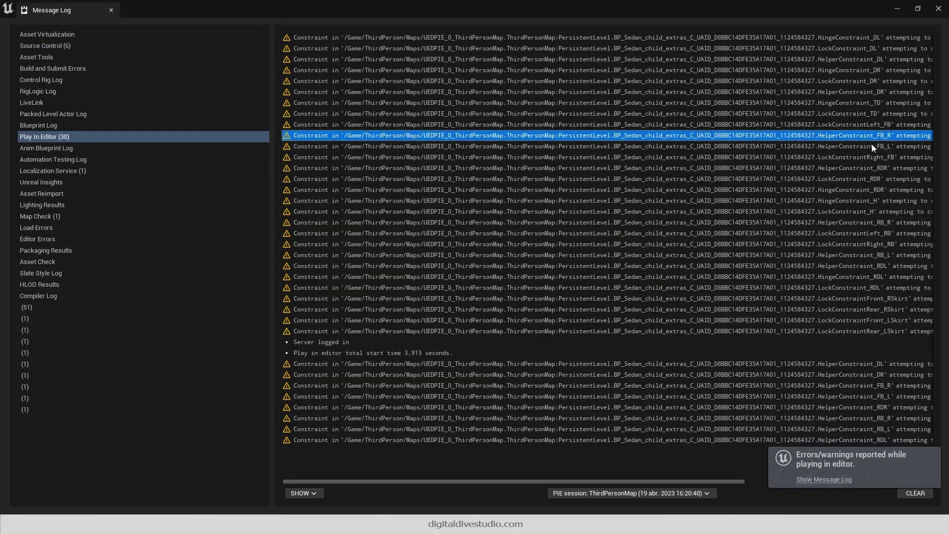
{"action": "left_click", "coordinate": [937, 9]}
{"action": "key", "text": "alt+p"}
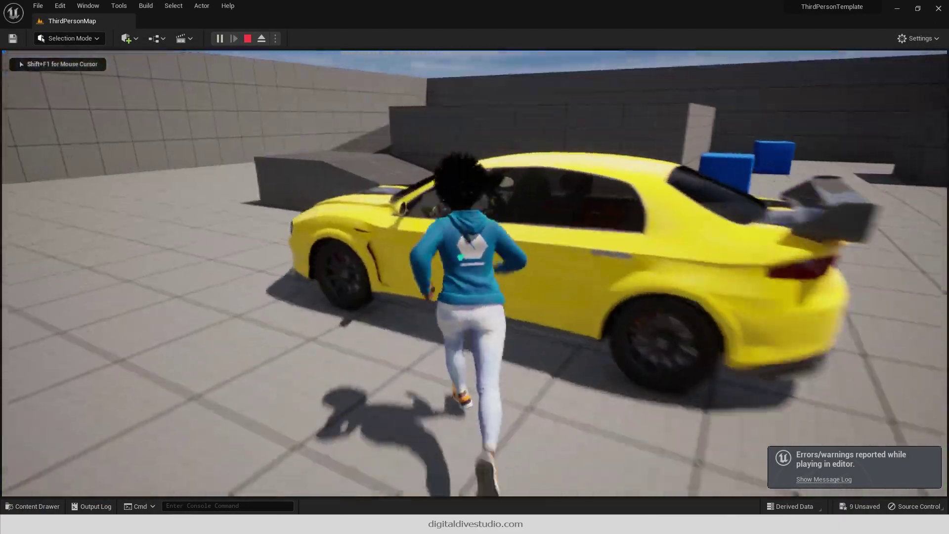
{"action": "key", "text": "f"}
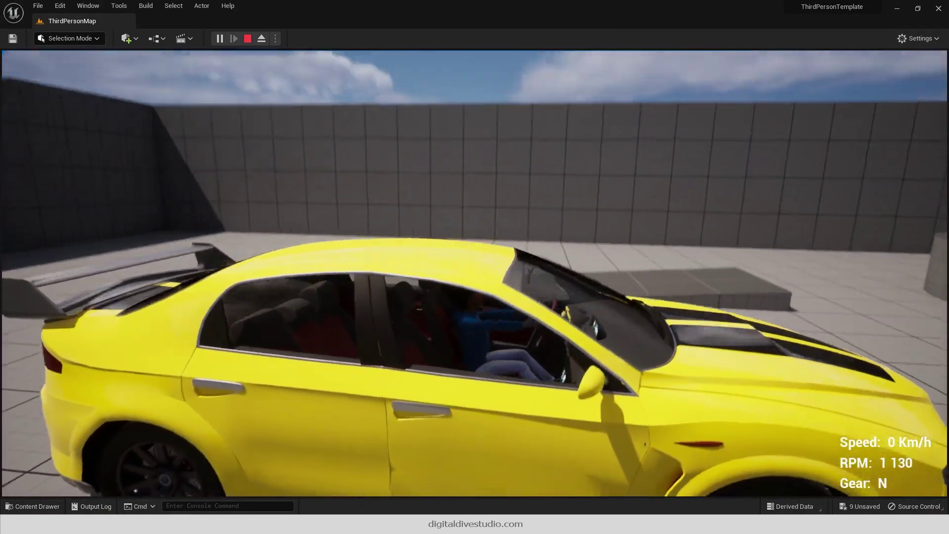
{"action": "key", "text": "Escape"}
Review the Driver component's references in BP_NewBaseVehicle and play-test the level again.
{"action": "left_click", "coordinate": [270, 476]}
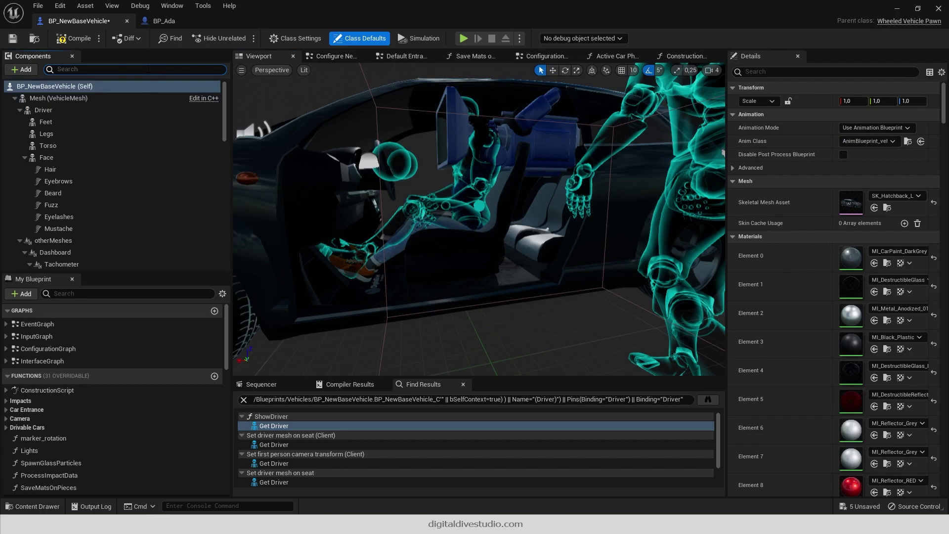
{"action": "left_click", "coordinate": [462, 224]}
{"action": "left_click_drag", "start_coordinate": [460, 218], "coordinate": [453, 206]}
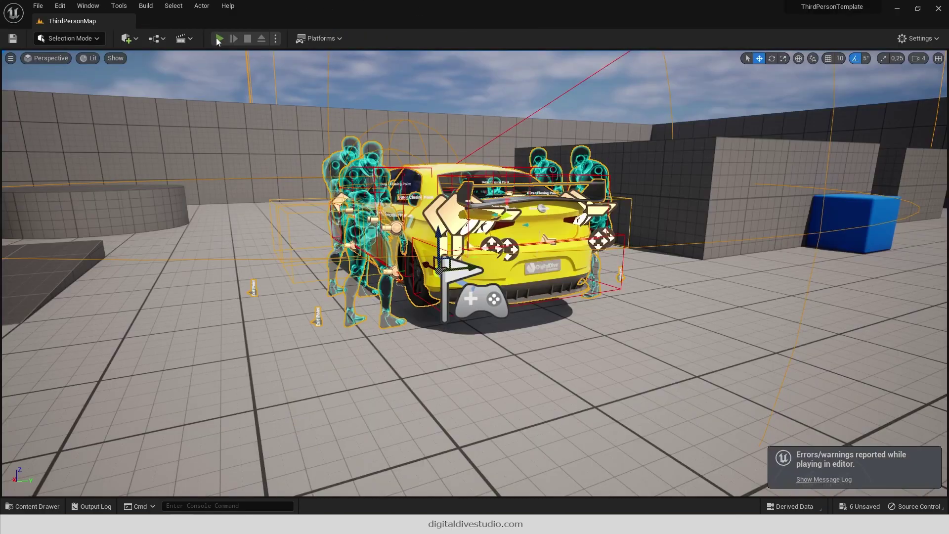
{"action": "key", "text": "w"}
{"action": "key", "text": "e"}
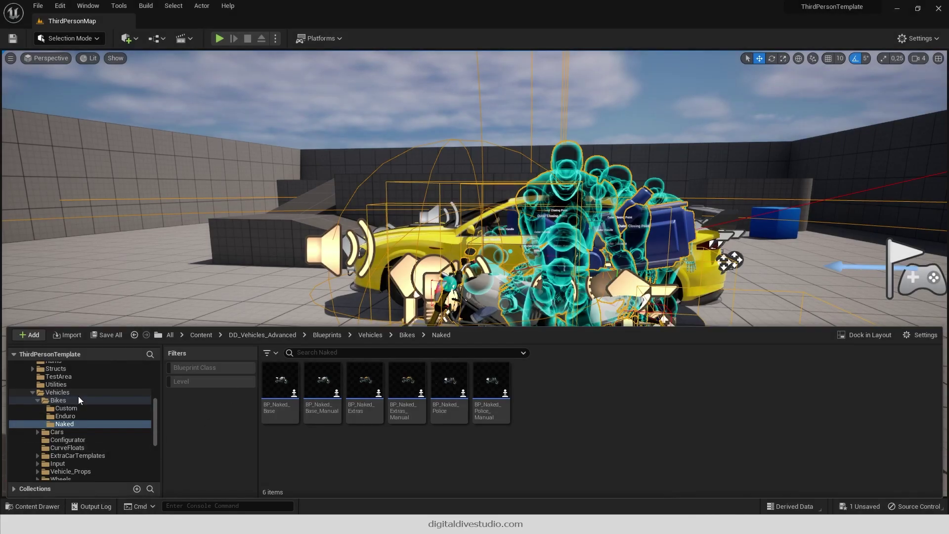
Open the BP_BaseBike blueprint from the Vehicles folder and browse to DD_Vehicles_Advanced > Animations > Mannequin_UE5.
{"action": "left_click", "coordinate": [79, 400]}
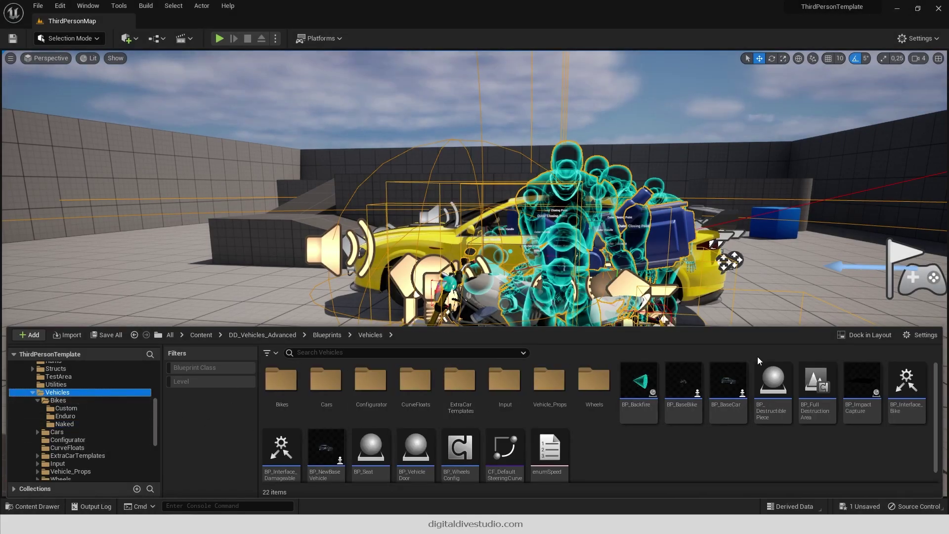
{"action": "double_click", "coordinate": [689, 386]}
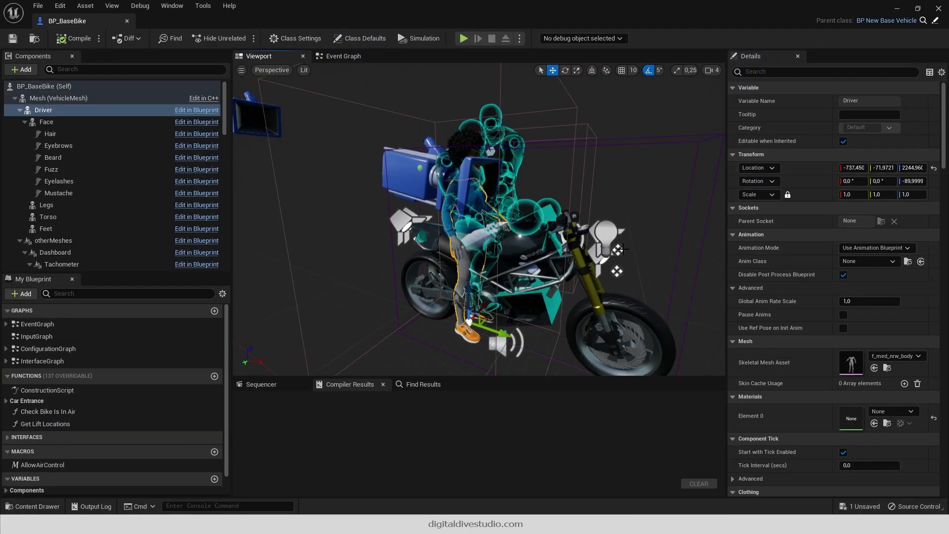
{"action": "left_click", "coordinate": [33, 507]}
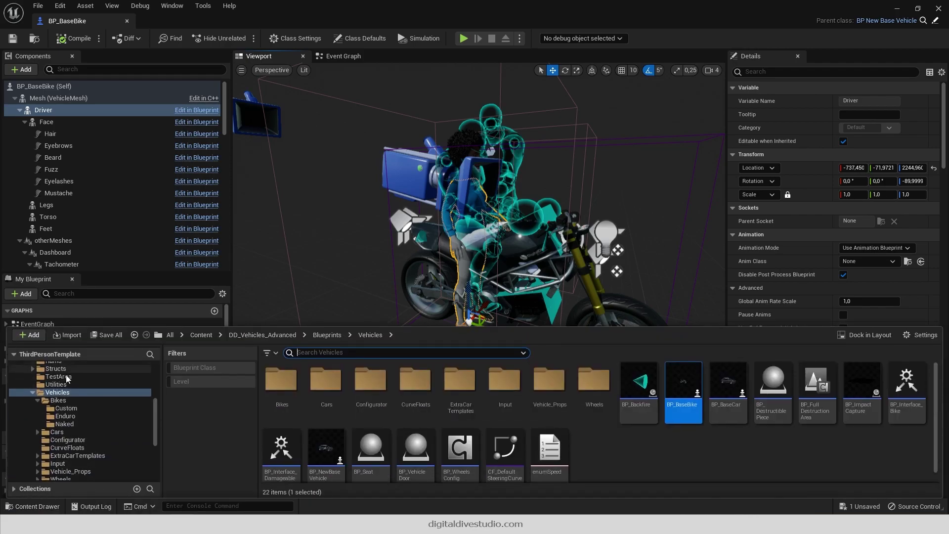
{"action": "left_click", "coordinate": [56, 398]}
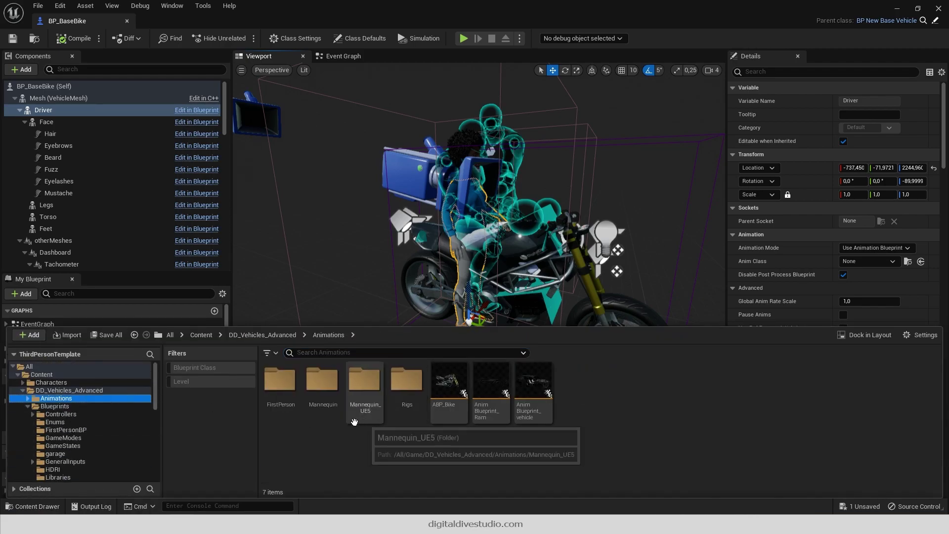
{"action": "double_click", "coordinate": [367, 399]}
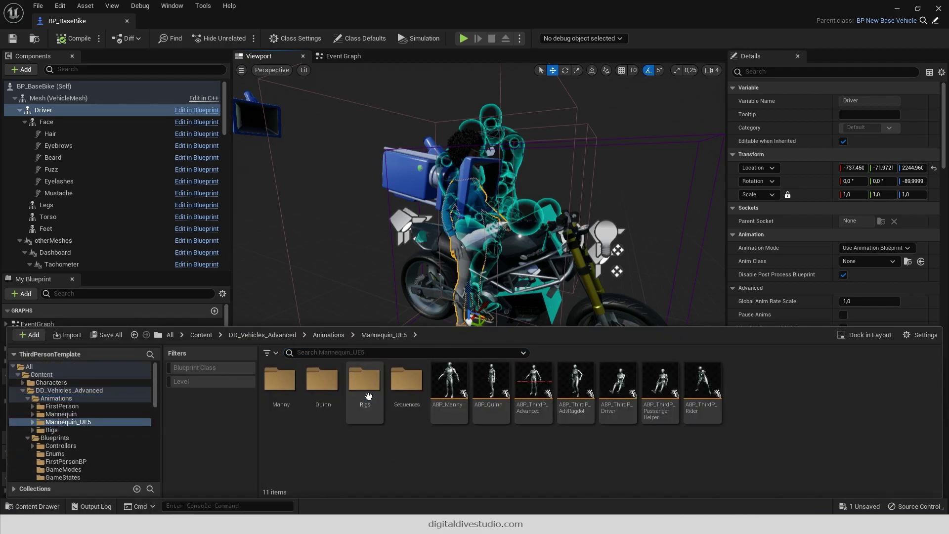
Duplicate and retarget ABP_ThirdP_Rider with the RTG_metahuman IK Retargeter, using SKM_Manny as the source skeletal mesh.
{"action": "right_click", "coordinate": [707, 388]}
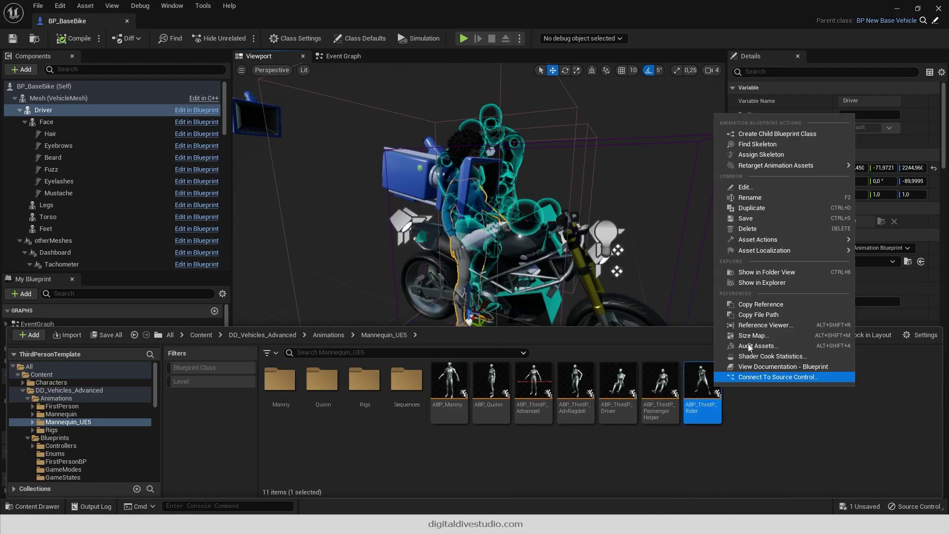
{"action": "mouse_move", "coordinate": [766, 165]}
{"action": "left_click", "coordinate": [689, 182]}
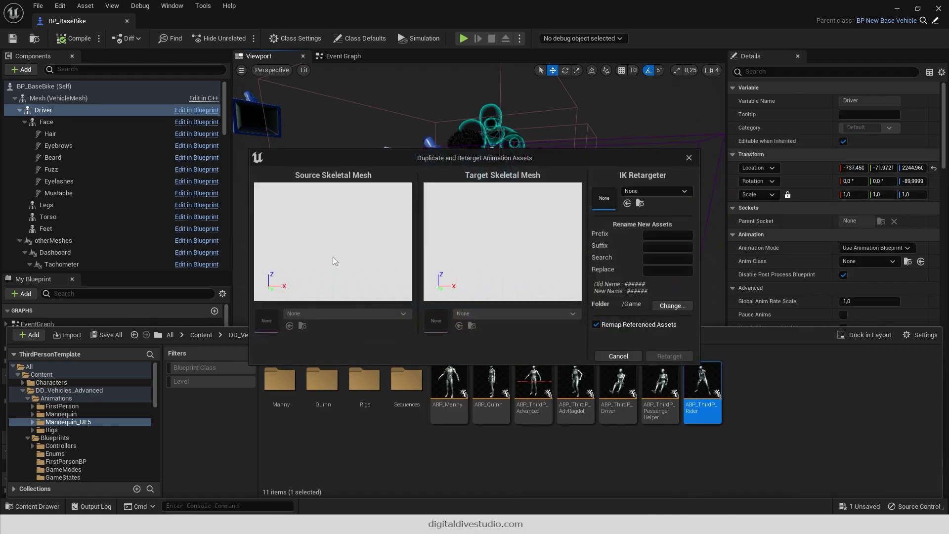
{"action": "left_click", "coordinate": [654, 190]}
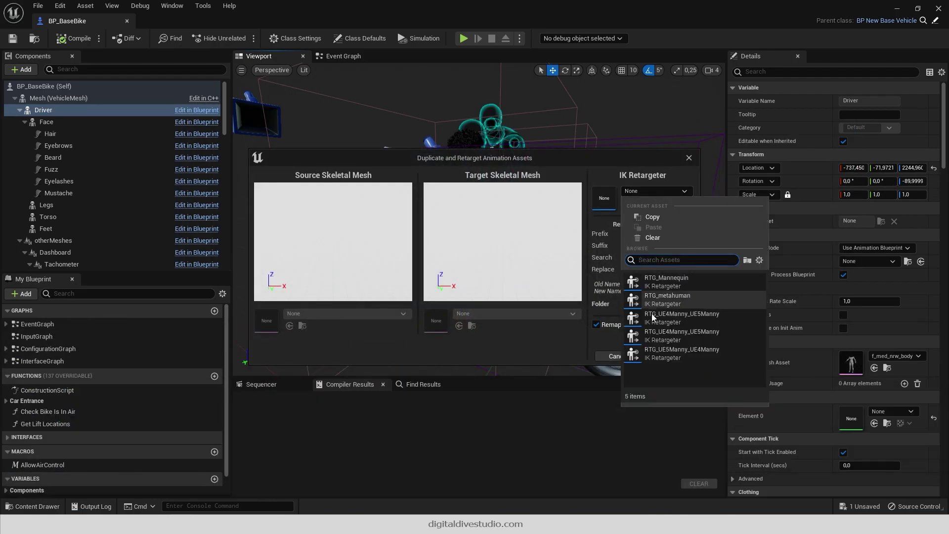
{"action": "left_click", "coordinate": [690, 296]}
{"action": "left_click", "coordinate": [343, 314]}
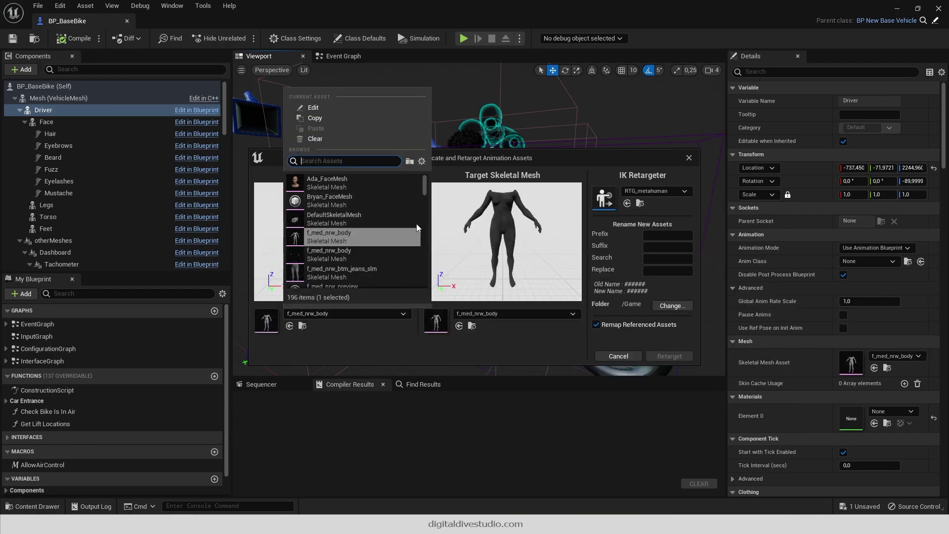
{"action": "type", "text": "mann"}
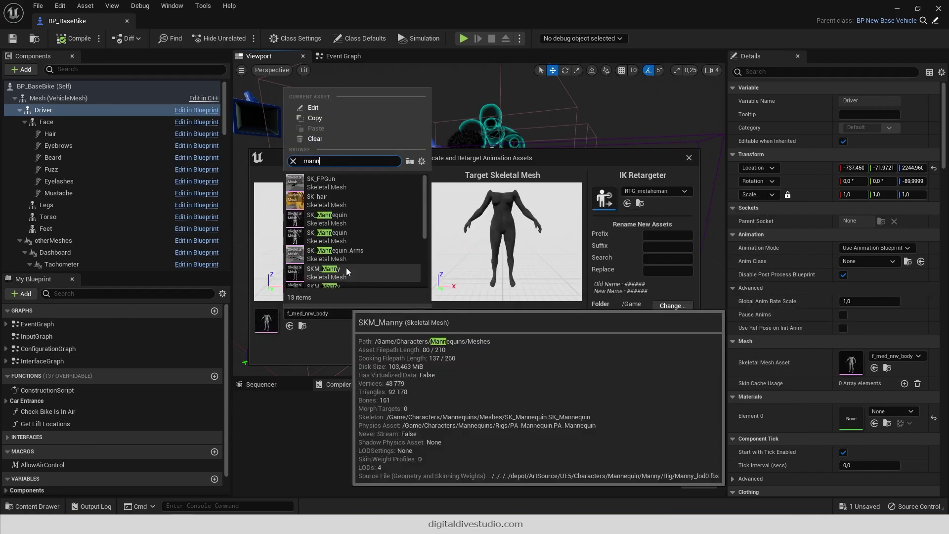
{"action": "left_click", "coordinate": [346, 269]}
{"action": "left_click", "coordinate": [669, 357]}
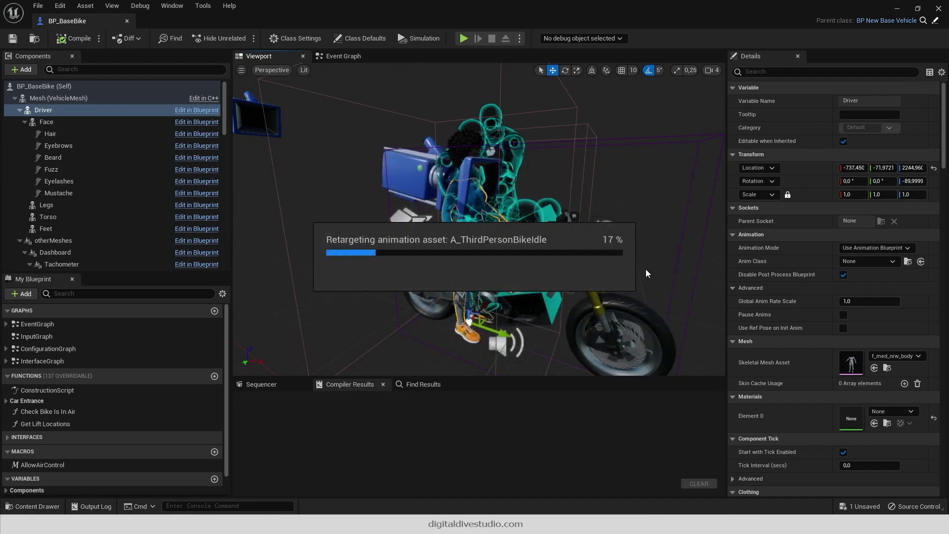
{"action": "left_click", "coordinate": [540, 159]}
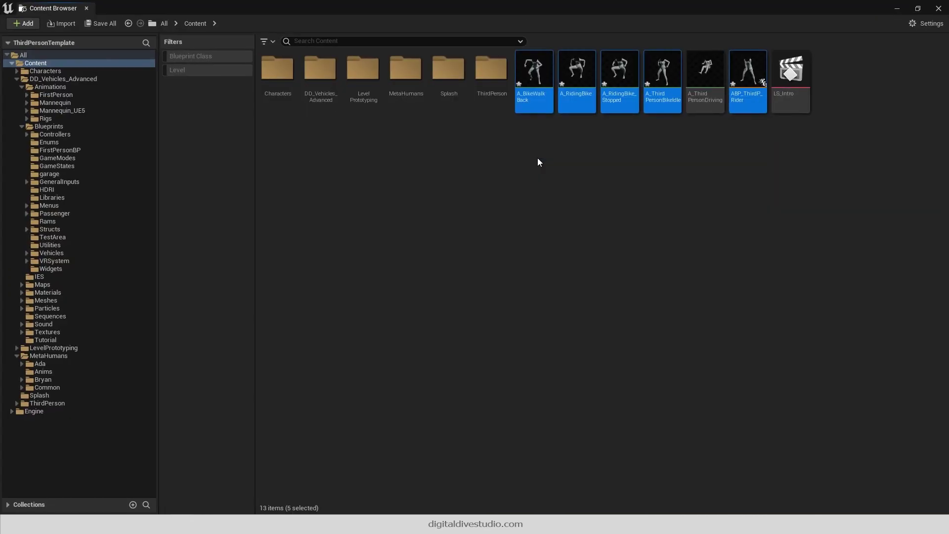
Move the retargeted rider assets from Content into MetaHumans > Anims and rename the rider animation blueprint as ABP_ThirdP_Rider_RTG.
{"action": "left_click_drag", "start_coordinate": [536, 91], "coordinate": [69, 368]}
{"action": "left_click", "coordinate": [89, 401]}
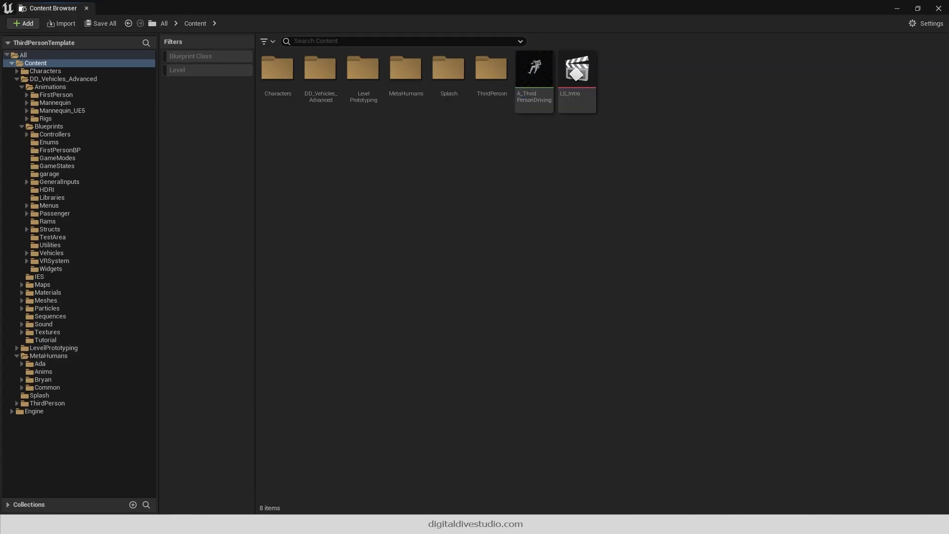
{"action": "left_click", "coordinate": [64, 372]}
{"action": "left_click", "coordinate": [621, 74]}
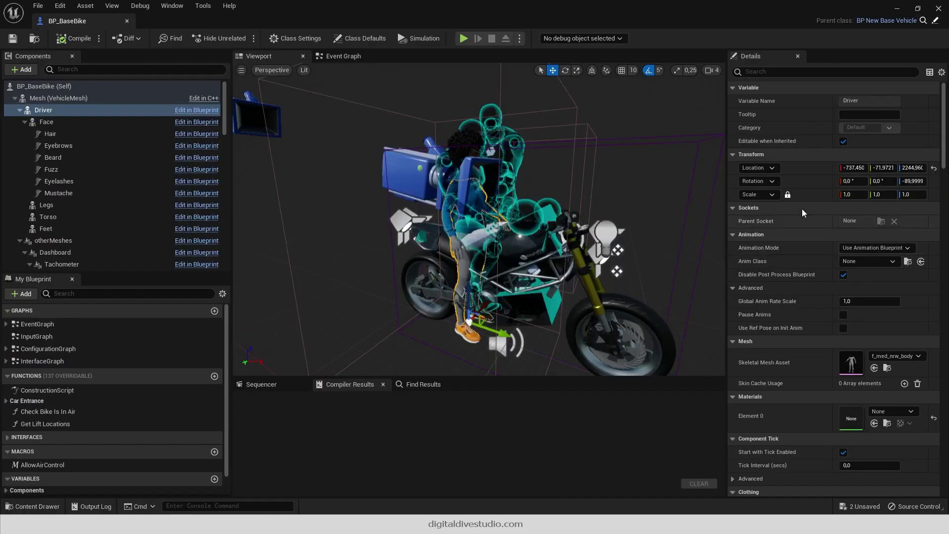
Set the Driver component's Anim Class to ABP_ThirdP_Rider_RTG in BP_BaseBike and inspect the rider's pose on the bike.
{"action": "left_click", "coordinate": [884, 263]}
{"action": "type", "text": "rider"}
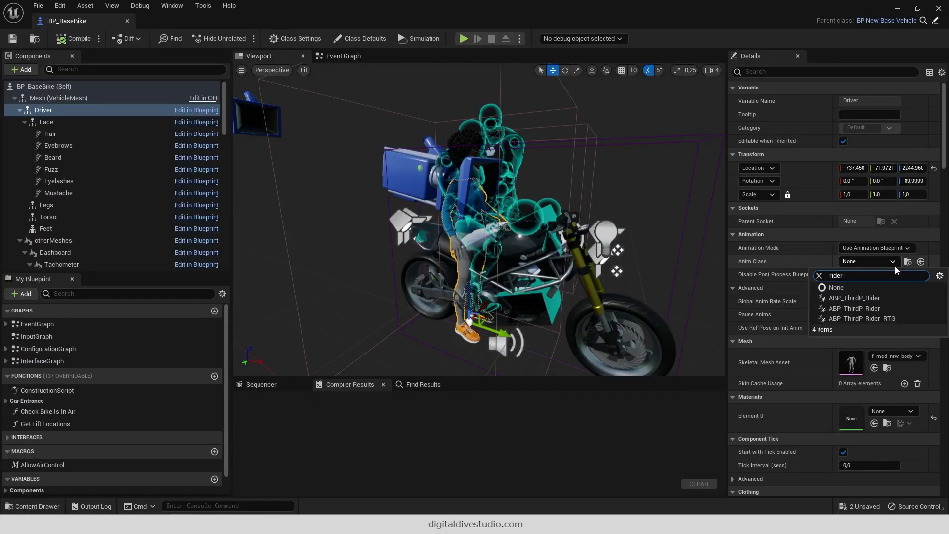
{"action": "left_click", "coordinate": [900, 317]}
{"action": "right_click_drag", "start_coordinate": [538, 199], "coordinate": [589, 183]}
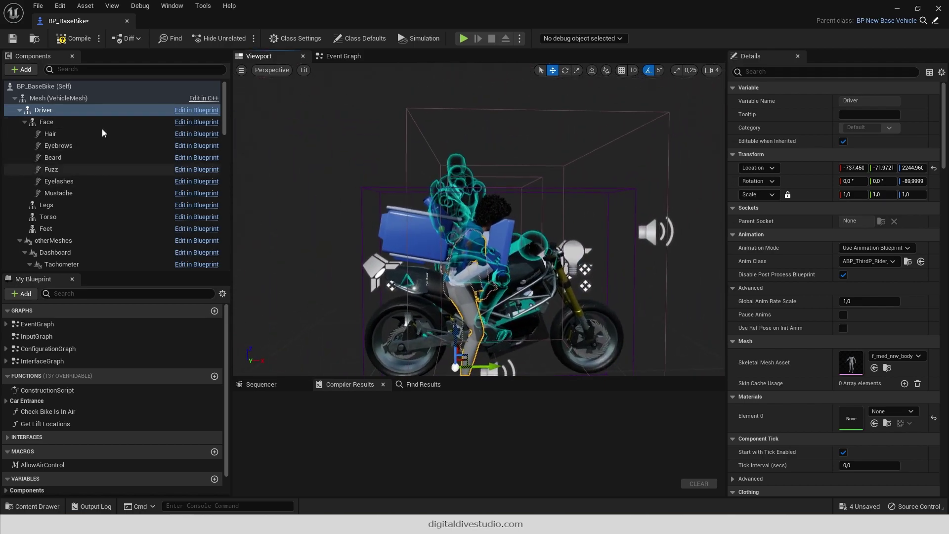
Set the Anim Class of the Legs, Torso and Feet components to ABP_ThirdP_Rider_RTG.
{"action": "left_click", "coordinate": [63, 210]}
{"action": "left_click", "coordinate": [63, 225], "text": "shift"}
{"action": "left_click", "coordinate": [876, 169]}
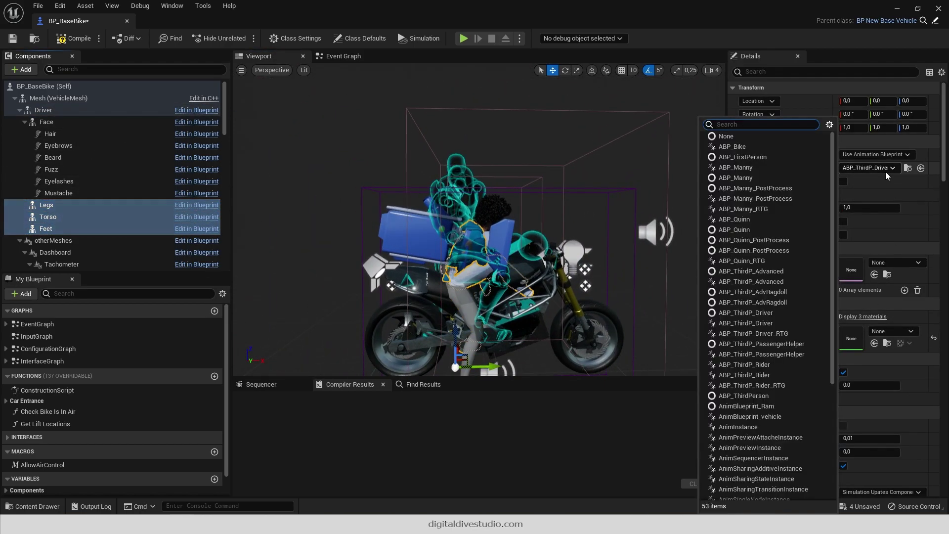
{"action": "type", "text": "rider"}
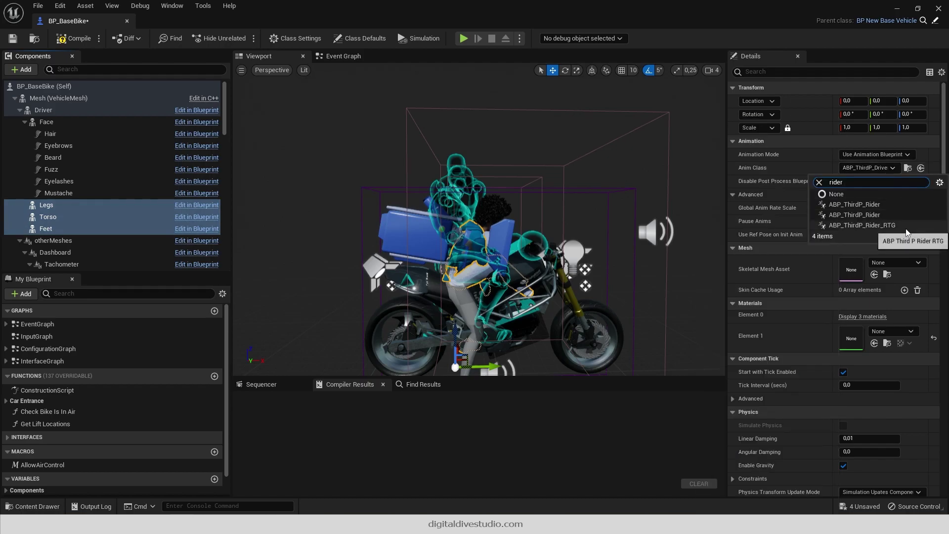
{"action": "left_click", "coordinate": [879, 226]}
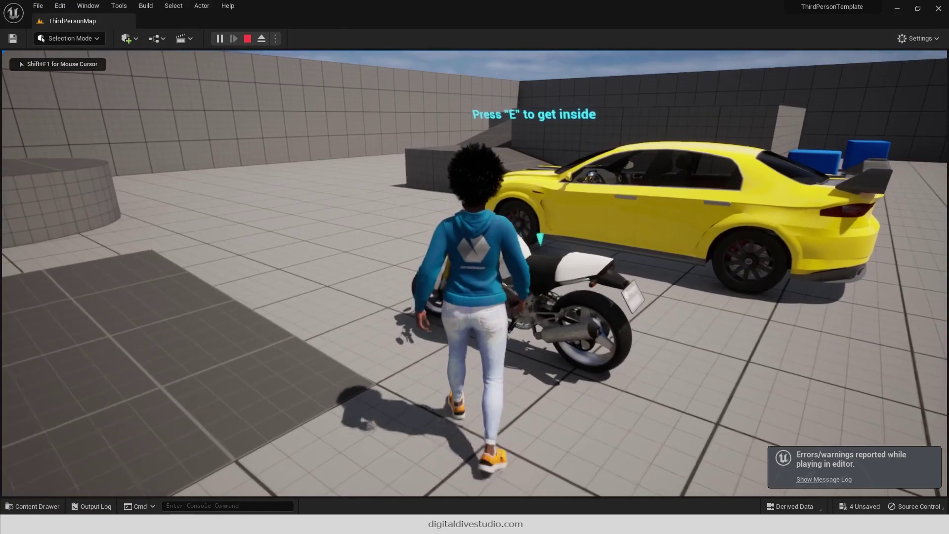
Play-test the motorcycle by getting Ada on it, riding and braking around the level, and then end the play session.
{"action": "key", "text": "e"}
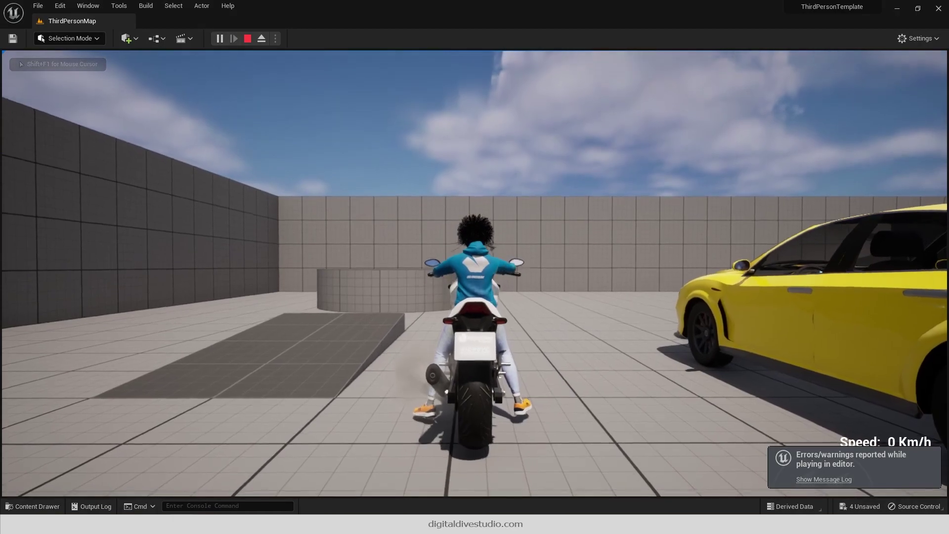
{"action": "key", "text": "w"}
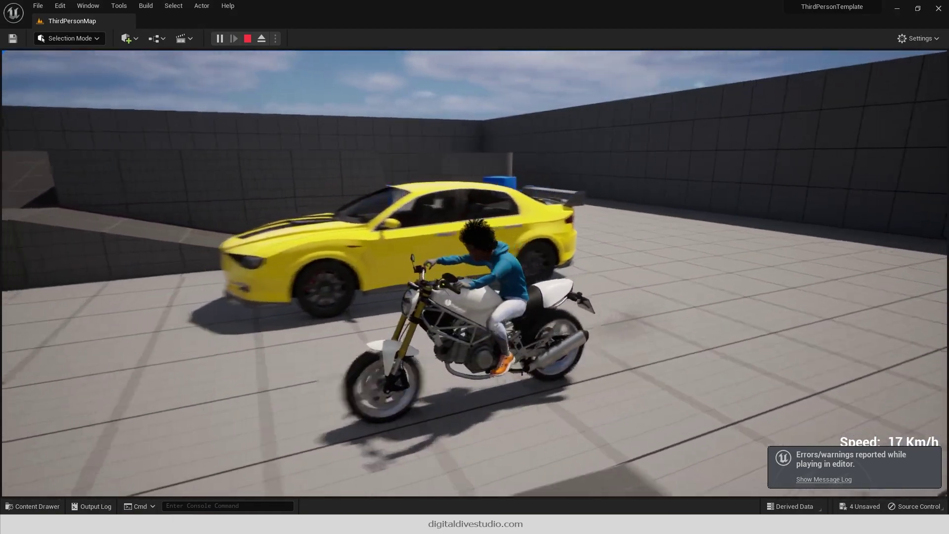
{"action": "key", "text": "s"}
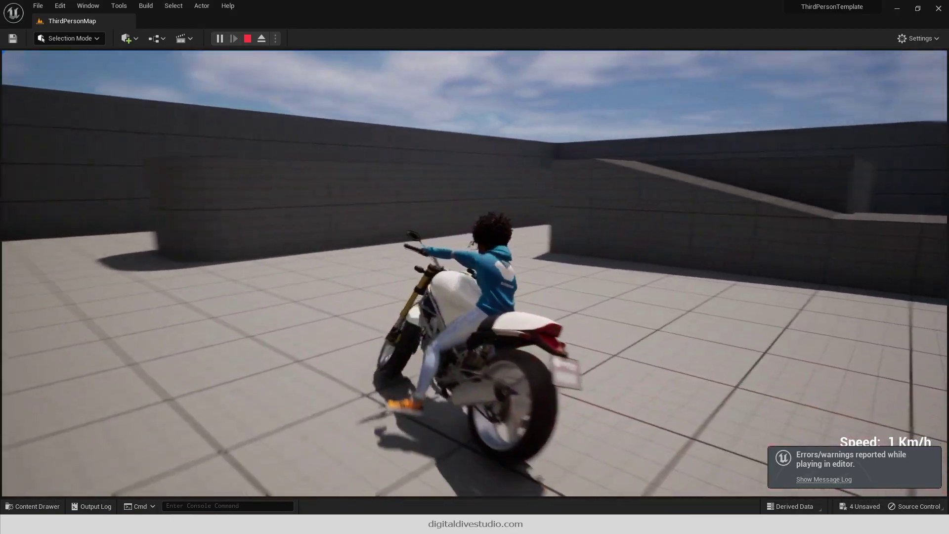
{"action": "key", "text": "w"}
{"action": "key", "text": "s"}
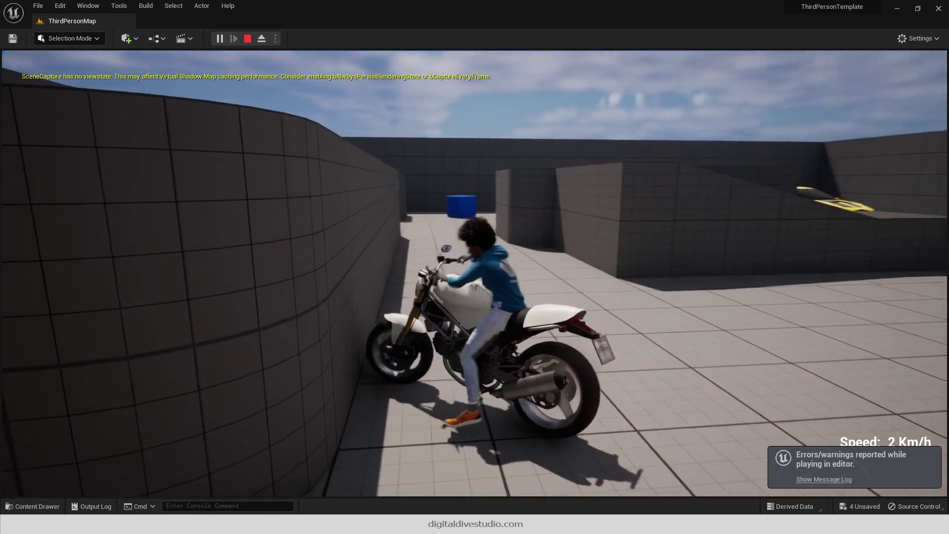
{"action": "key", "text": "s"}
{"action": "key", "text": "w"}
{"action": "key", "text": "d"}
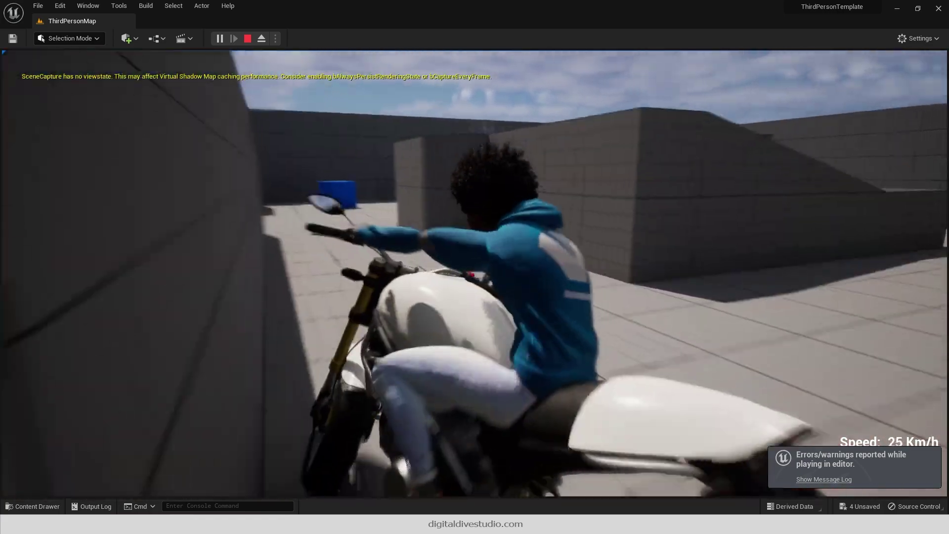
{"action": "key", "text": "w"}
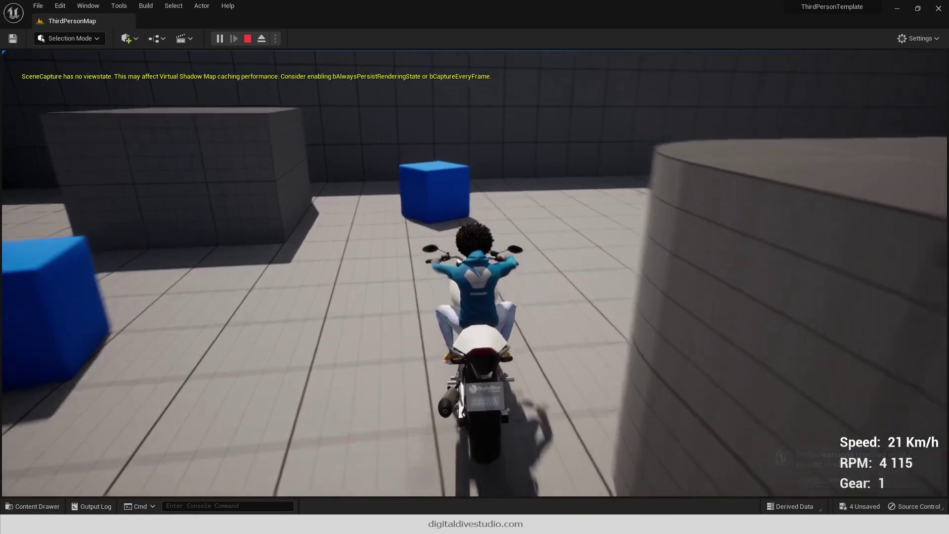
{"action": "key", "text": "w"}
{"action": "key", "text": "d"}
{"action": "key", "text": "d"}
{"action": "key", "text": "w"}
{"action": "key", "text": "s"}
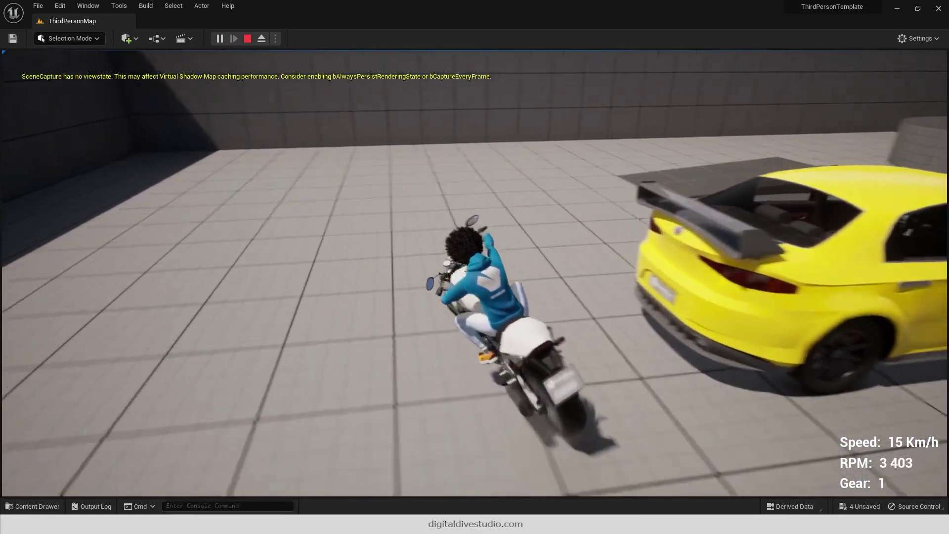
{"action": "key", "text": "s"}
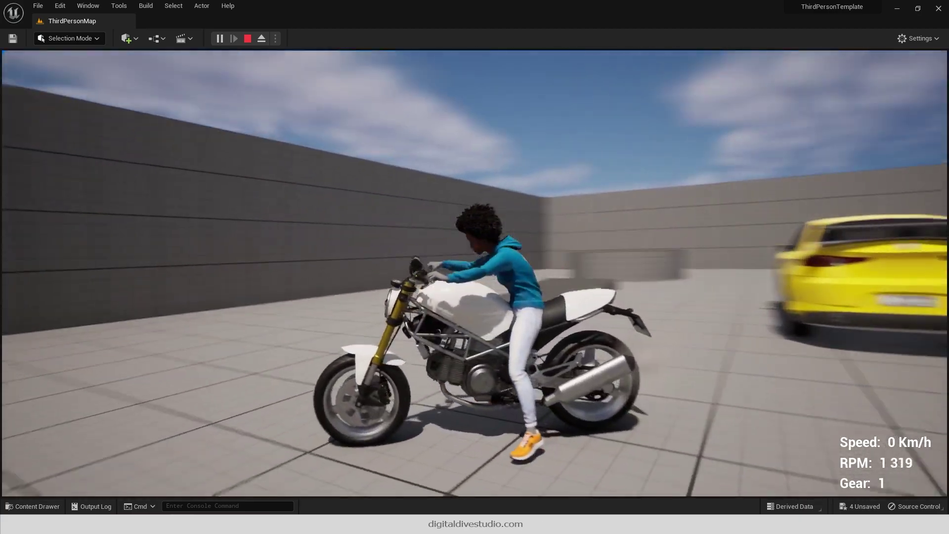
{"action": "key", "text": "Escape"}
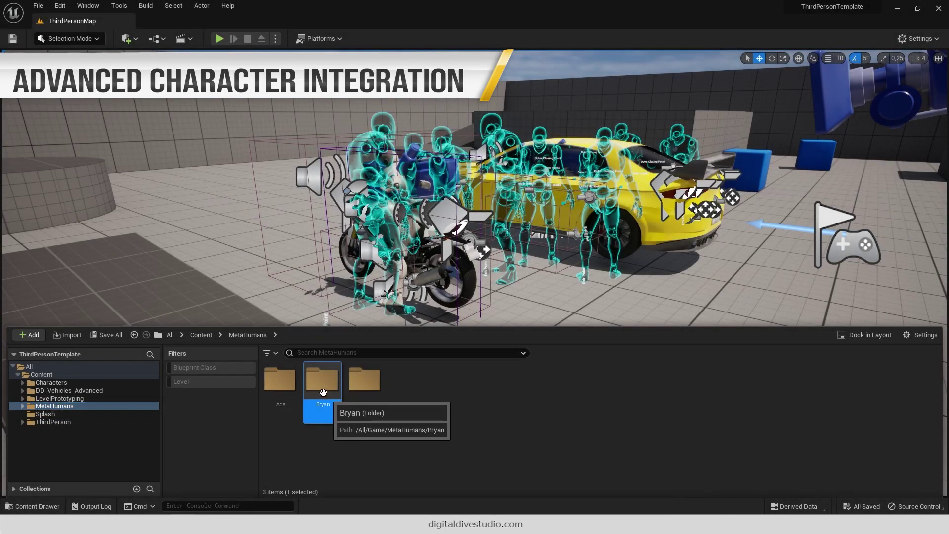
Open BP_Bryan from the MetaHumans > Bryan folder and review its viewport and class defaults.
{"action": "double_click", "coordinate": [323, 392]}
{"action": "left_click", "coordinate": [662, 393]}
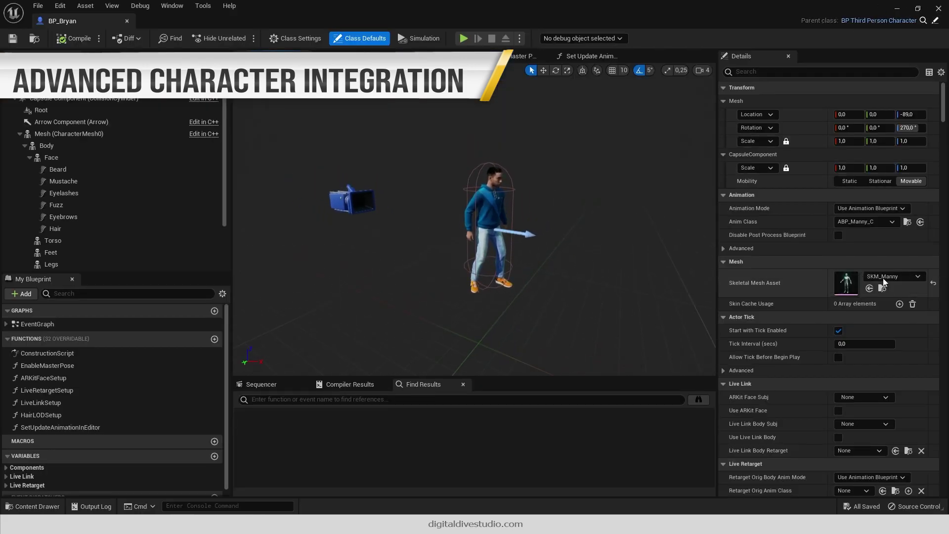
{"action": "scroll", "coordinate": [606, 285], "scroll_direction": "up", "scroll_amount": 3}
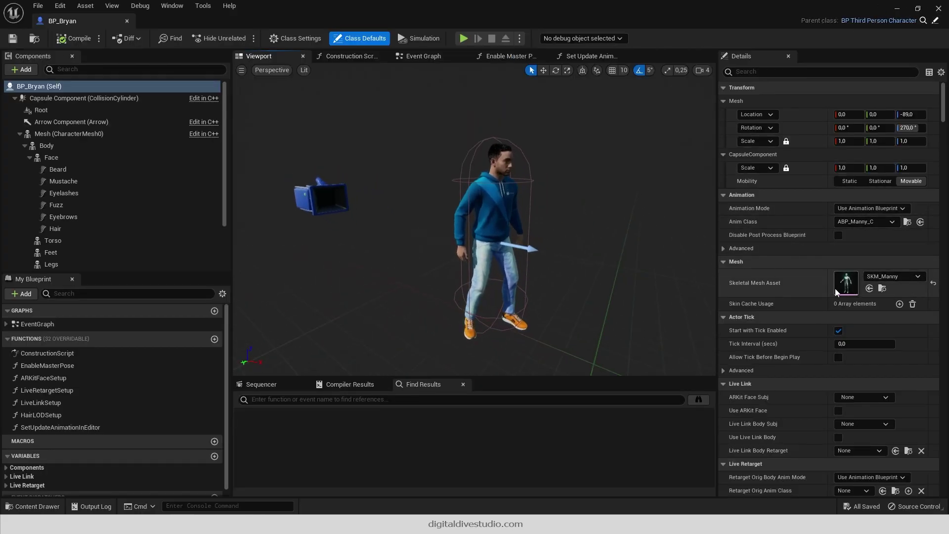
{"action": "left_click", "coordinate": [897, 9]}
Browse to DD_Vehicles_Advanced > Animations and view the animation blueprints in the Mannequin and Mannequin_UE5 folders.
{"action": "left_click", "coordinate": [33, 506]}
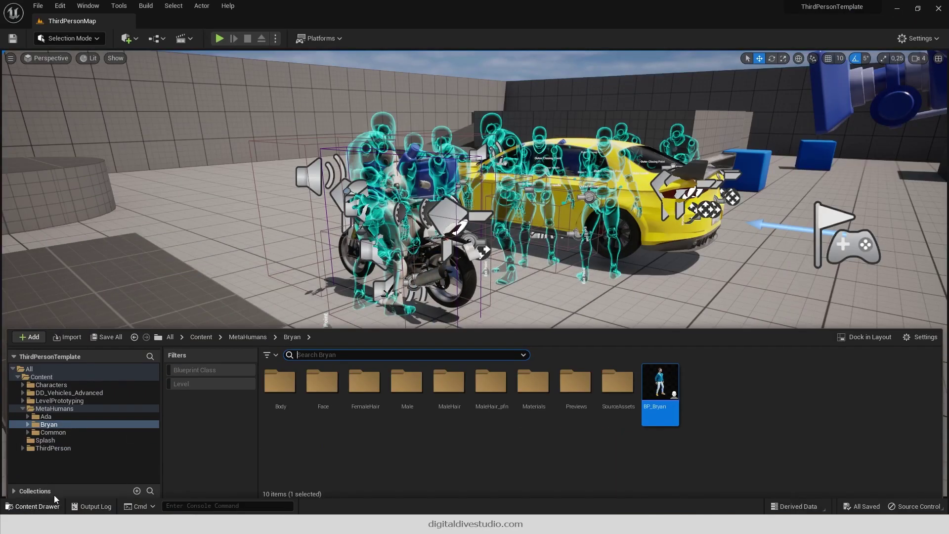
{"action": "left_click", "coordinate": [40, 391]}
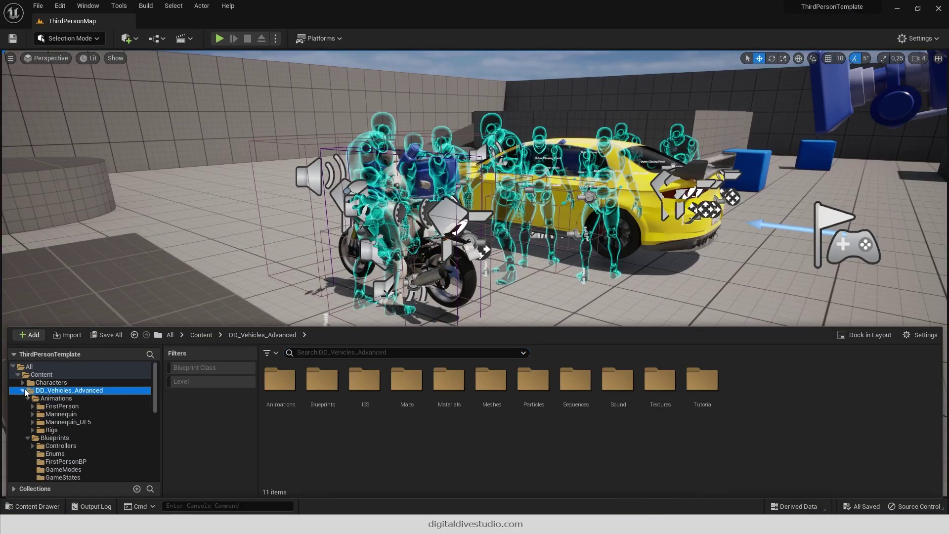
{"action": "left_click", "coordinate": [54, 398]}
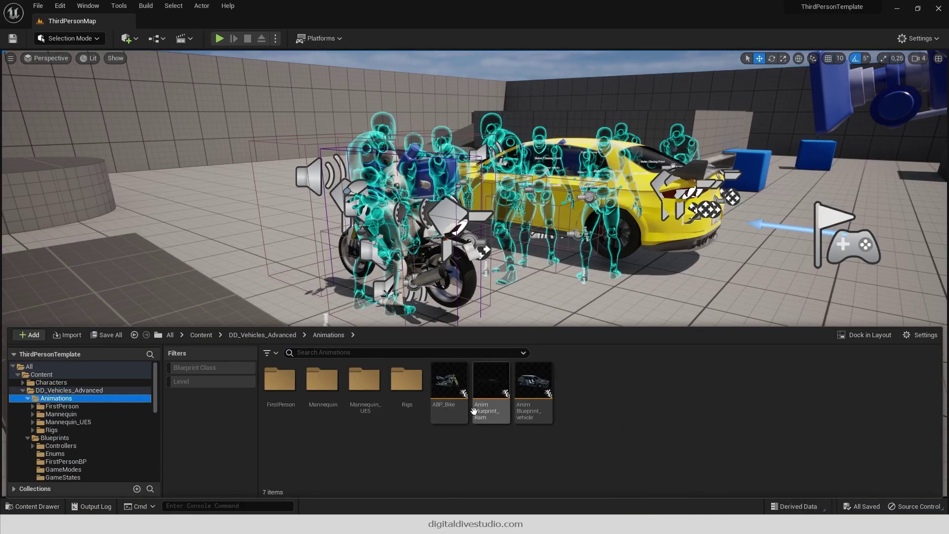
{"action": "double_click", "coordinate": [343, 394]}
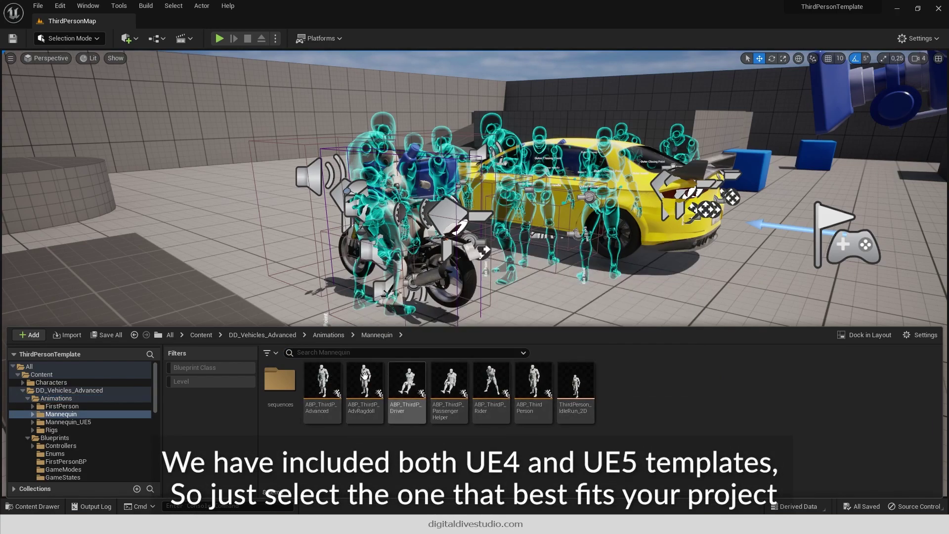
{"action": "left_click", "coordinate": [48, 423]}
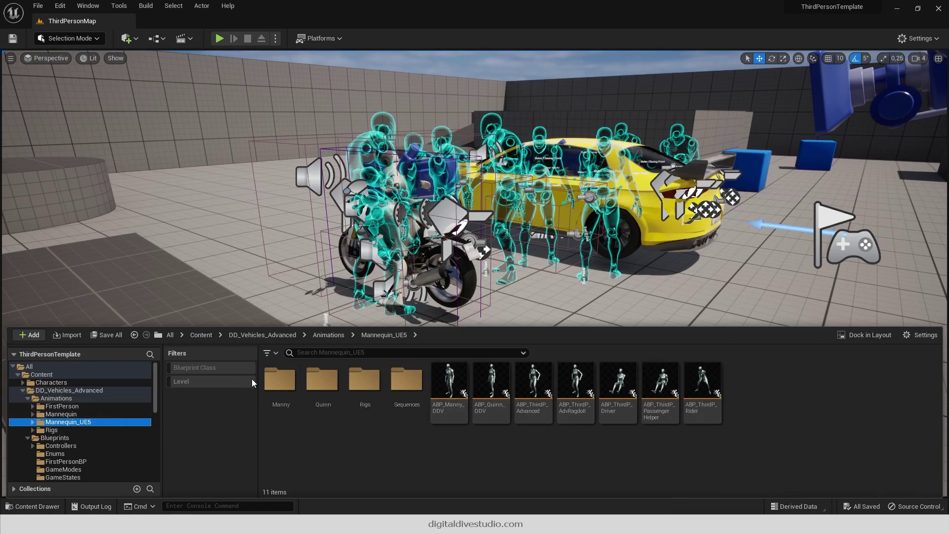
Begin a duplicate-and-retarget of ABP_ThirdP_Advanced and ABP_ThirdP_AdvRagdoll using the RTG_Mannequin IK Retargeter.
{"action": "left_click", "coordinate": [550, 401]}
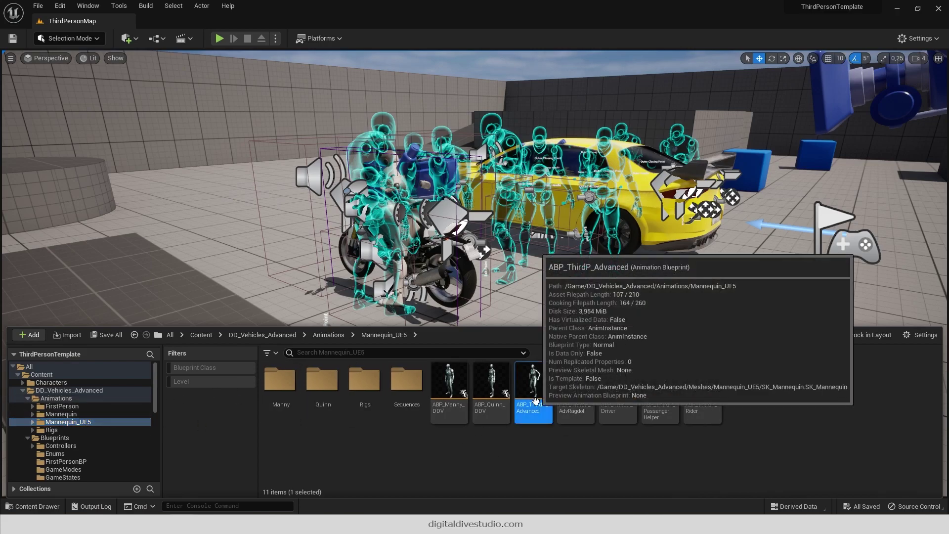
{"action": "left_click", "coordinate": [580, 405], "text": "ctrl"}
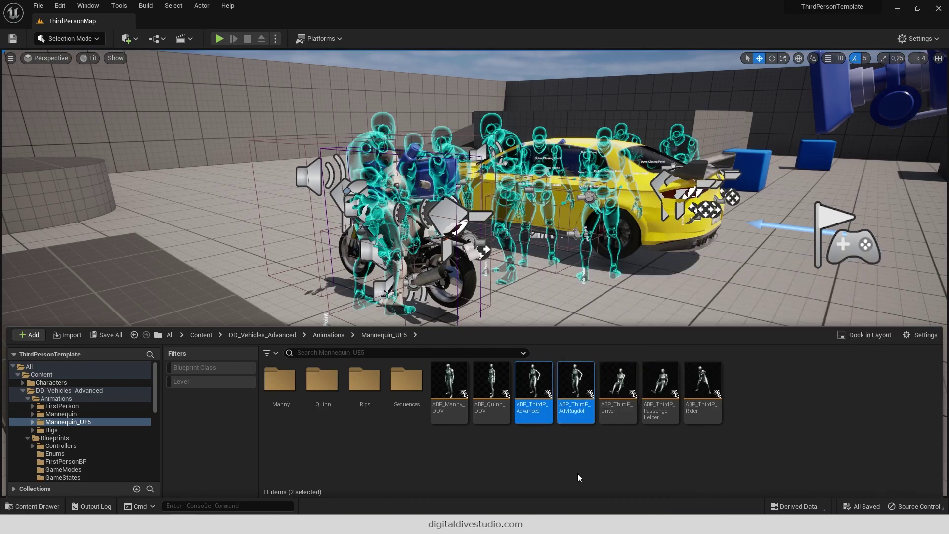
{"action": "right_click", "coordinate": [572, 398]}
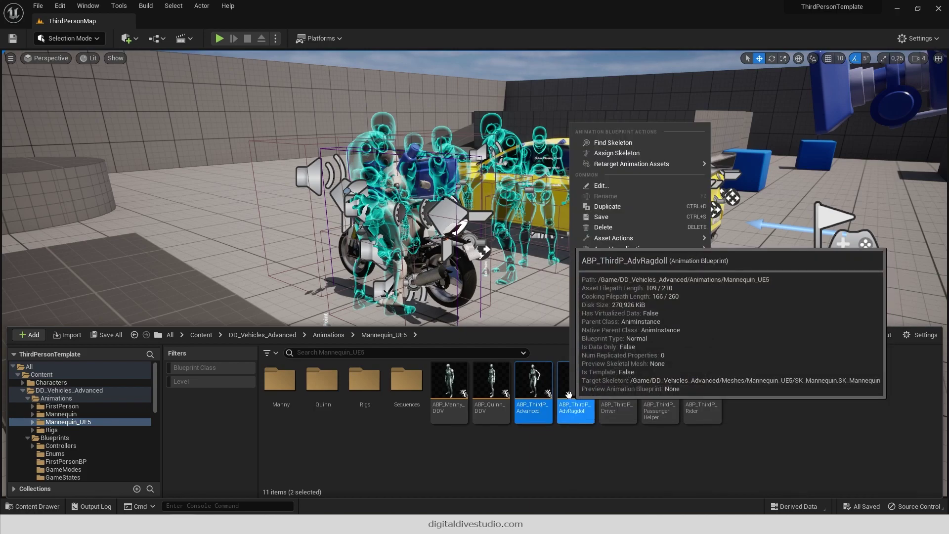
{"action": "mouse_move", "coordinate": [658, 168]}
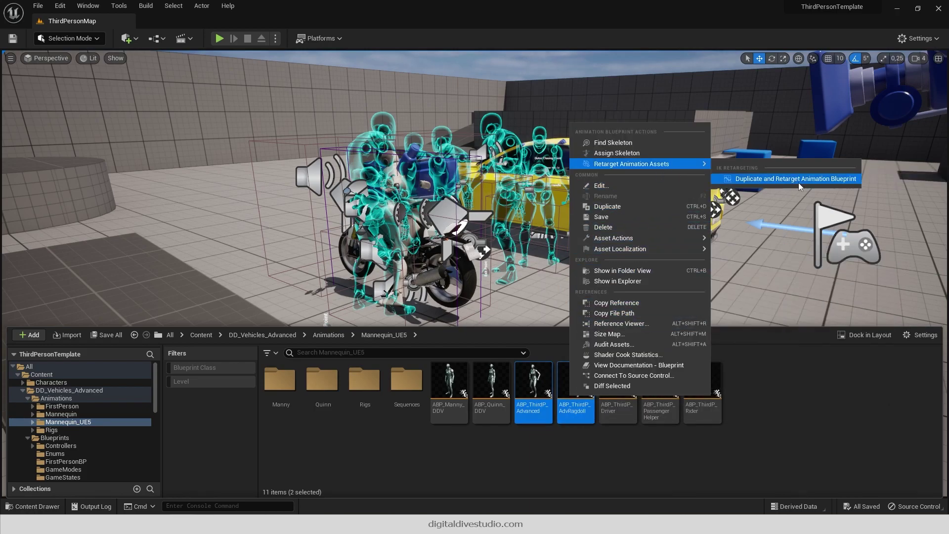
{"action": "left_click", "coordinate": [802, 182]}
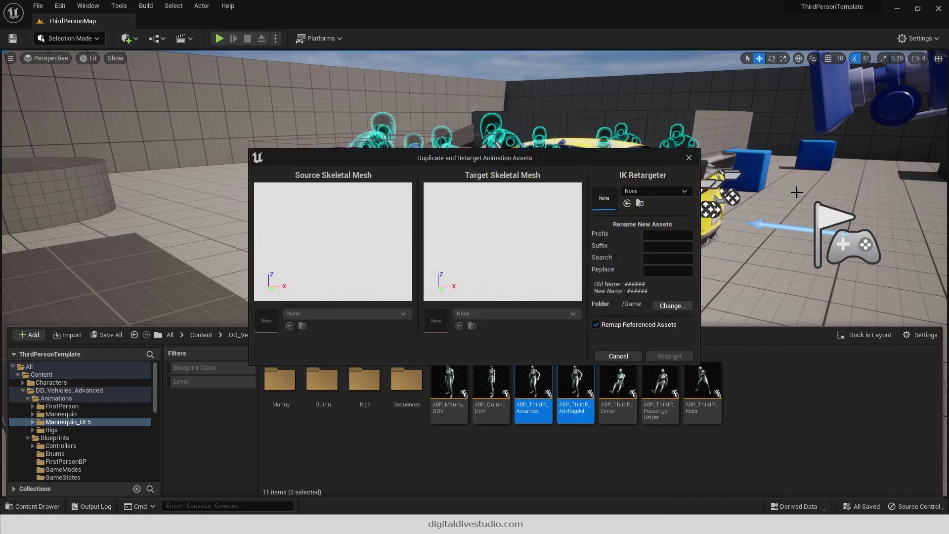
{"action": "left_click", "coordinate": [662, 192]}
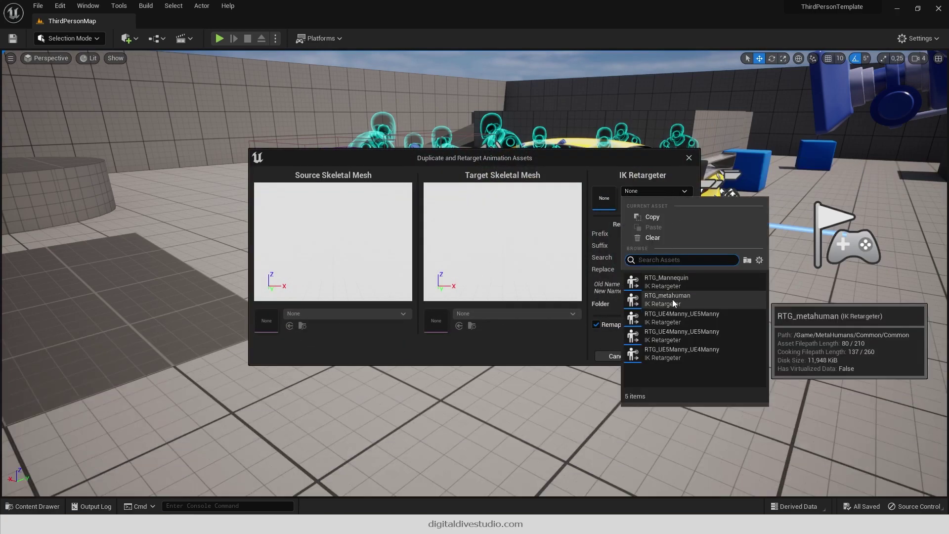
{"action": "left_click", "coordinate": [665, 280]}
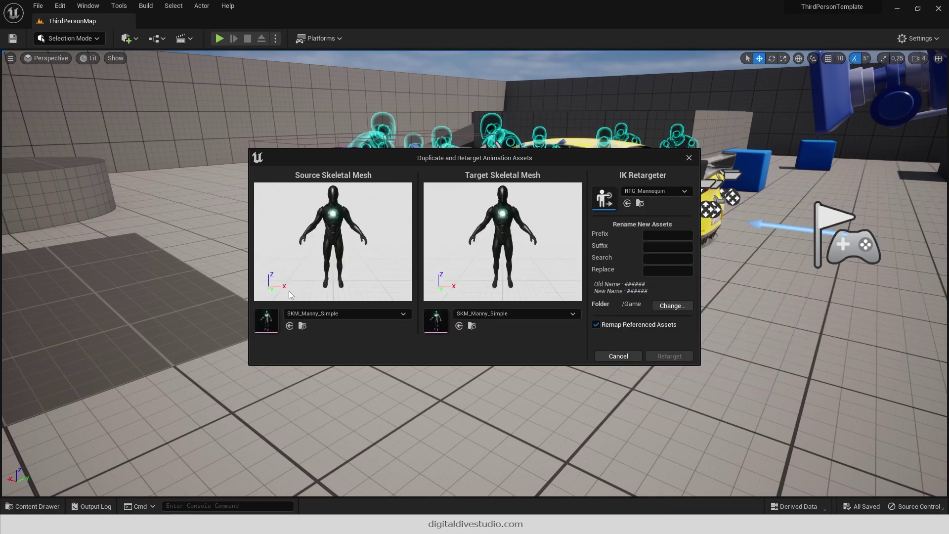
Retarget from the DD_Vehicles_Advanced Mannequin_UE5 SKM_Manny_Simple as source mesh to the Characters/Mannequins SKM_Manny_Simple as target mesh.
{"action": "left_click", "coordinate": [350, 314]}
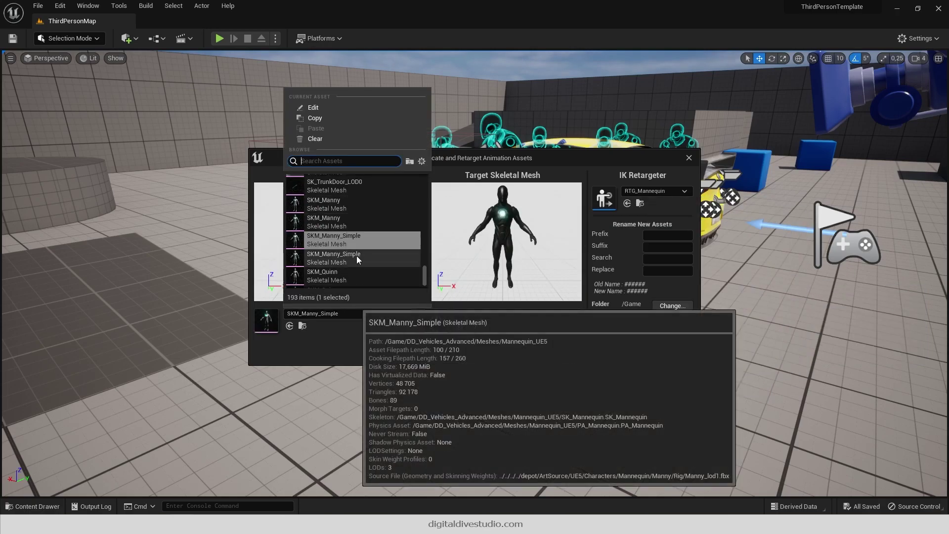
{"action": "mouse_move", "coordinate": [357, 256]}
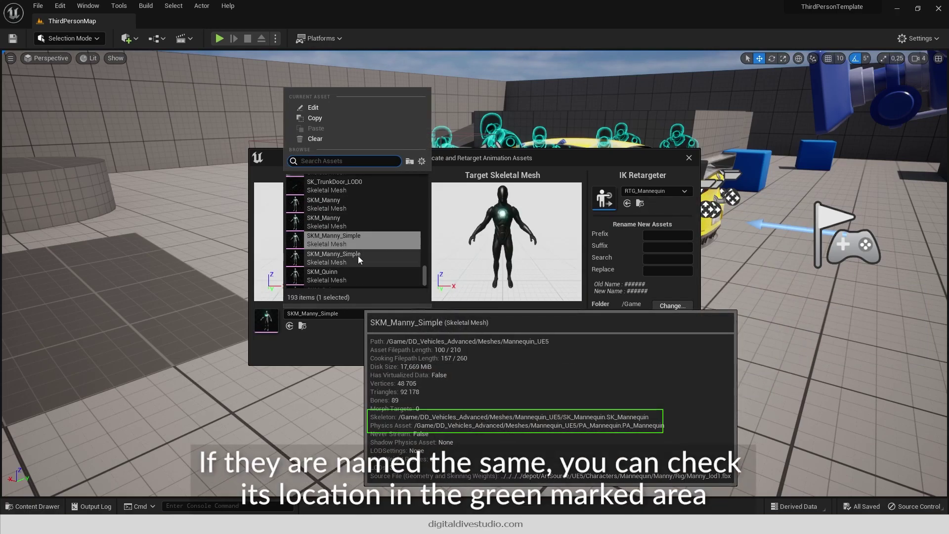
{"action": "left_click", "coordinate": [358, 256]}
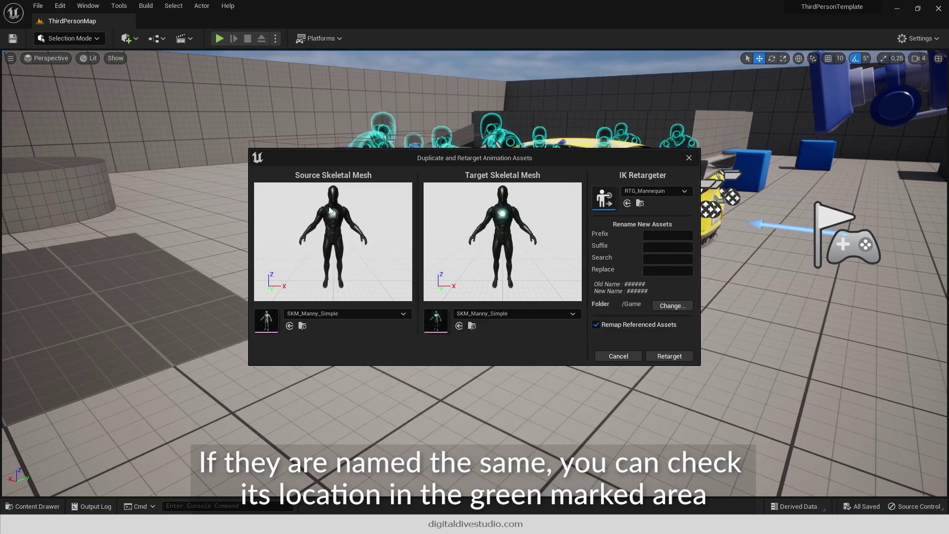
{"action": "left_click", "coordinate": [493, 314]}
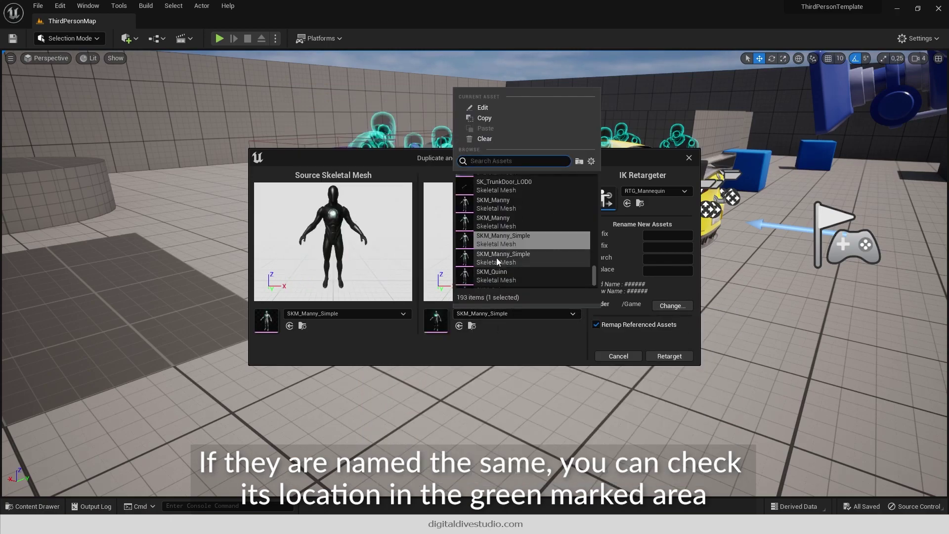
{"action": "mouse_move", "coordinate": [491, 244]}
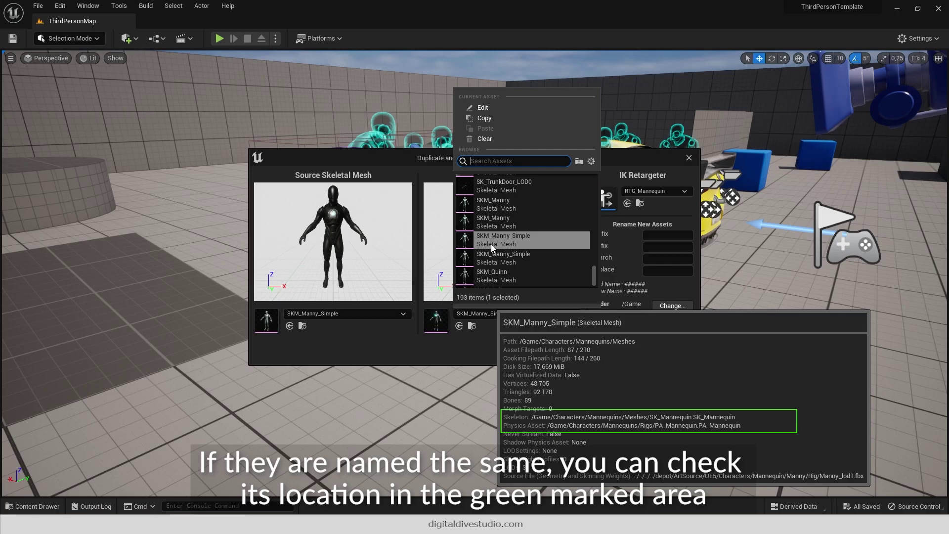
{"action": "left_click", "coordinate": [491, 244]}
{"action": "left_click", "coordinate": [681, 354]}
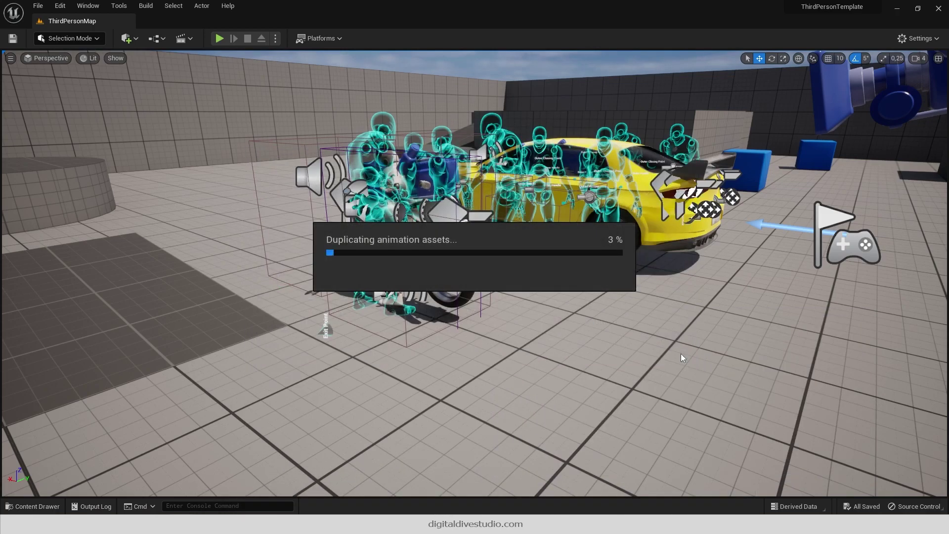
Move the retargeted assets, A_BikeWalkBack through Anim_StandingUp, from the Content root into MetaHumans > Anims and view that folder.
{"action": "left_click", "coordinate": [30, 506]}
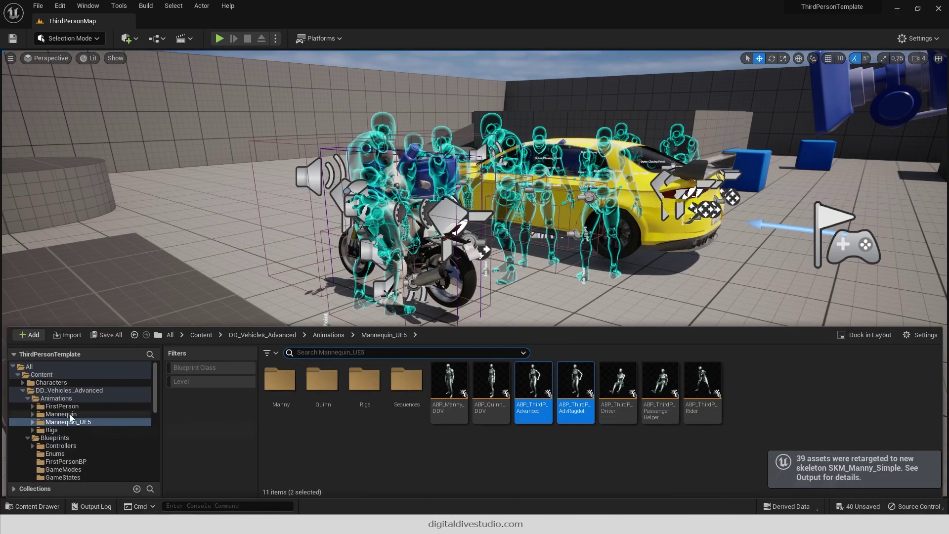
{"action": "left_click", "coordinate": [67, 376]}
{"action": "left_click", "coordinate": [550, 391]}
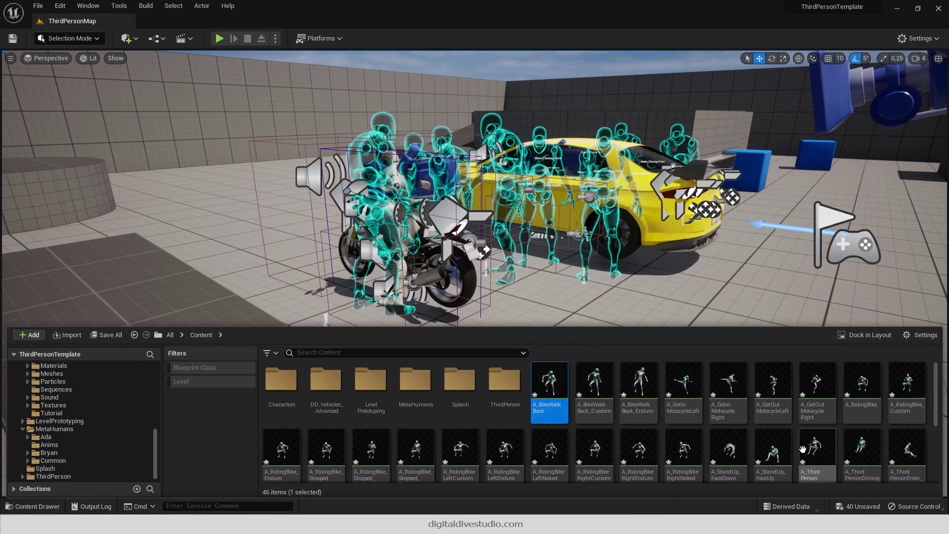
{"action": "scroll", "coordinate": [813, 444], "scroll_direction": "down", "scroll_amount": 4}
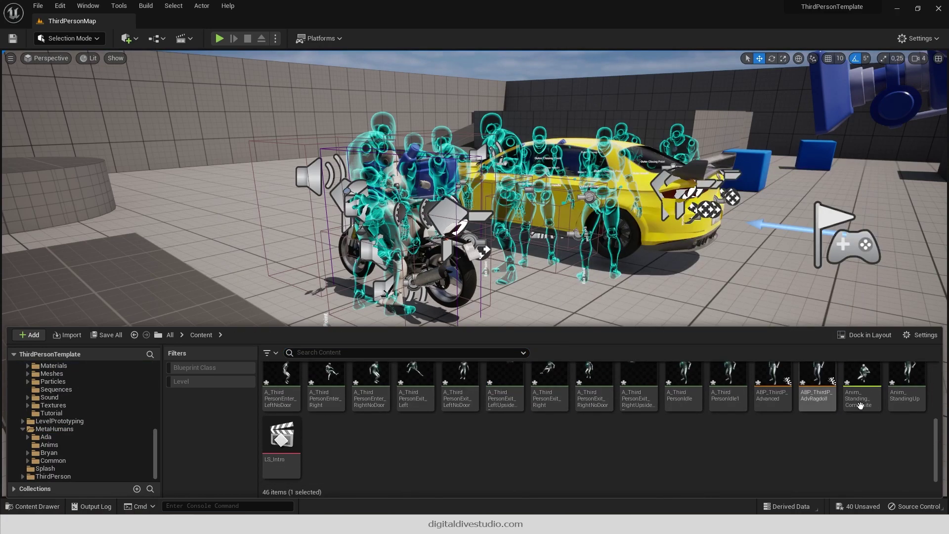
{"action": "left_click", "coordinate": [860, 405], "text": "shift"}
{"action": "left_click_drag", "start_coordinate": [282, 380], "coordinate": [53, 446]}
{"action": "left_click", "coordinate": [85, 463]}
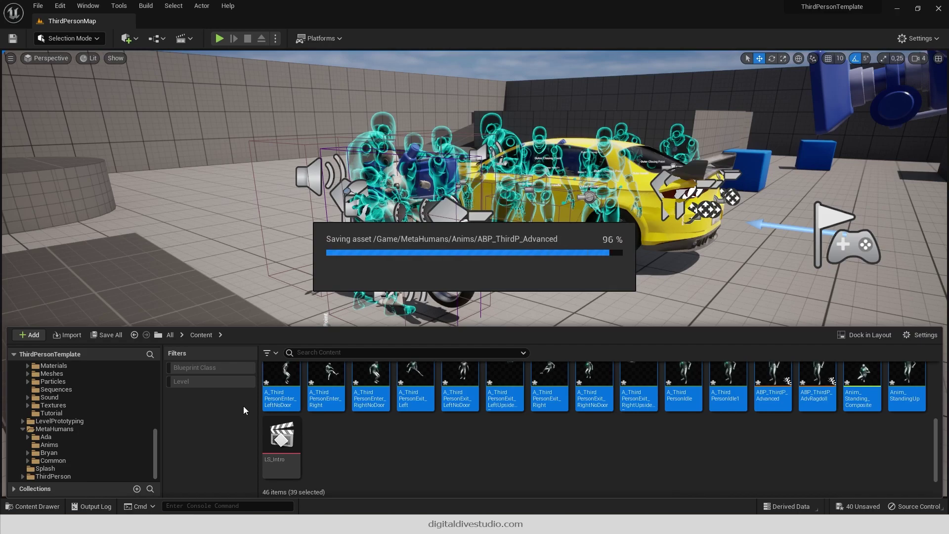
{"action": "left_click", "coordinate": [59, 445]}
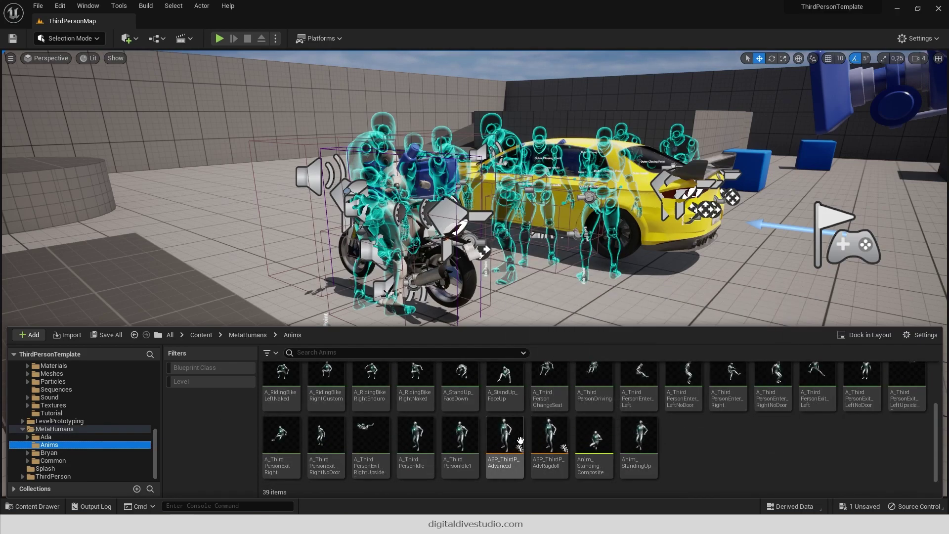
{"action": "scroll", "coordinate": [520, 440], "scroll_direction": "up", "scroll_amount": 3}
Open the ABP_Manny_DDV animation blueprint from DD_Vehicles_Advanced > Animations > Mannequin_UE5.
{"action": "scroll", "coordinate": [83, 407], "scroll_direction": "up", "scroll_amount": 5}
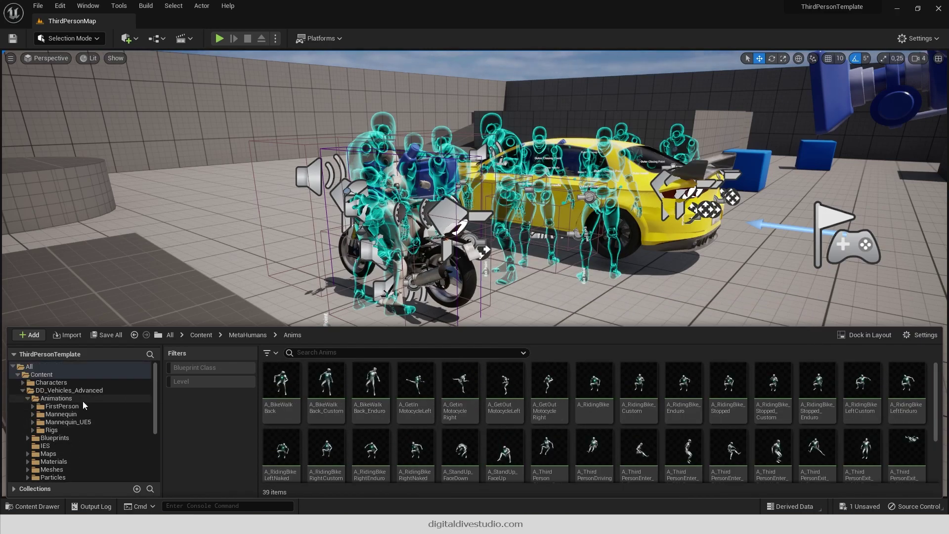
{"action": "left_click", "coordinate": [82, 402]}
{"action": "double_click", "coordinate": [365, 379]}
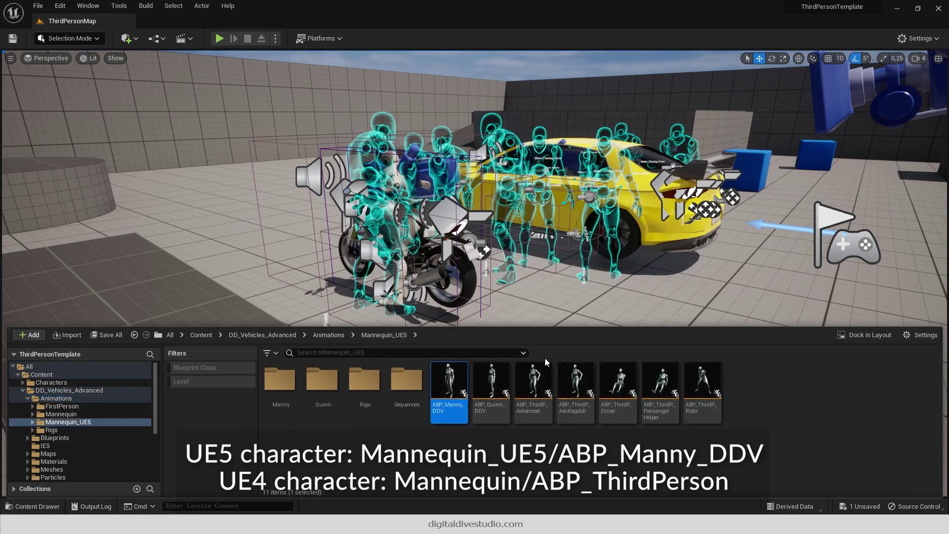
{"action": "double_click", "coordinate": [455, 408]}
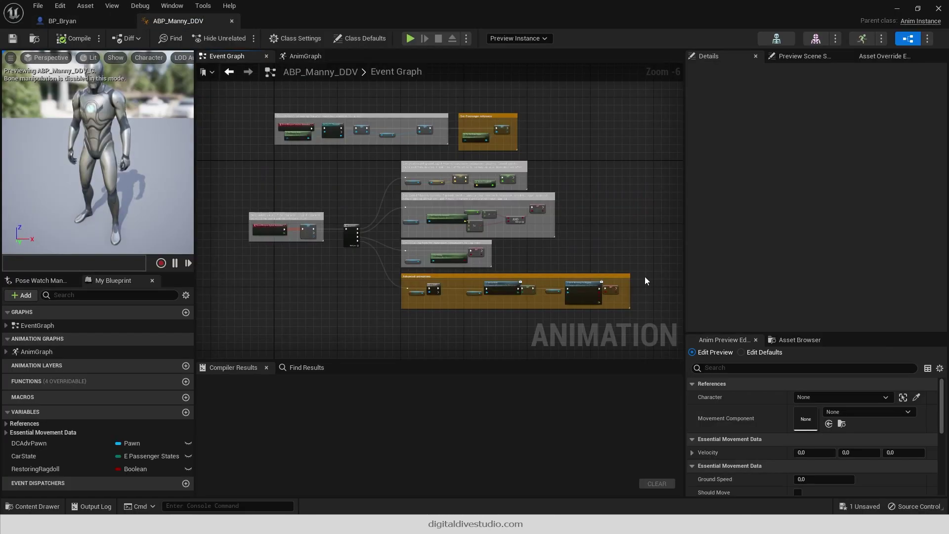
Copy the Enter/Exit and Ragdoll restoration blend groups from the AnimGraph of ABP_Manny_DDV.
{"action": "left_click", "coordinate": [296, 56]}
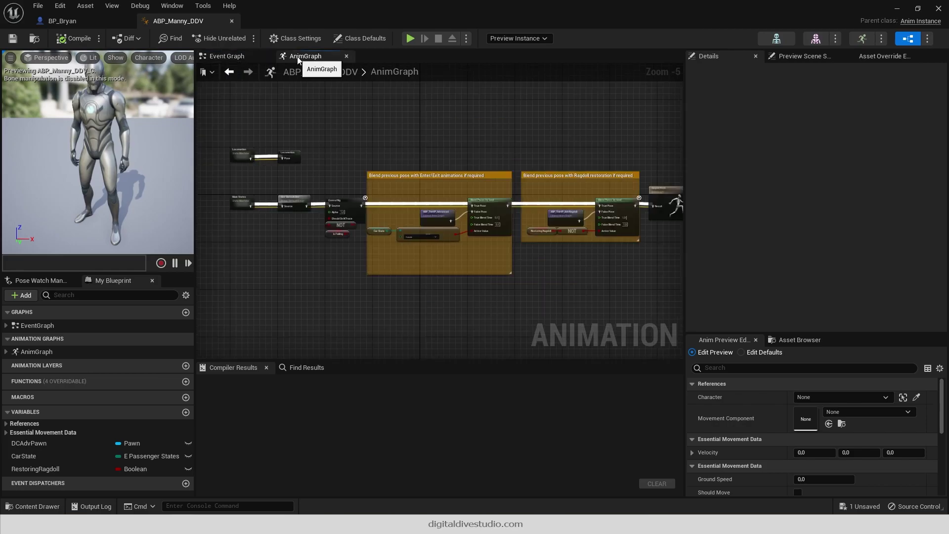
{"action": "left_click_drag", "start_coordinate": [372, 151], "coordinate": [633, 307]}
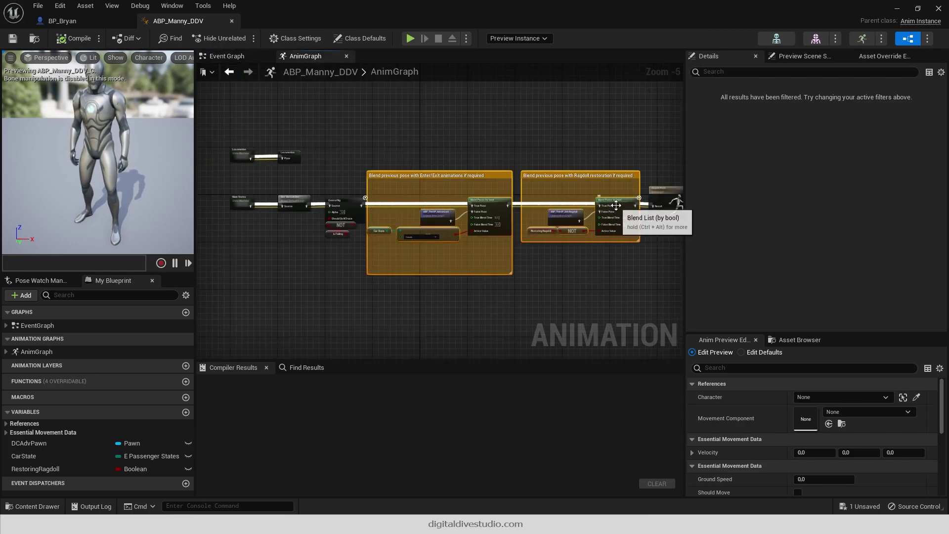
{"action": "right_click", "coordinate": [616, 202]}
{"action": "left_click", "coordinate": [646, 246]}
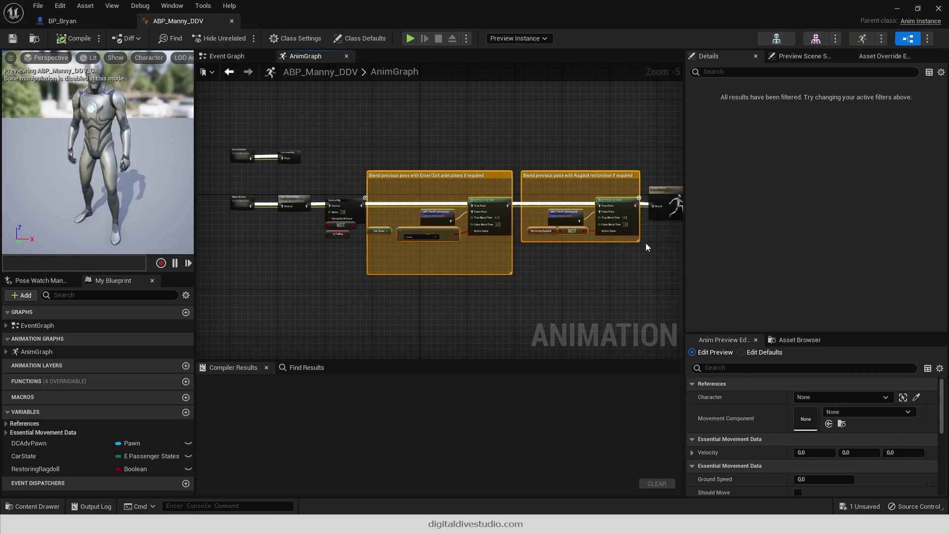
Open BP_Bryan from the MetaHumans > Bryan folder, locate its Anim Class asset and open the ABP_Manny animation blueprint.
{"action": "left_click", "coordinate": [32, 506]}
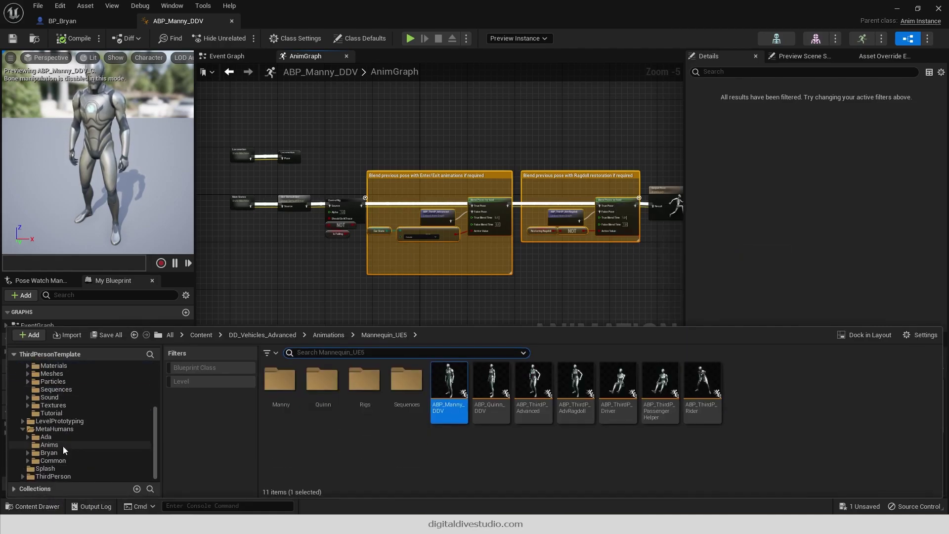
{"action": "left_click", "coordinate": [63, 452]}
{"action": "double_click", "coordinate": [659, 388]}
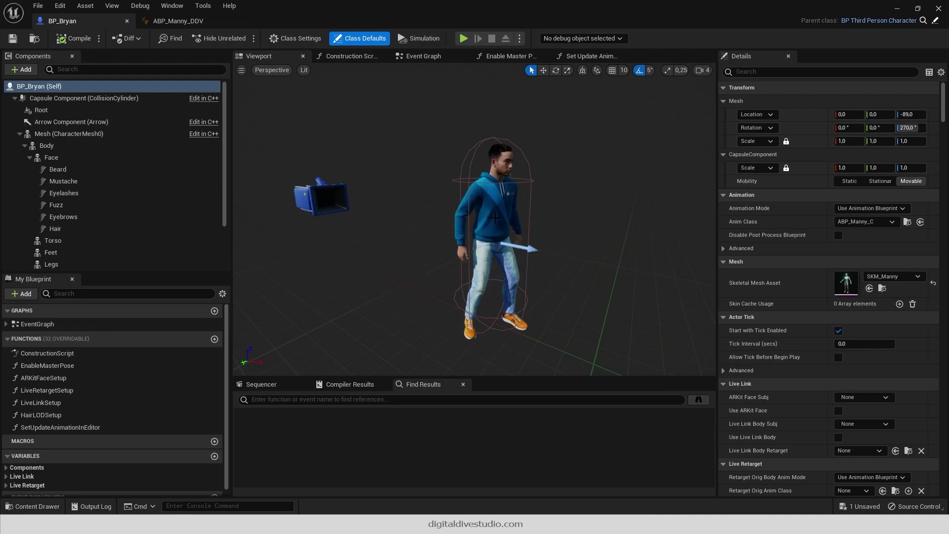
{"action": "left_click", "coordinate": [908, 222]}
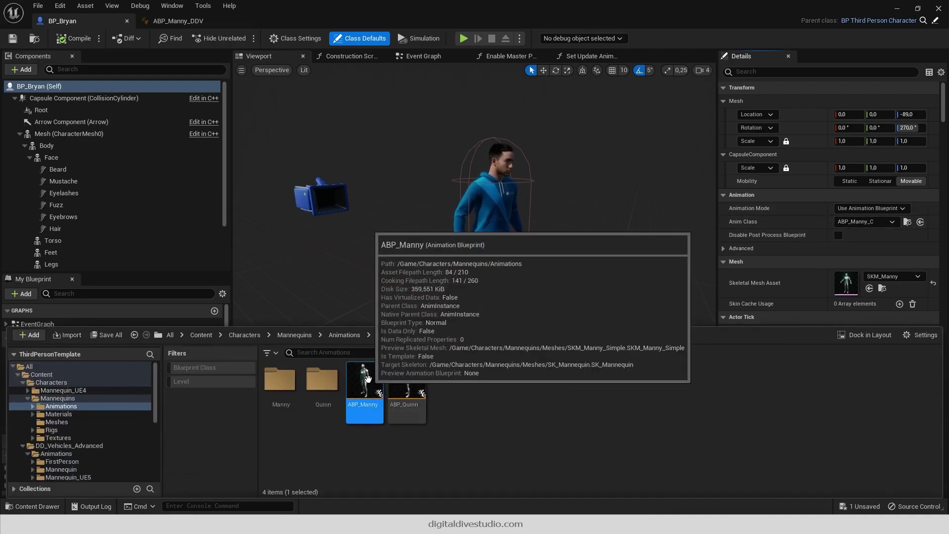
{"action": "double_click", "coordinate": [364, 381]}
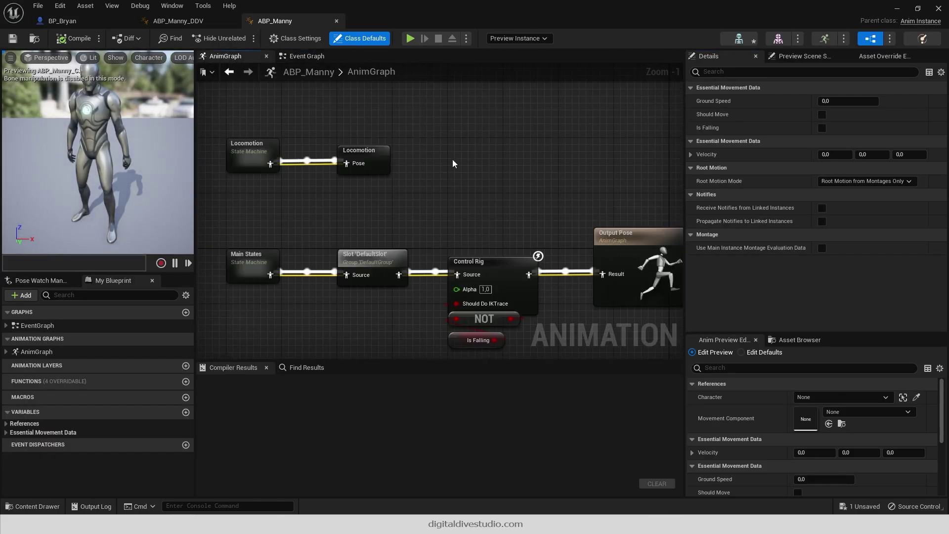
Paste the two copied blend groups into the ABP_Manny AnimGraph and place them below the Output Pose node.
{"action": "right_click_drag", "start_coordinate": [453, 164], "coordinate": [411, 137]}
{"action": "scroll", "coordinate": [410, 137], "scroll_direction": "down", "scroll_amount": 4}
{"action": "key", "text": "ctrl+v"}
{"action": "left_click_drag", "start_coordinate": [481, 225], "coordinate": [572, 231]}
{"action": "scroll", "coordinate": [517, 175], "scroll_direction": "up", "scroll_amount": 1}
{"action": "right_click_drag", "start_coordinate": [517, 175], "coordinate": [420, 154]}
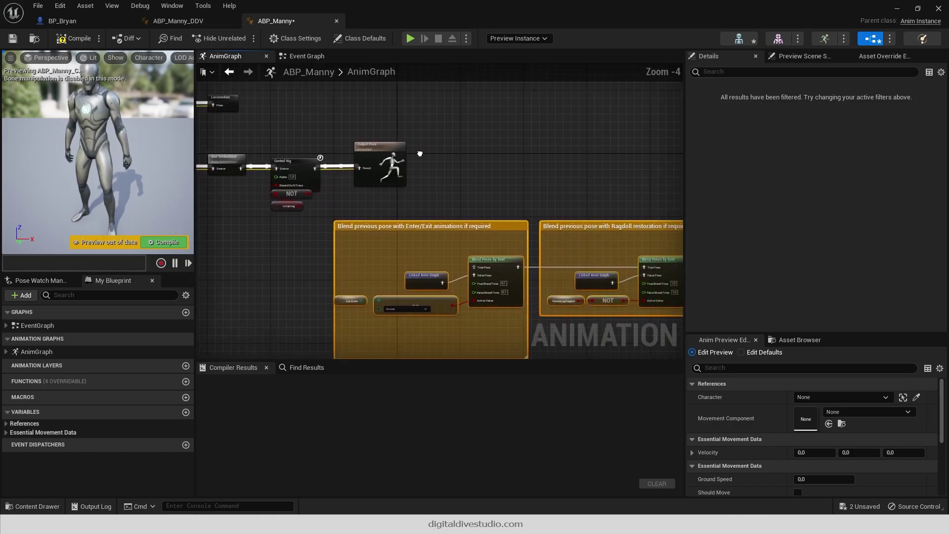
Wire the Control Rig pose through both Blend Poses by bool nodes to the Output Pose, arranging the groups between them.
{"action": "left_click_drag", "start_coordinate": [382, 157], "coordinate": [675, 160]}
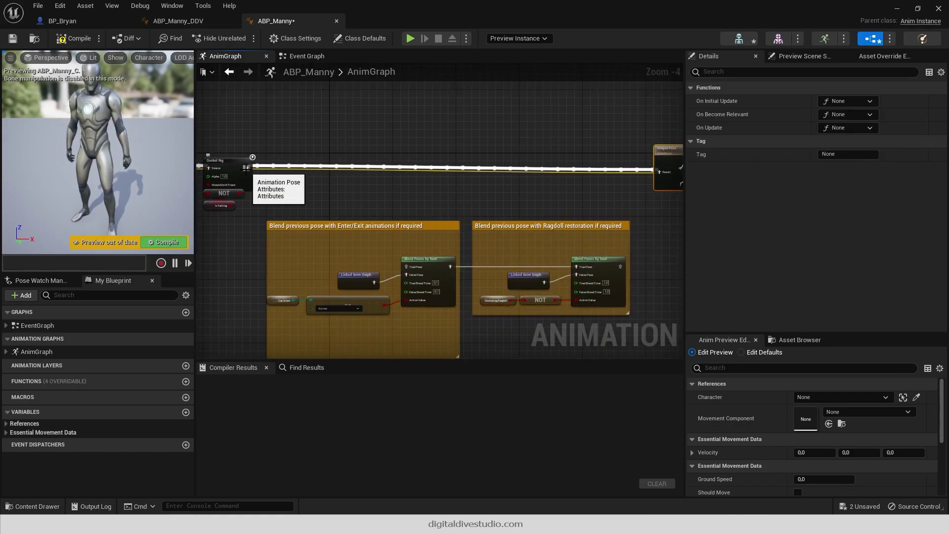
{"action": "left_click_drag", "start_coordinate": [246, 168], "coordinate": [406, 266]}
{"action": "left_click_drag", "start_coordinate": [628, 266], "coordinate": [659, 172]}
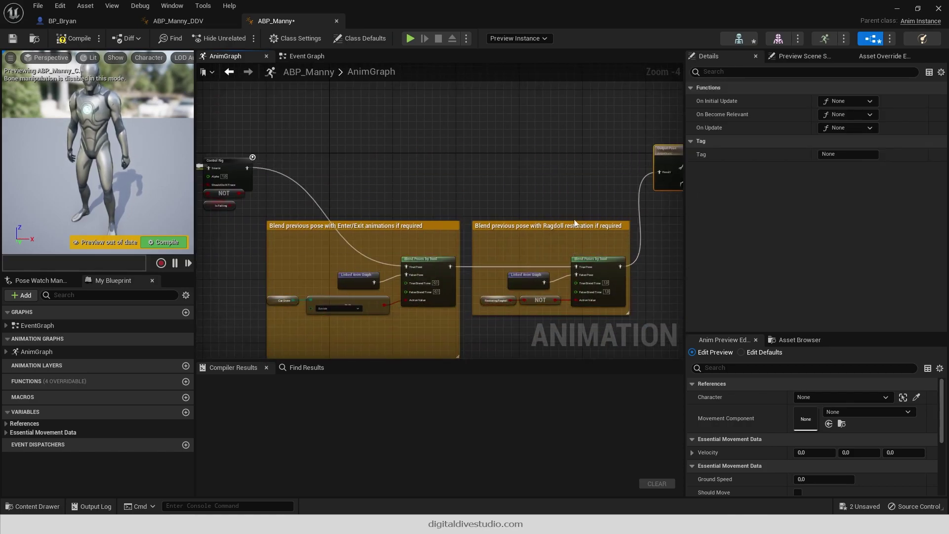
{"action": "left_click", "coordinate": [452, 227]}
{"action": "left_click", "coordinate": [538, 225], "text": "ctrl"}
{"action": "left_click_drag", "start_coordinate": [539, 224], "coordinate": [541, 129]}
Set the Linked Anim Graph instance class to ABP_ThirdP_Advanced in the Enter/Exit group and ABP_ThirdP_AdvRagdoll in the Ragdoll restoration group.
{"action": "scroll", "coordinate": [369, 183], "scroll_direction": "up", "scroll_amount": 4}
{"action": "right_click_drag", "start_coordinate": [370, 184], "coordinate": [432, 199]}
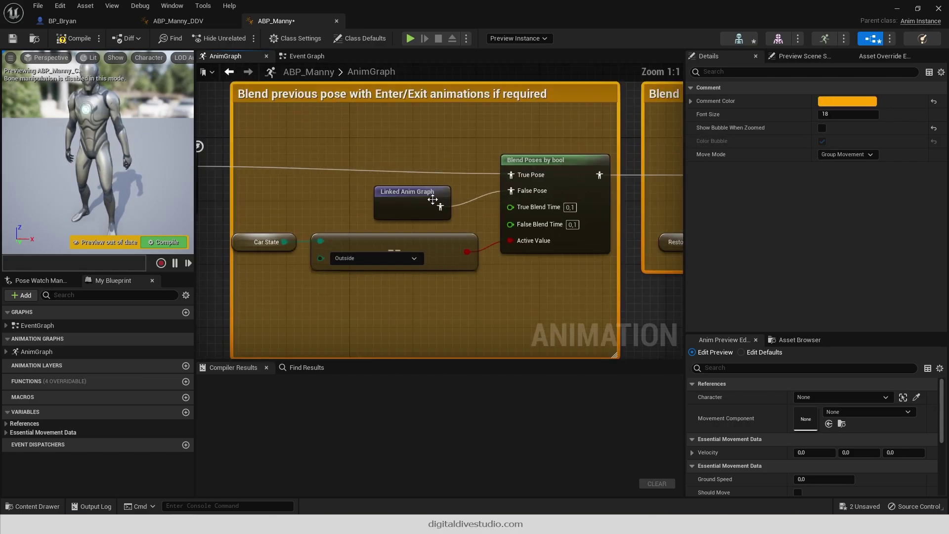
{"action": "left_click", "coordinate": [433, 199]}
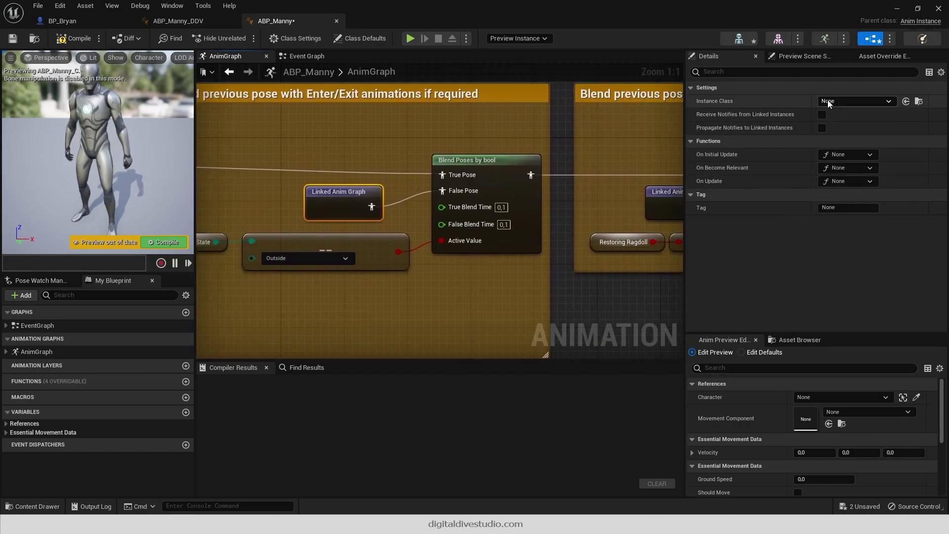
{"action": "left_click", "coordinate": [828, 101]}
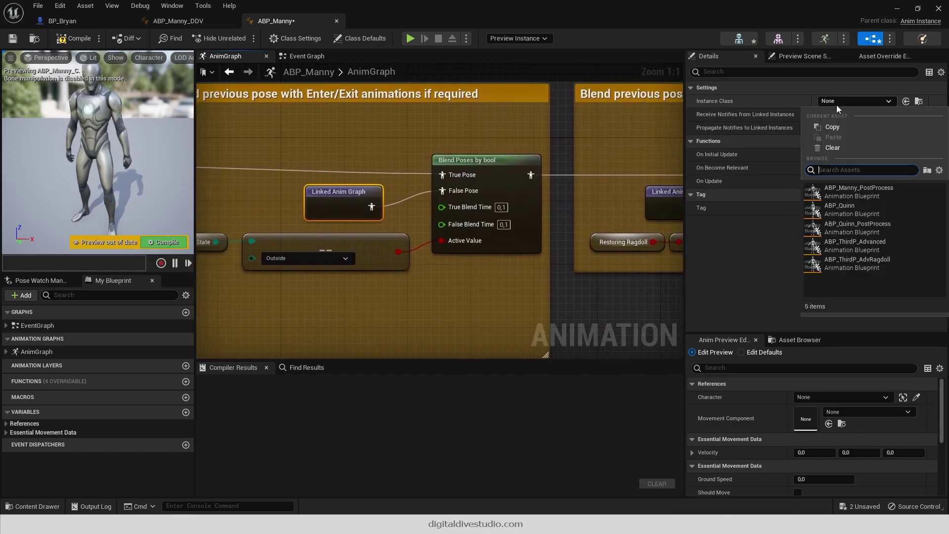
{"action": "left_click", "coordinate": [910, 247]}
{"action": "right_click_drag", "start_coordinate": [655, 199], "coordinate": [501, 196]}
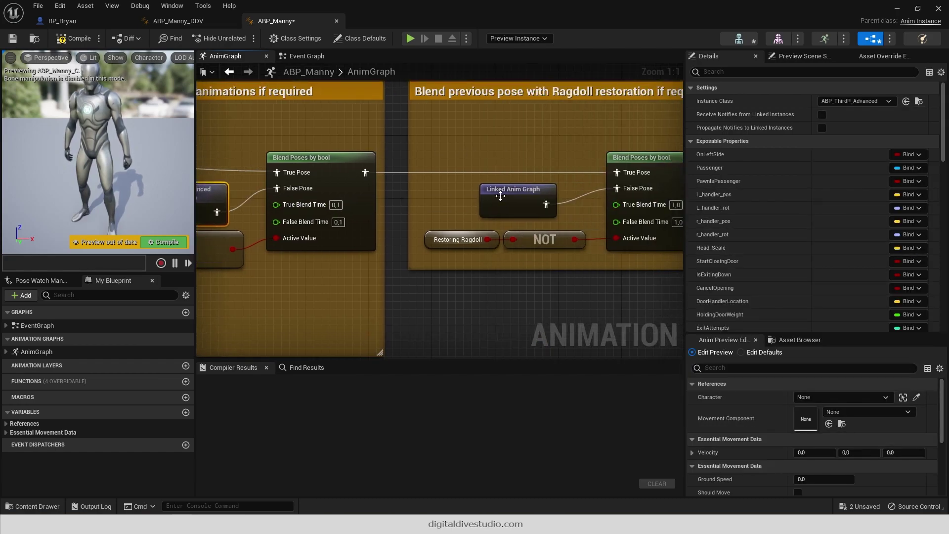
{"action": "left_click", "coordinate": [500, 196]}
{"action": "left_click", "coordinate": [847, 101]}
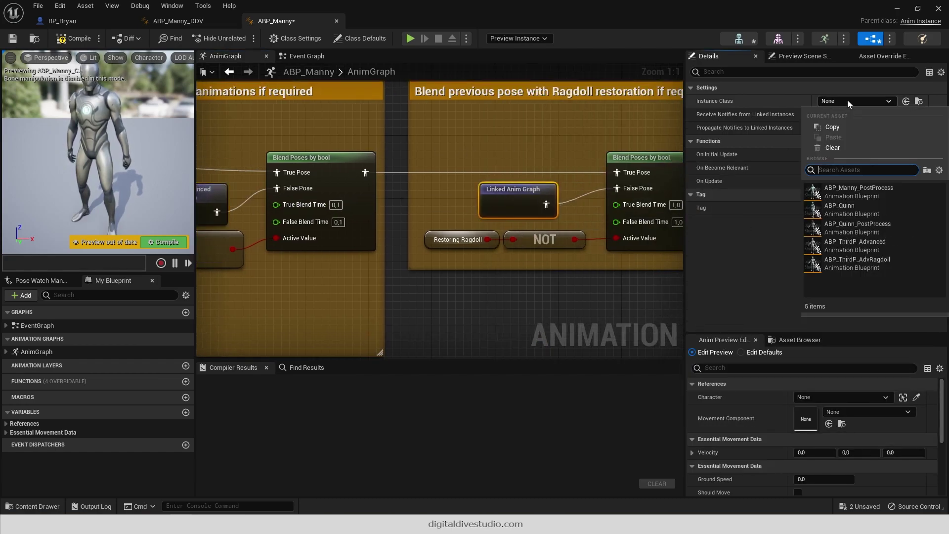
{"action": "left_click", "coordinate": [885, 262]}
Widen the graph area to show both blend groups and compile ABP_Manny.
{"action": "scroll", "coordinate": [627, 212], "scroll_direction": "down", "scroll_amount": 3}
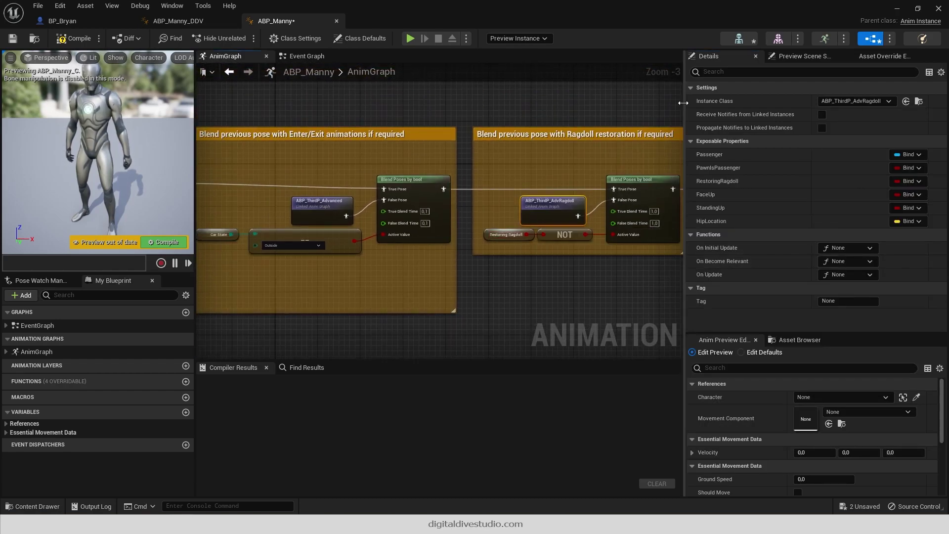
{"action": "left_click_drag", "start_coordinate": [683, 103], "coordinate": [767, 103]}
{"action": "right_click_drag", "start_coordinate": [578, 162], "coordinate": [640, 153]}
{"action": "left_click", "coordinate": [165, 242]}
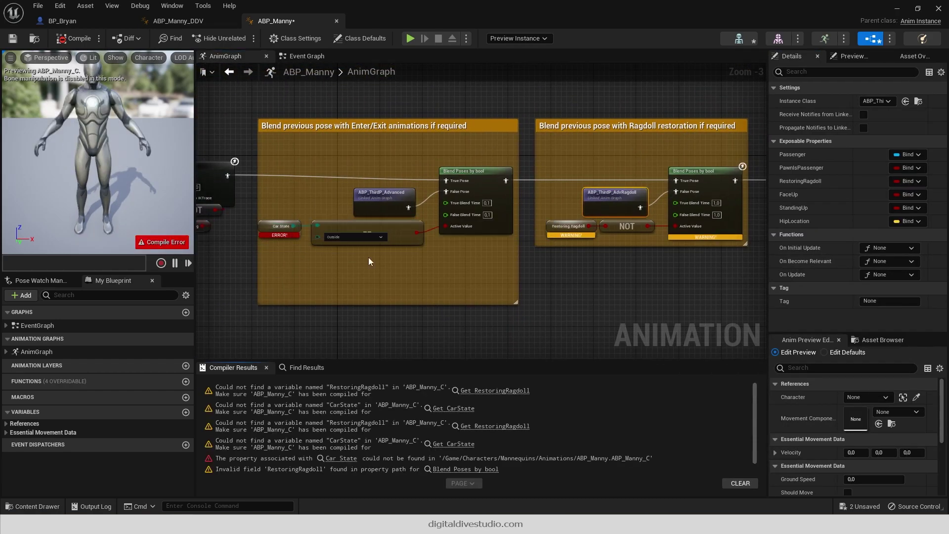
Create the missing CarState and RestoringRagdoll variables from their graph nodes and recompile ABP_Manny.
{"action": "scroll", "coordinate": [286, 206], "scroll_direction": "up", "scroll_amount": 3}
{"action": "right_click", "coordinate": [279, 235]}
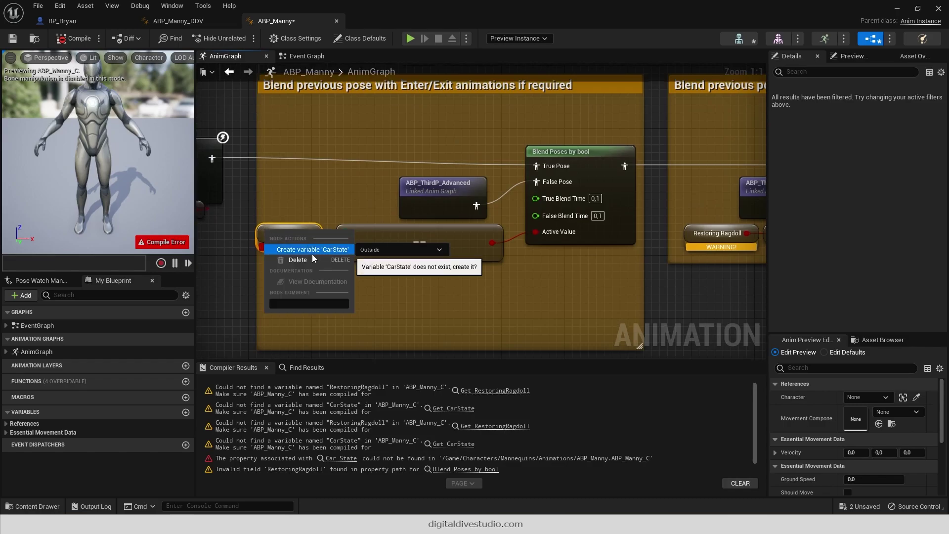
{"action": "left_click", "coordinate": [326, 249]}
{"action": "right_click", "coordinate": [691, 235]}
{"action": "left_click", "coordinate": [731, 254]}
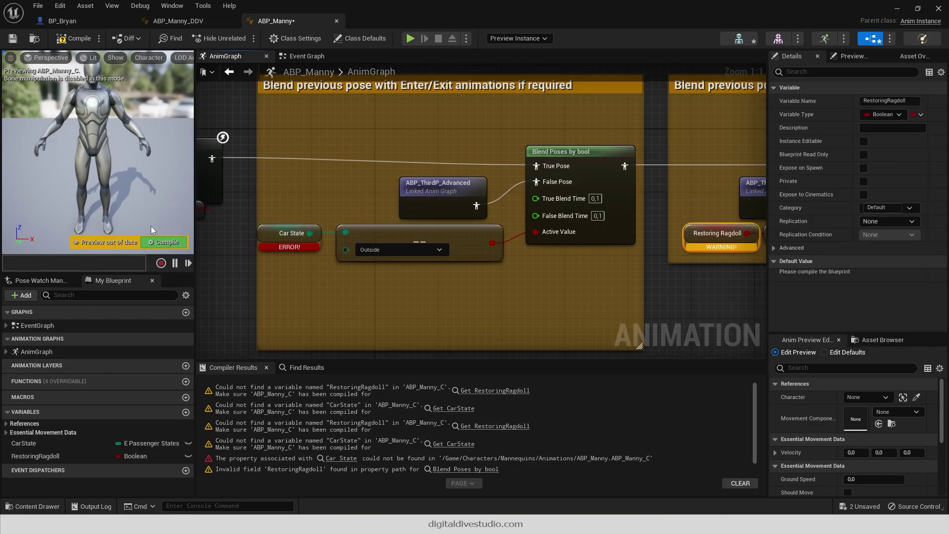
{"action": "left_click", "coordinate": [164, 242]}
{"action": "scroll", "coordinate": [523, 252], "scroll_direction": "down", "scroll_amount": 3}
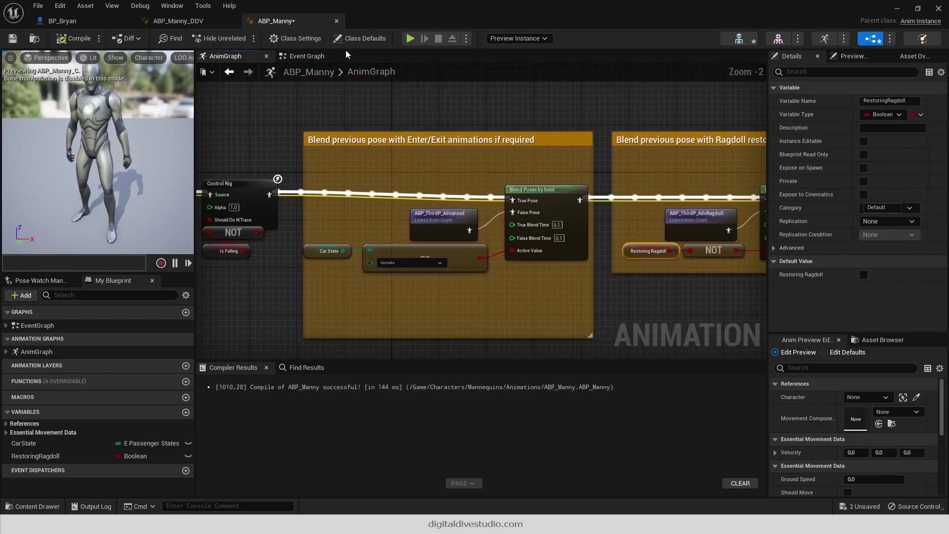
Copy the passenger reference and Advanced animations groups from the Event Graph of ABP_Manny_DDV.
{"action": "left_click", "coordinate": [173, 22]}
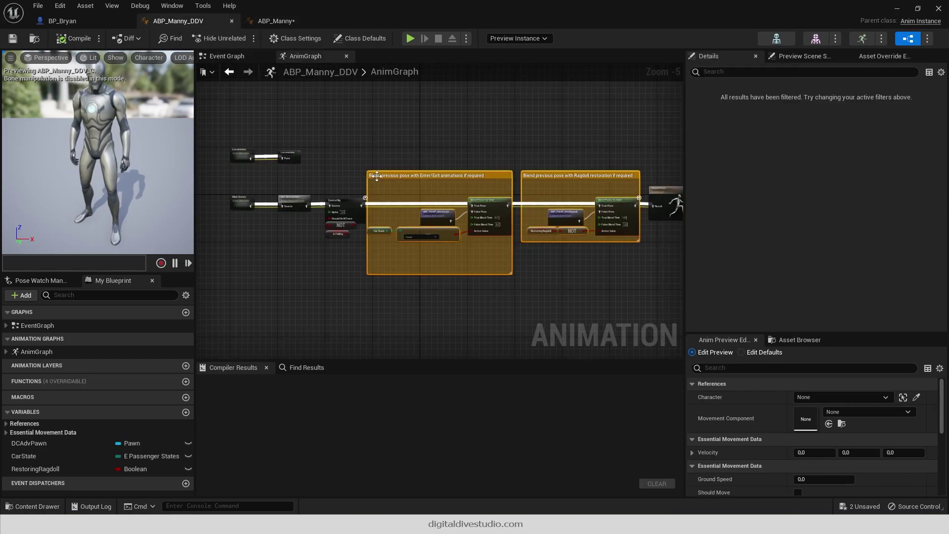
{"action": "left_click", "coordinate": [227, 57]}
{"action": "scroll", "coordinate": [563, 98], "scroll_direction": "down", "scroll_amount": 1}
{"action": "left_click_drag", "start_coordinate": [330, 332], "coordinate": [603, 282]}
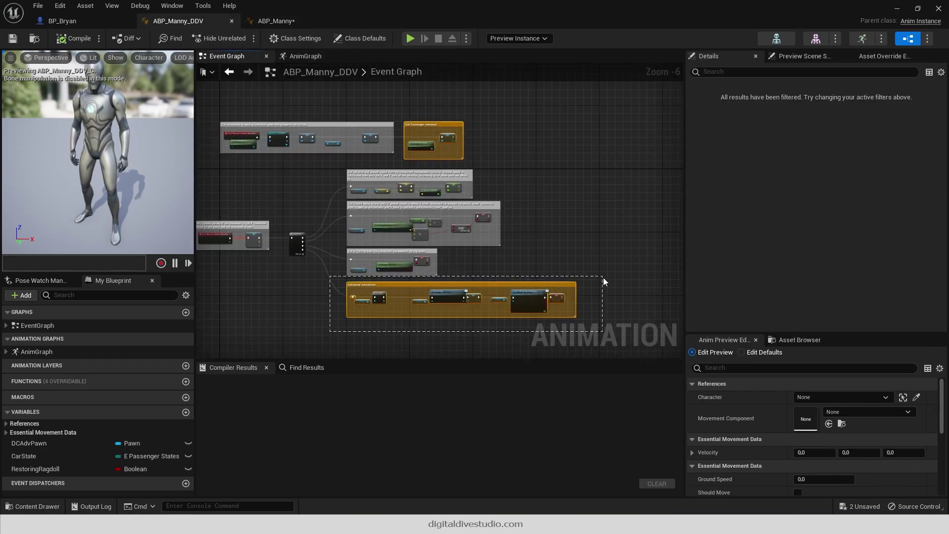
{"action": "right_click", "coordinate": [529, 298]}
{"action": "left_click", "coordinate": [583, 99]}
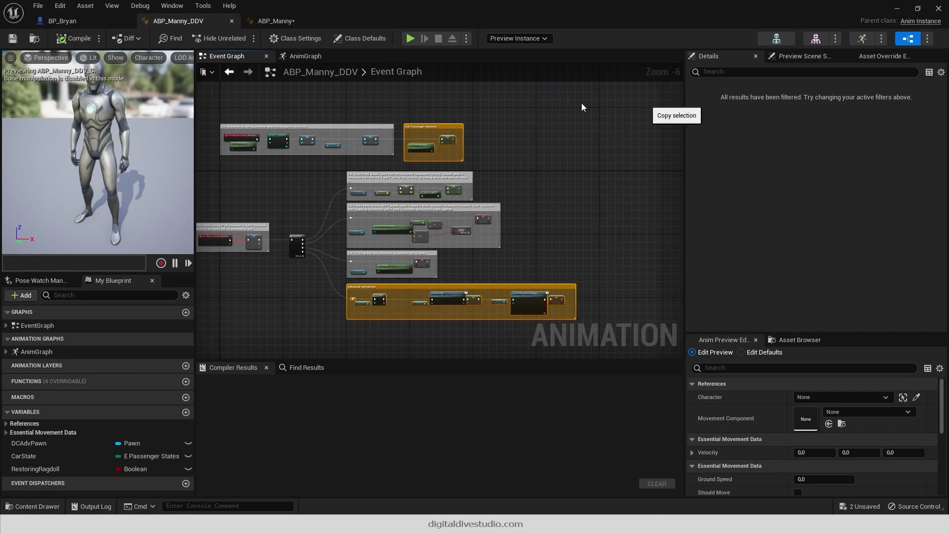
Paste the copied groups into ABP_Manny's Event Graph and place them beside the initialization group and below the Is Falling group.
{"action": "left_click", "coordinate": [276, 21]}
{"action": "left_click", "coordinate": [310, 57]}
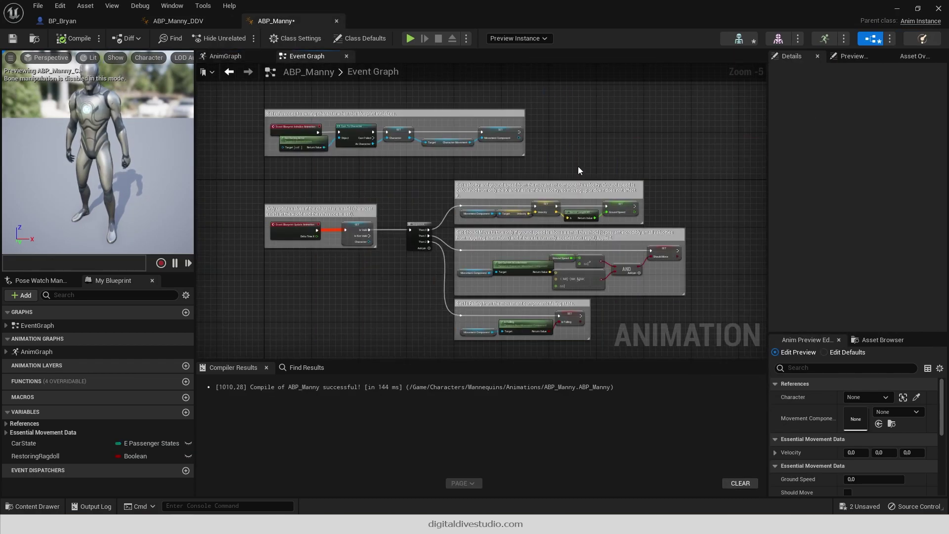
{"action": "scroll", "coordinate": [577, 166], "scroll_direction": "down", "scroll_amount": 2}
{"action": "key", "text": "ctrl+v"}
{"action": "left_click_drag", "start_coordinate": [546, 179], "coordinate": [377, 268]}
Wire the Movement Component Set node to the DCAdvPawn Set node, and a new Sequence output to the Advanced animations group.
{"action": "scroll", "coordinate": [326, 144], "scroll_direction": "up", "scroll_amount": 7}
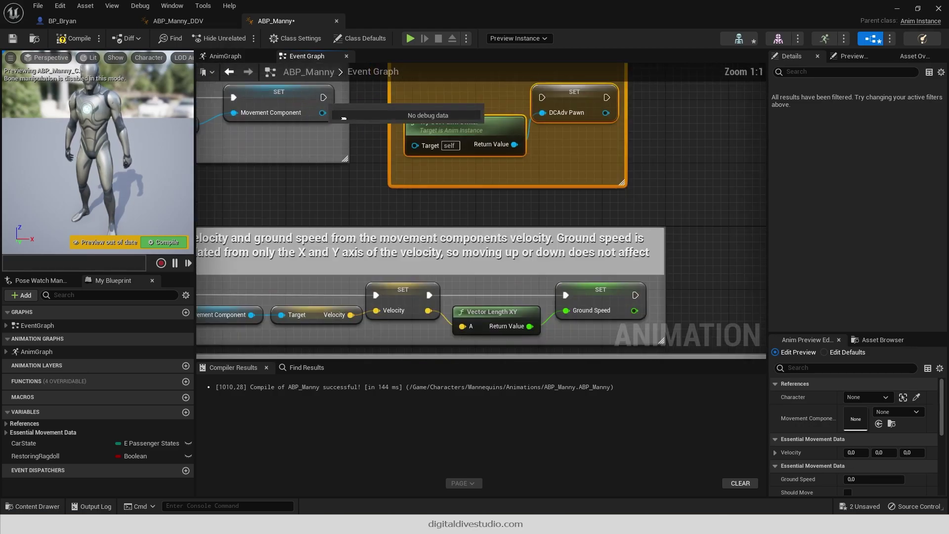
{"action": "left_click_drag", "start_coordinate": [321, 98], "coordinate": [545, 99]}
{"action": "scroll", "coordinate": [538, 96], "scroll_direction": "down", "scroll_amount": 7}
{"action": "scroll", "coordinate": [452, 154], "scroll_direction": "up", "scroll_amount": 2}
{"action": "scroll", "coordinate": [452, 153], "scroll_direction": "up", "scroll_amount": 2}
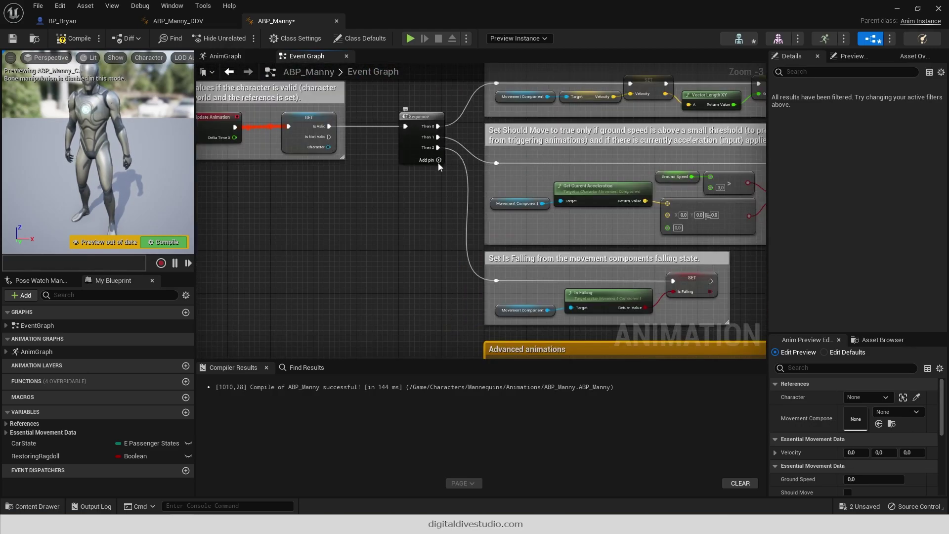
{"action": "left_click", "coordinate": [438, 162]}
{"action": "left_click_drag", "start_coordinate": [438, 159], "coordinate": [499, 312]}
{"action": "scroll", "coordinate": [474, 321], "scroll_direction": "up", "scroll_amount": 3}
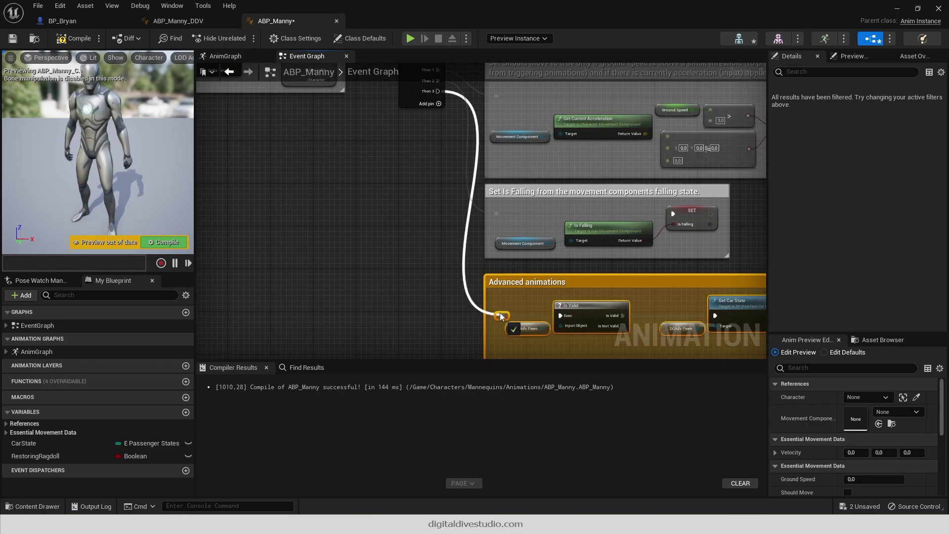
{"action": "scroll", "coordinate": [518, 283], "scroll_direction": "down", "scroll_amount": 3}
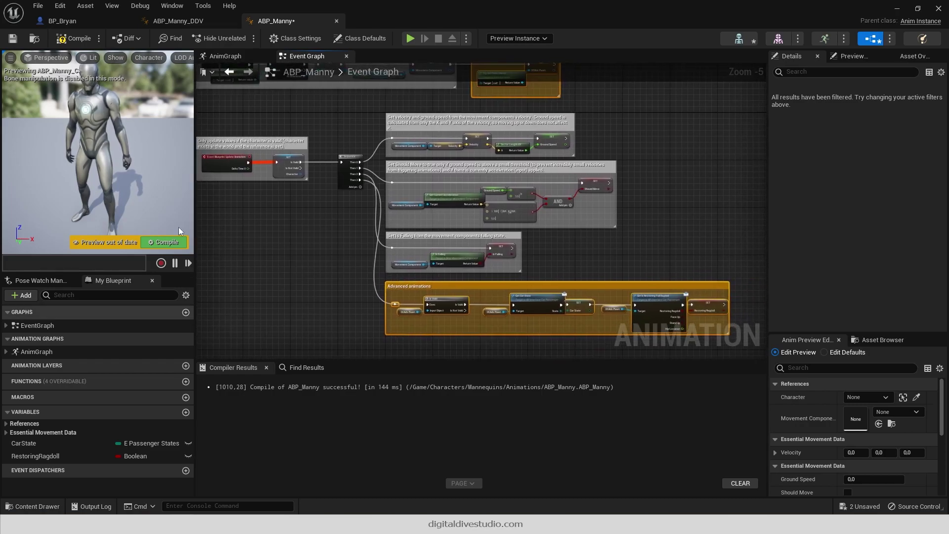
Compile ABP_Manny, create the missing DCAdvPawn variable from its graph node, and recompile.
{"action": "left_click", "coordinate": [73, 38]}
{"action": "scroll", "coordinate": [394, 331], "scroll_direction": "up", "scroll_amount": 5}
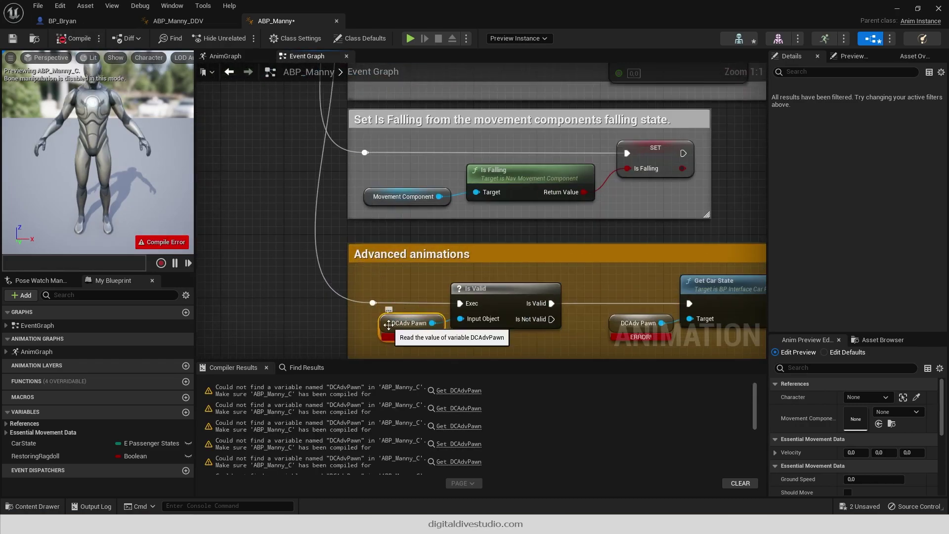
{"action": "right_click", "coordinate": [429, 336]}
{"action": "left_click", "coordinate": [445, 351]}
{"action": "left_click", "coordinate": [167, 242]}
{"action": "scroll", "coordinate": [537, 230], "scroll_direction": "down", "scroll_amount": 6}
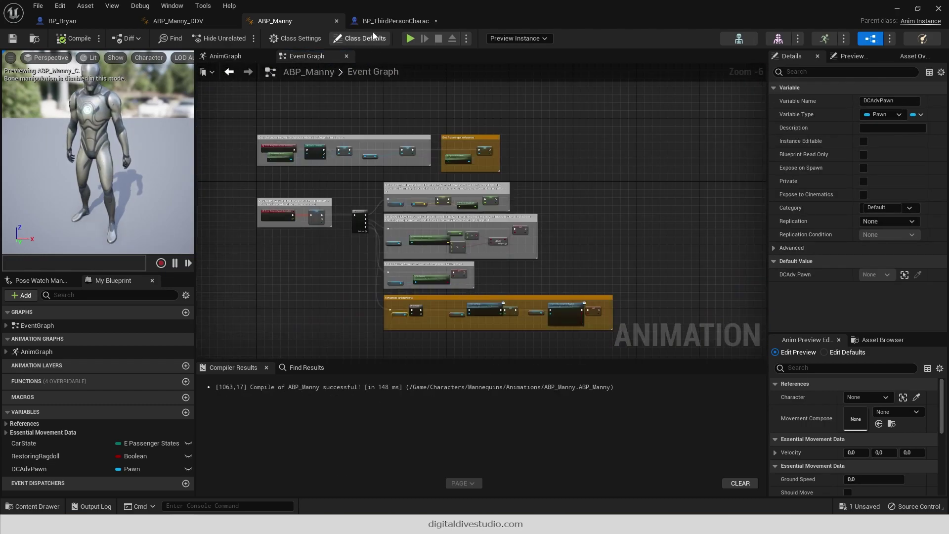
Enable receiving notifies from and propagating notifies to linked instances in ABP_Manny's class defaults, and compile.
{"action": "left_click", "coordinate": [373, 37]}
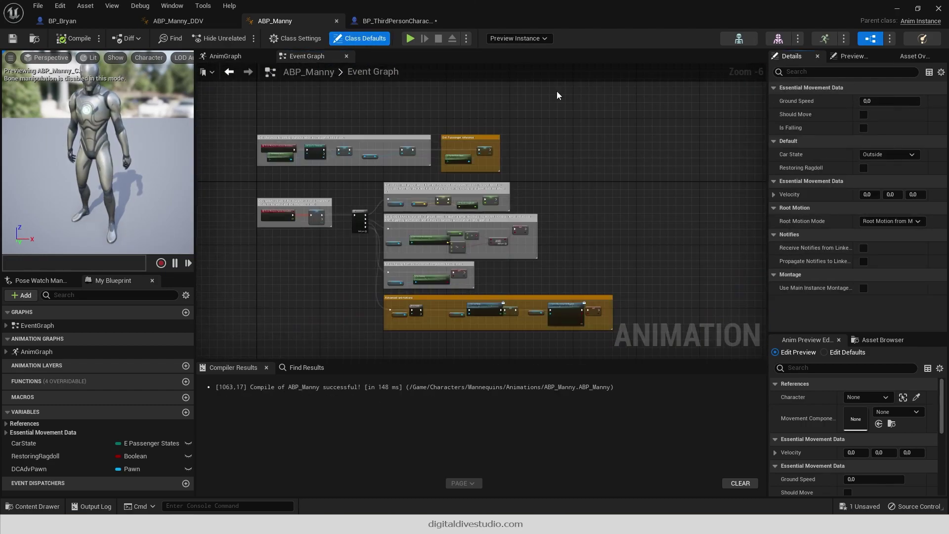
{"action": "left_click", "coordinate": [865, 250]}
{"action": "left_click", "coordinate": [865, 262]}
{"action": "left_click", "coordinate": [175, 243]}
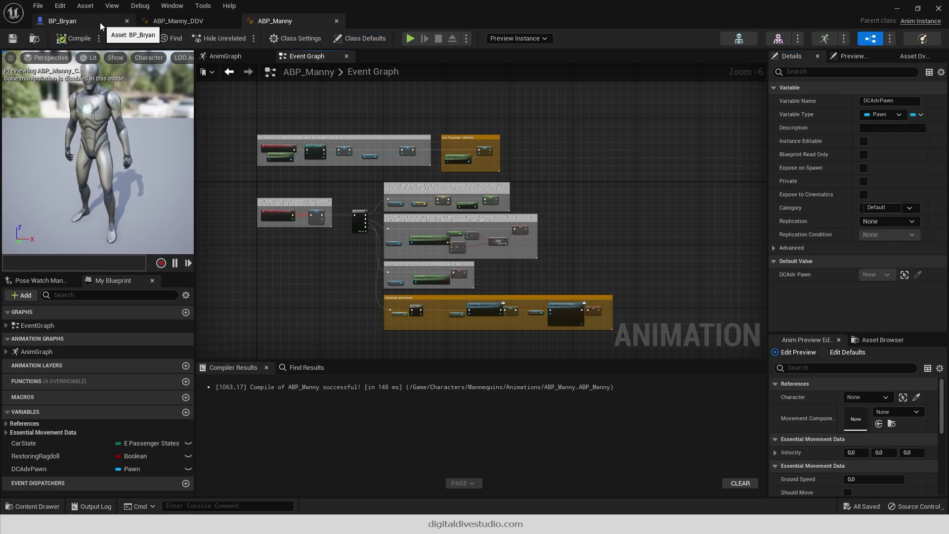
Open BP_ThirdPersonCharacter, the parent class of BP_Bryan, and view its character in the viewport.
{"action": "left_click", "coordinate": [99, 21]}
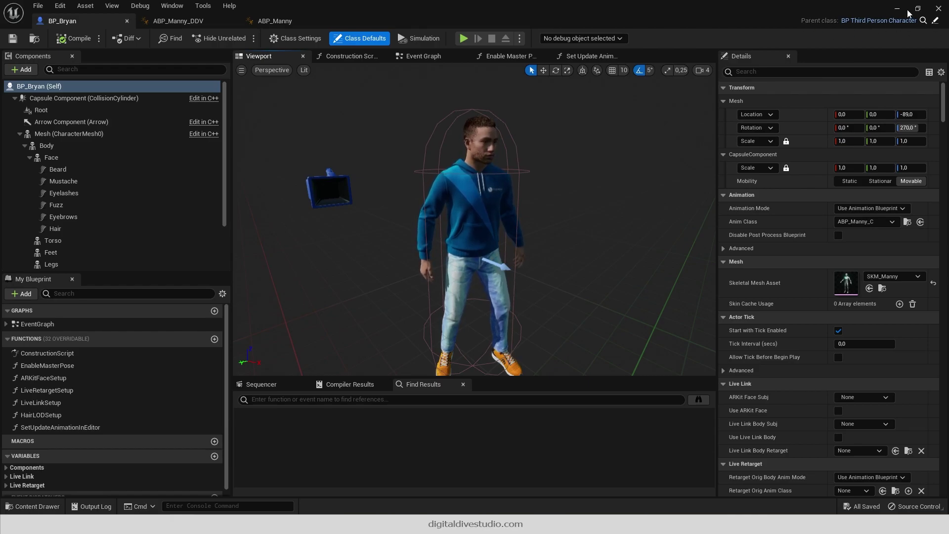
{"action": "left_click", "coordinate": [935, 22]}
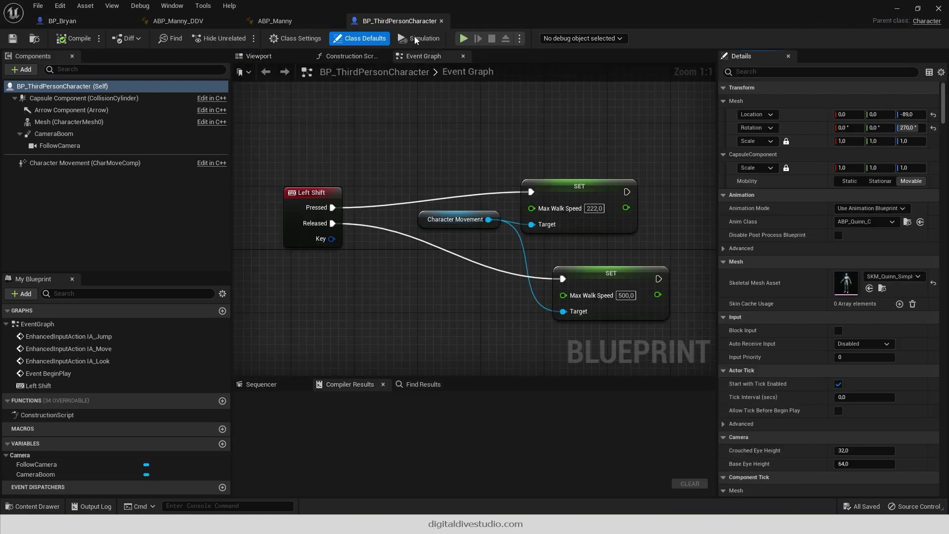
{"action": "left_click", "coordinate": [261, 59]}
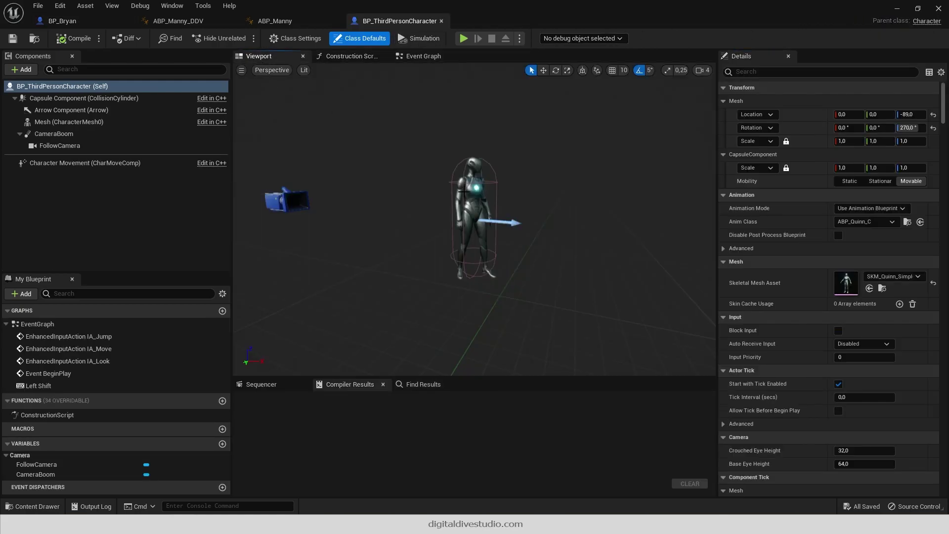
{"action": "scroll", "coordinate": [464, 192], "scroll_direction": "up", "scroll_amount": 5}
{"action": "scroll", "coordinate": [464, 192], "scroll_direction": "down", "scroll_amount": 4}
{"action": "right_click_drag", "start_coordinate": [463, 192], "coordinate": [418, 179]}
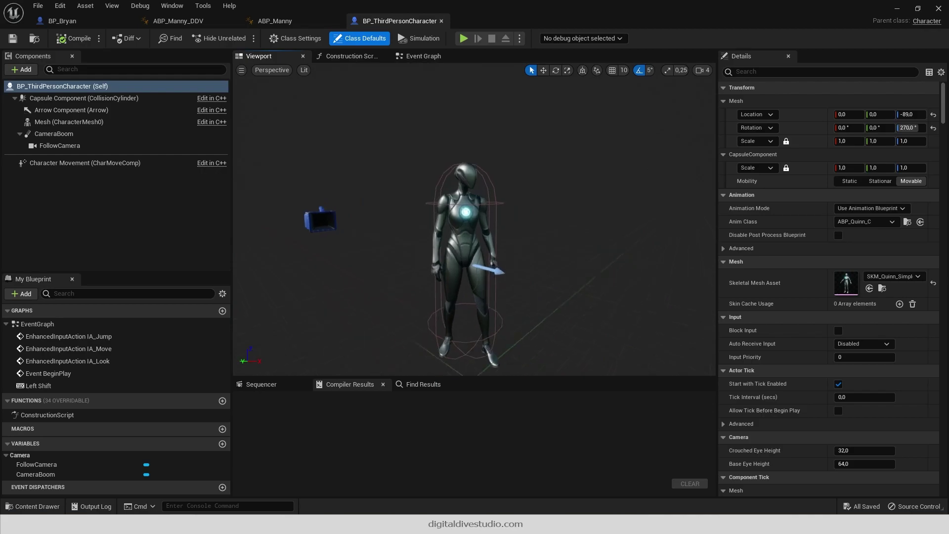
{"action": "scroll", "coordinate": [478, 164], "scroll_direction": "up", "scroll_amount": 3}
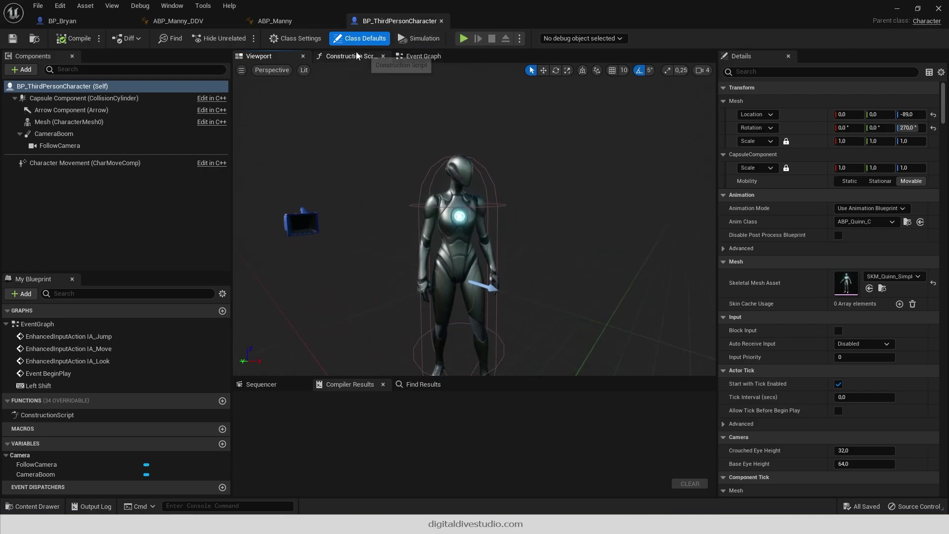
Reparent BP_ThirdPersonCharacter to BP_DCAdv_ThirdPChar in its class settings.
{"action": "left_click", "coordinate": [296, 38]}
{"action": "left_click", "coordinate": [865, 101]}
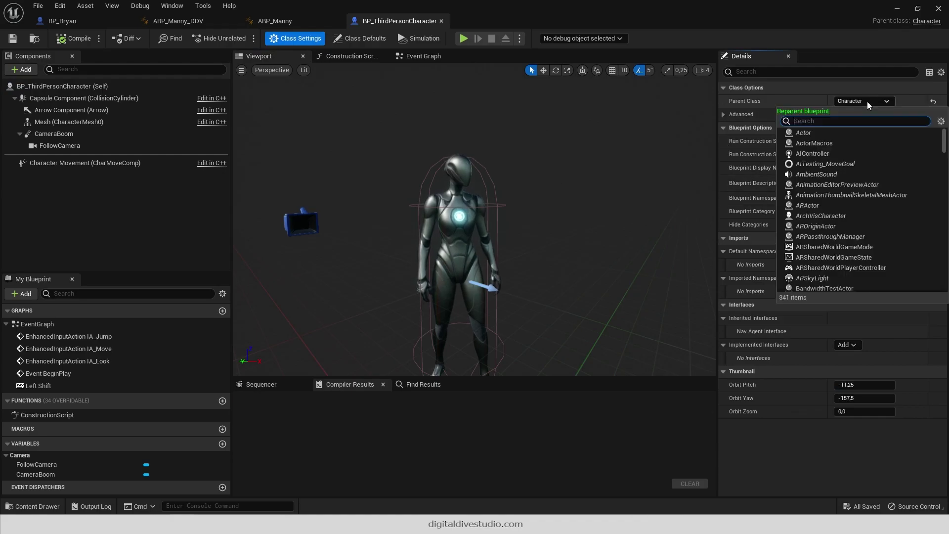
{"action": "type", "text": "dc"}
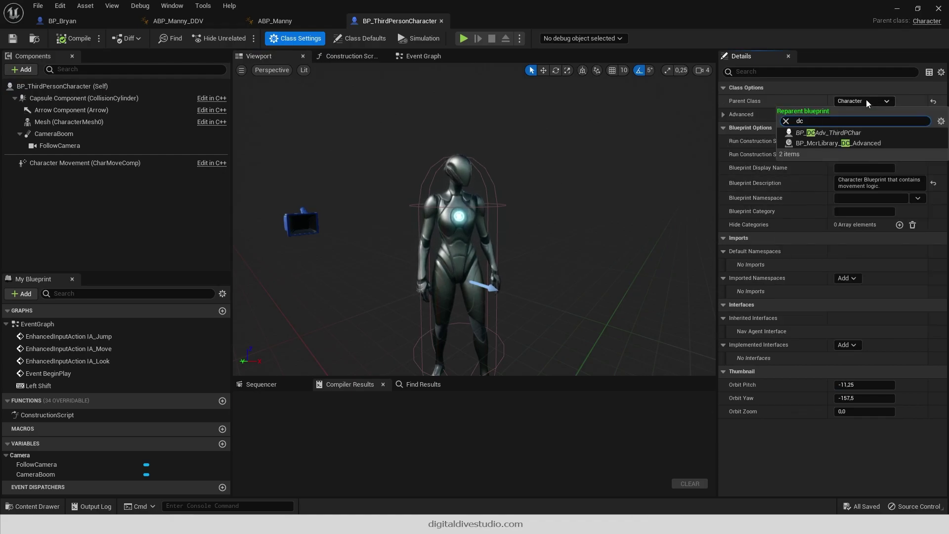
{"action": "left_click", "coordinate": [835, 133]}
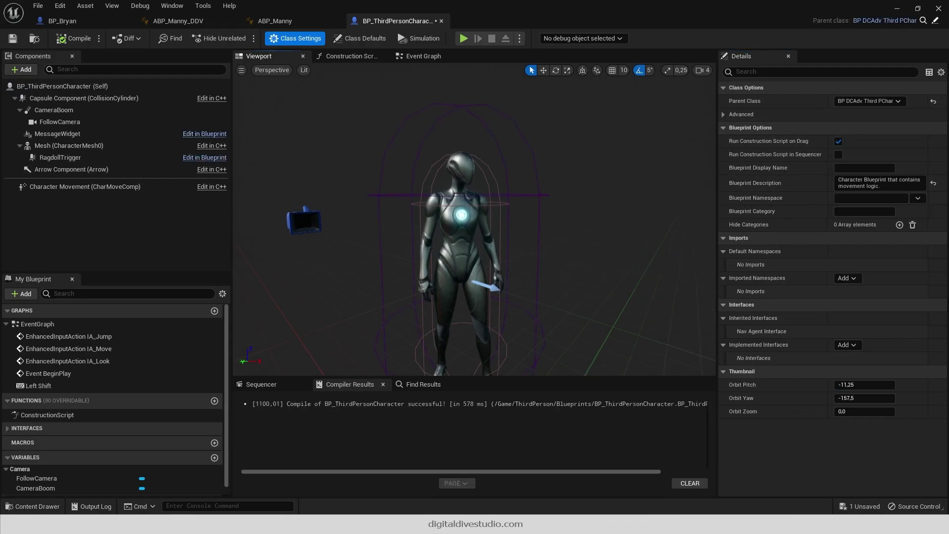
Insert a parent BeginPlay call between Event BeginPlay and Cast To PlayerController in the Event Graph, and compile BP_ThirdPersonCharacter.
{"action": "left_click", "coordinate": [423, 56]}
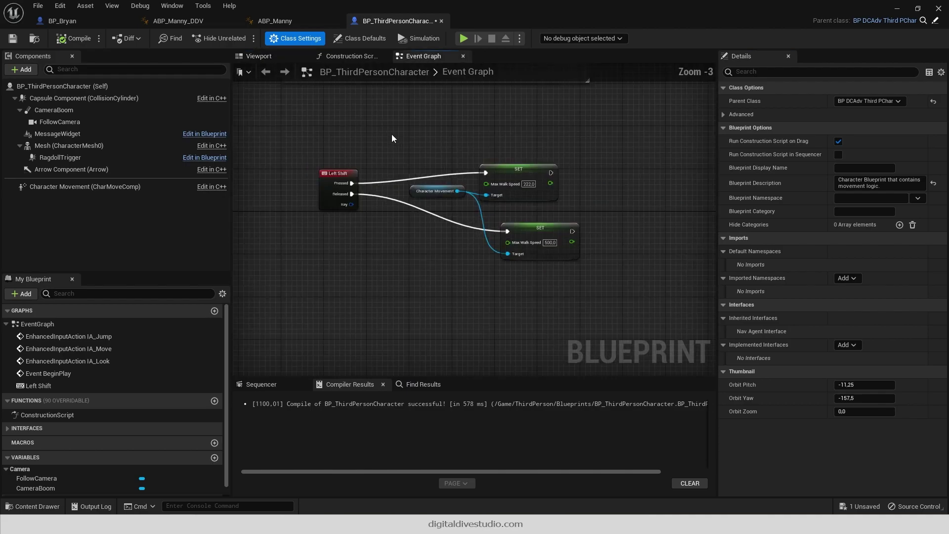
{"action": "scroll", "coordinate": [390, 217], "scroll_direction": "up", "scroll_amount": 3}
{"action": "scroll", "coordinate": [392, 237], "scroll_direction": "up", "scroll_amount": 2}
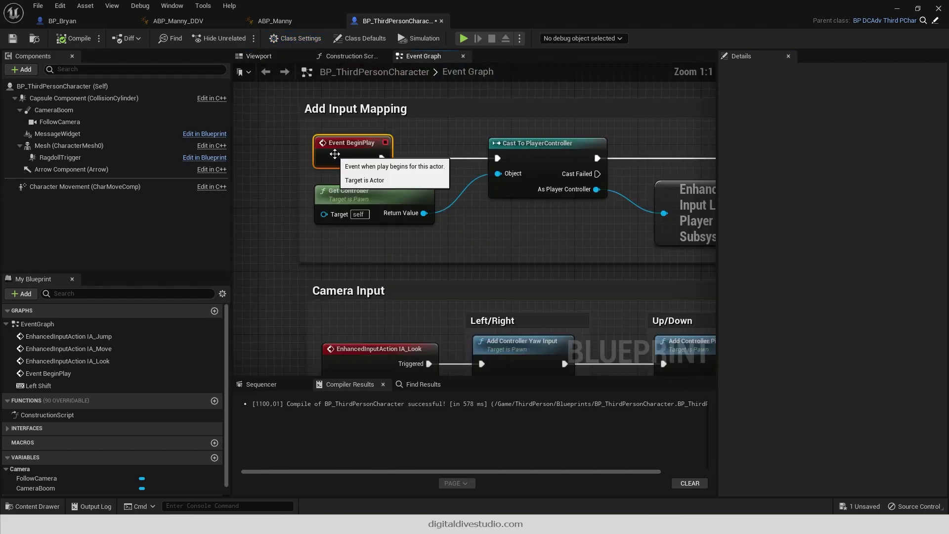
{"action": "right_click", "coordinate": [391, 157]}
{"action": "left_click", "coordinate": [440, 243]}
{"action": "left_click_drag", "start_coordinate": [362, 188], "coordinate": [449, 147]}
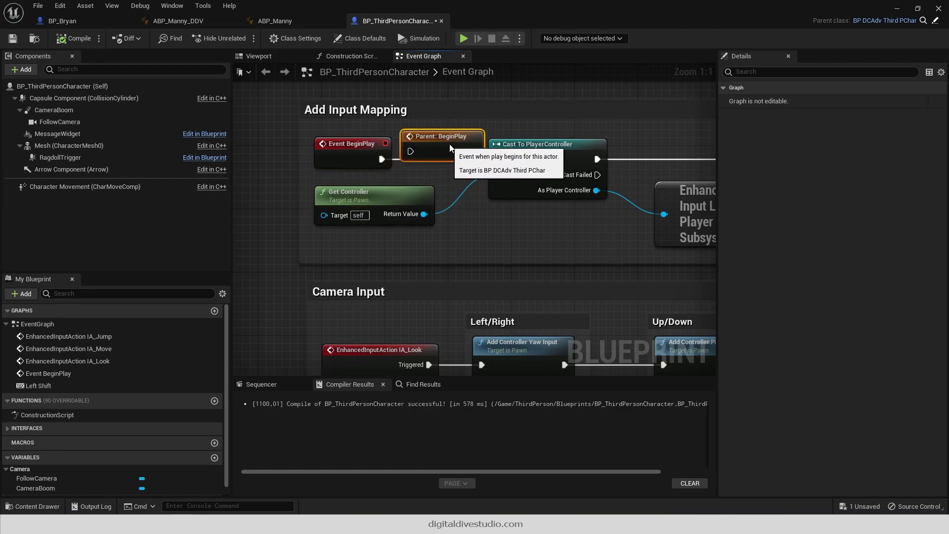
{"action": "left_click_drag", "start_coordinate": [382, 158], "coordinate": [410, 160]}
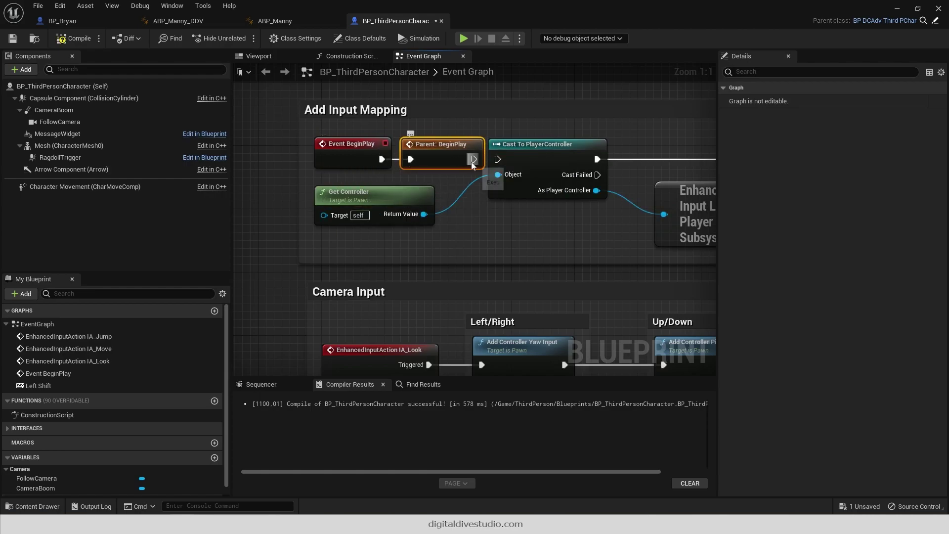
{"action": "left_click_drag", "start_coordinate": [473, 159], "coordinate": [497, 159]}
{"action": "scroll", "coordinate": [496, 212], "scroll_direction": "down", "scroll_amount": 2}
{"action": "left_click", "coordinate": [75, 38]}
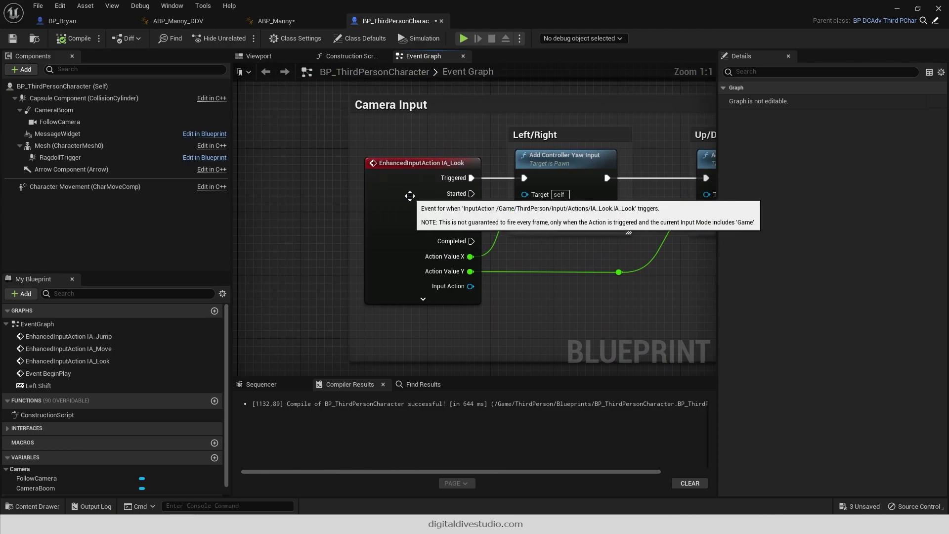
Turn off Consume Input for the IA_Look, IA_Move and IA_Jump input actions.
{"action": "double_click", "coordinate": [410, 196]}
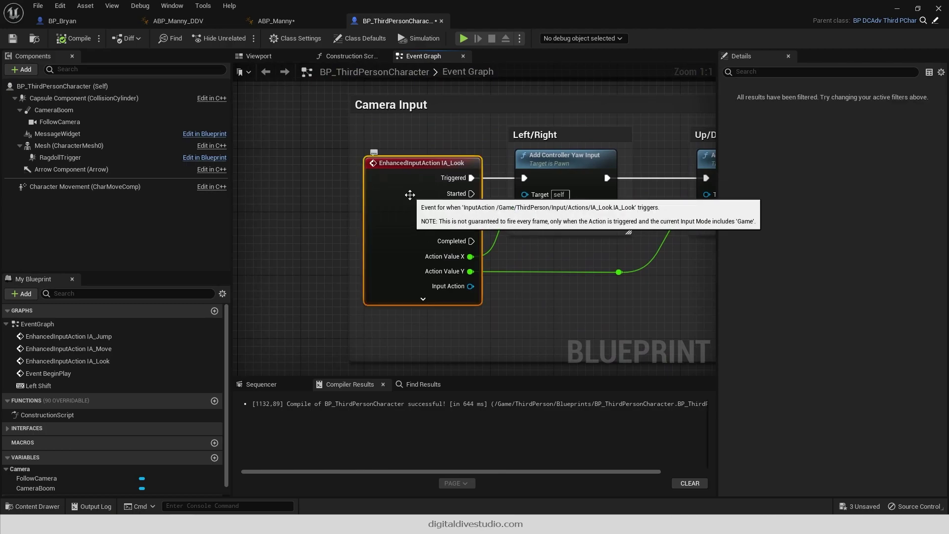
{"action": "left_click", "coordinate": [388, 128]}
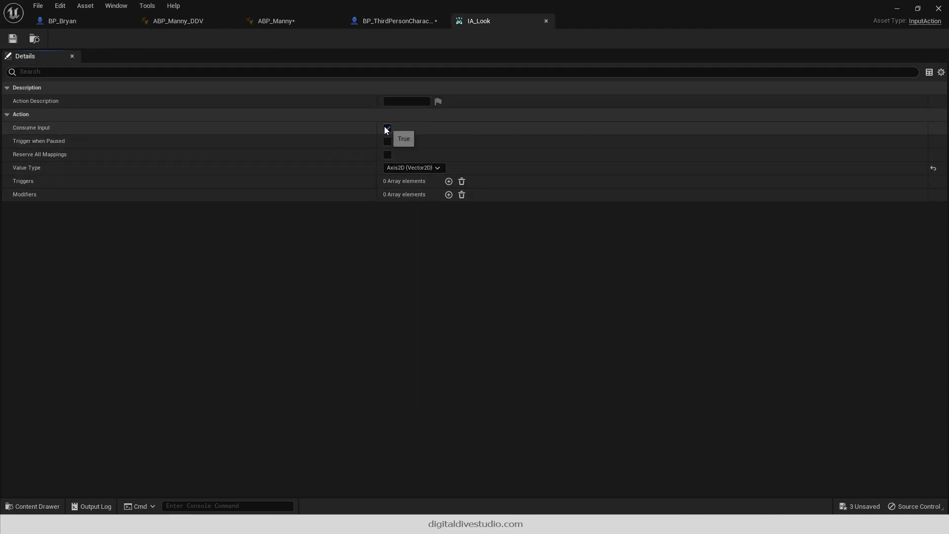
{"action": "left_click", "coordinate": [398, 22]}
{"action": "double_click", "coordinate": [389, 213]}
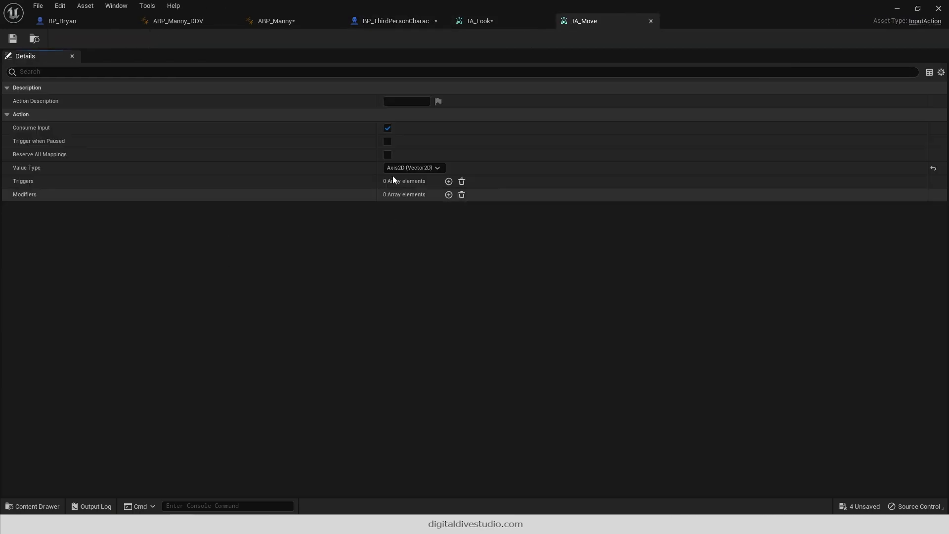
{"action": "left_click", "coordinate": [398, 21]}
{"action": "double_click", "coordinate": [423, 189]}
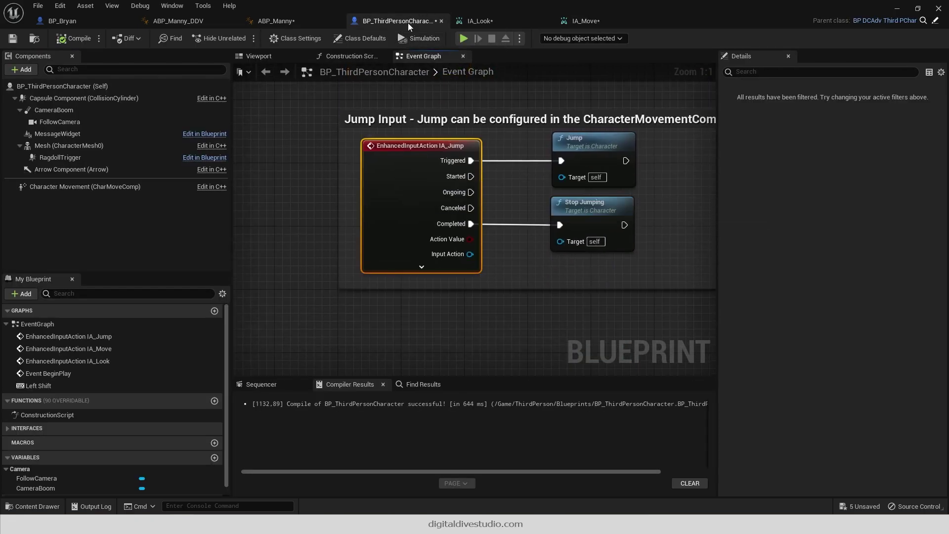
{"action": "left_click", "coordinate": [387, 128]}
{"action": "left_click", "coordinate": [398, 20]}
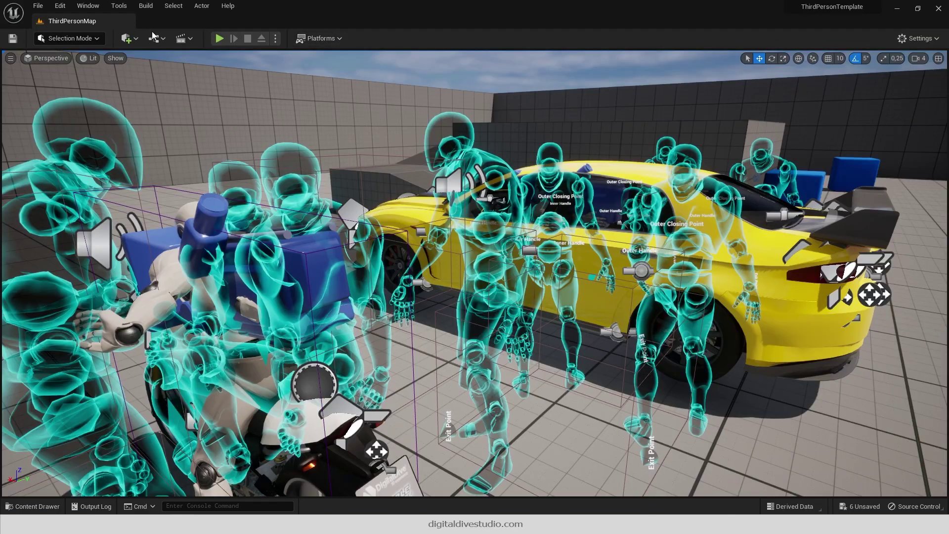
Play-test ThirdPersonMap by walking Bryan to the yellow car, entering it and driving around.
{"action": "key", "text": "alt+p"}
{"action": "key", "text": "w"}
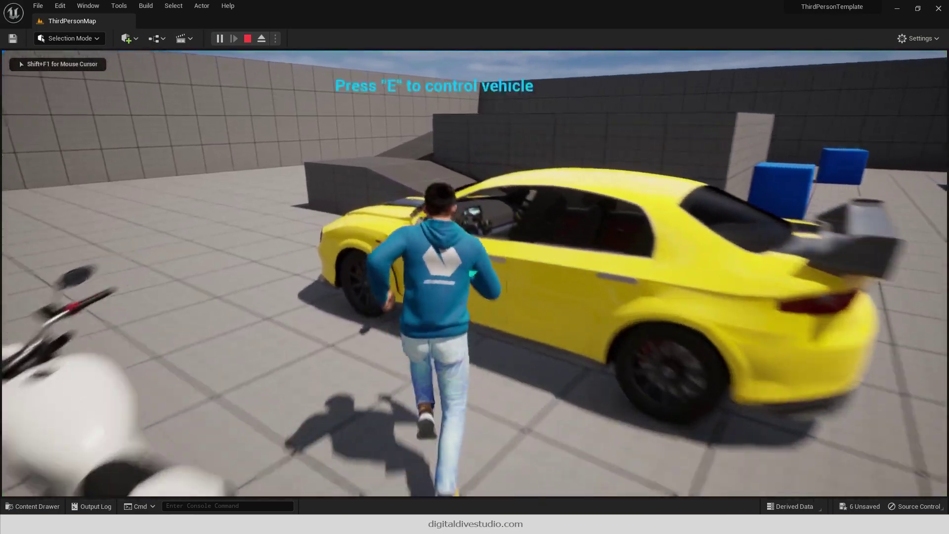
{"action": "key", "text": "e"}
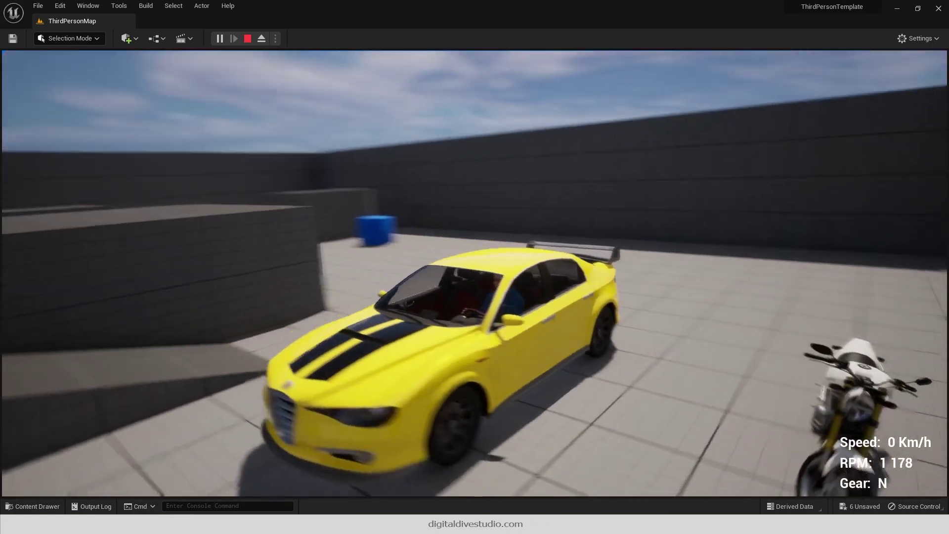
{"action": "key", "text": "w"}
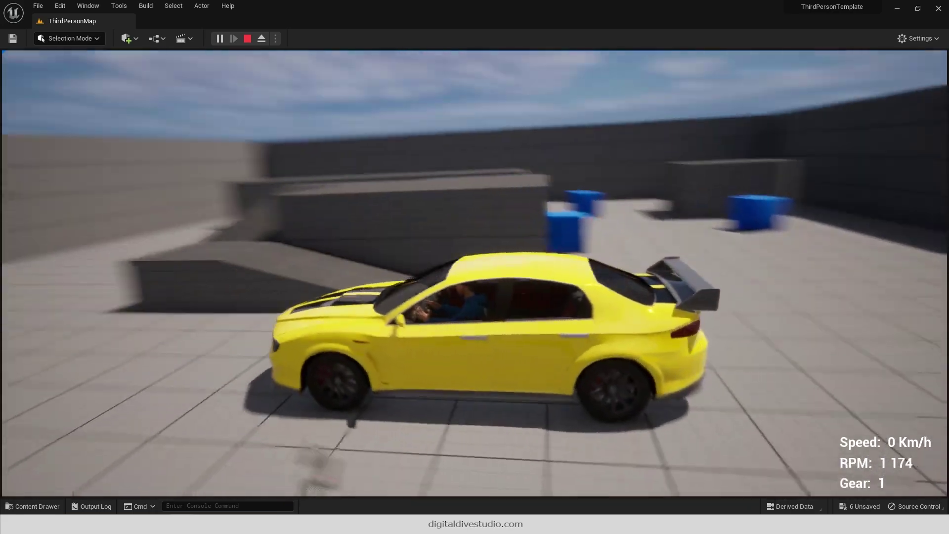
{"action": "key", "text": "w"}
{"action": "key", "text": "d"}
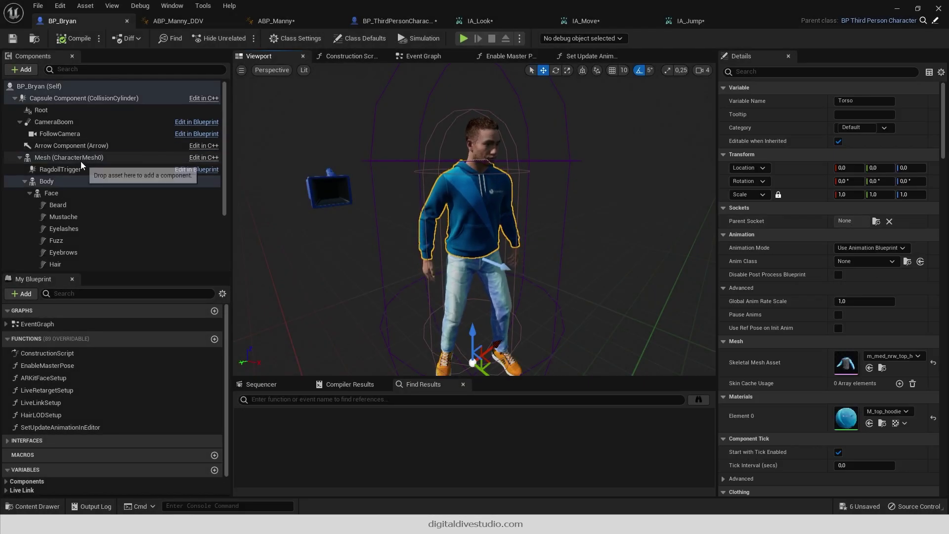
Give BP_Bryan's Mesh component a Custom collision preset with Collision Enabled (Query and Physics), and choose its Object Type.
{"action": "left_click", "coordinate": [840, 71]}
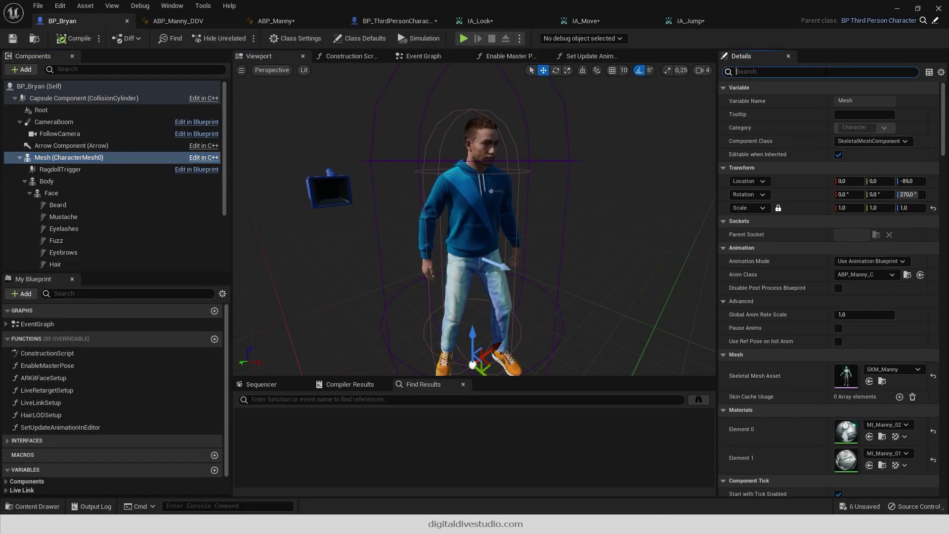
{"action": "type", "text": "coll"}
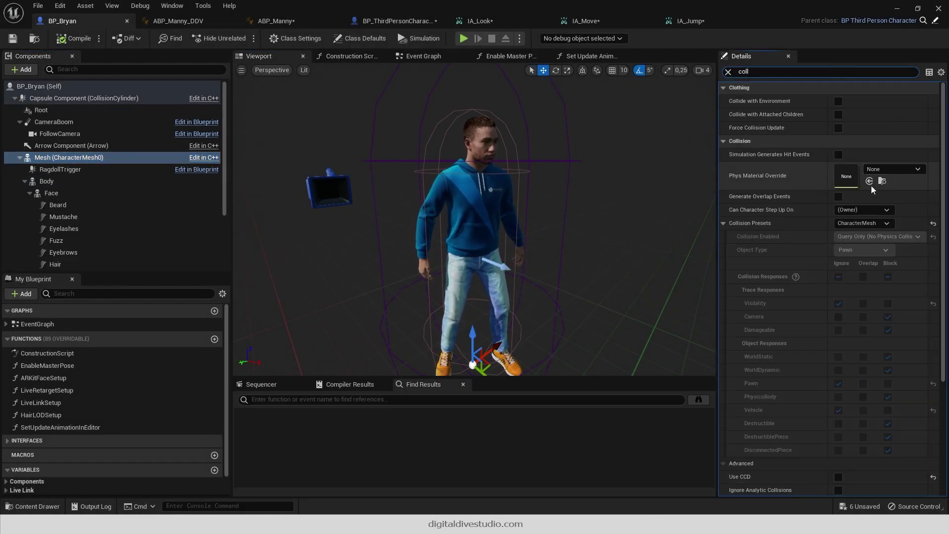
{"action": "left_click", "coordinate": [933, 223]}
{"action": "left_click", "coordinate": [932, 236]}
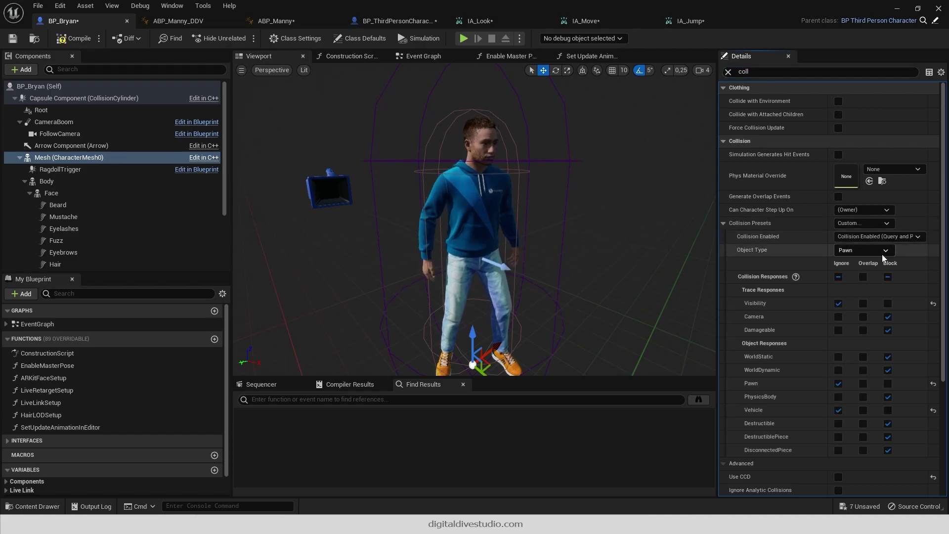
{"action": "left_click", "coordinate": [882, 250]}
{"action": "left_click", "coordinate": [872, 286]}
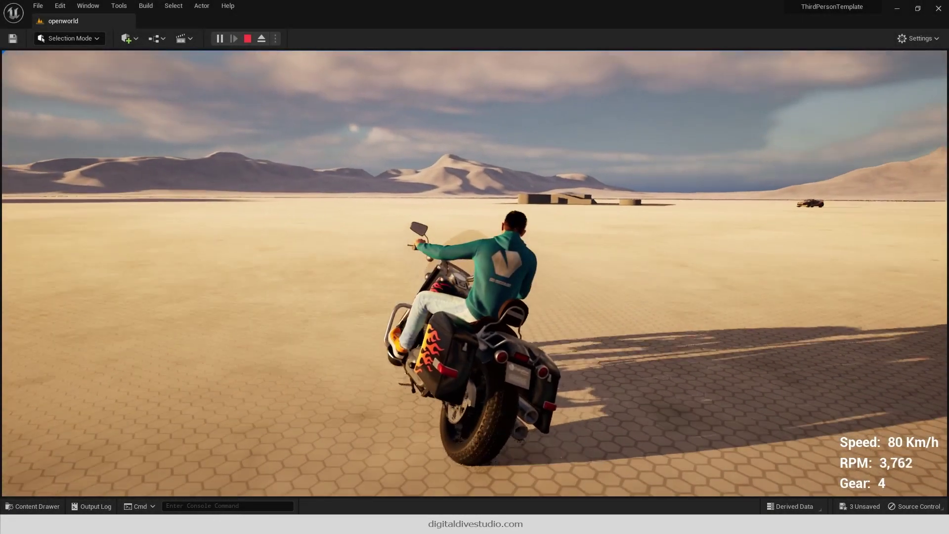
Ride the motorcycle forward across the desert in the openworld map.
{"action": "key", "text": "w"}
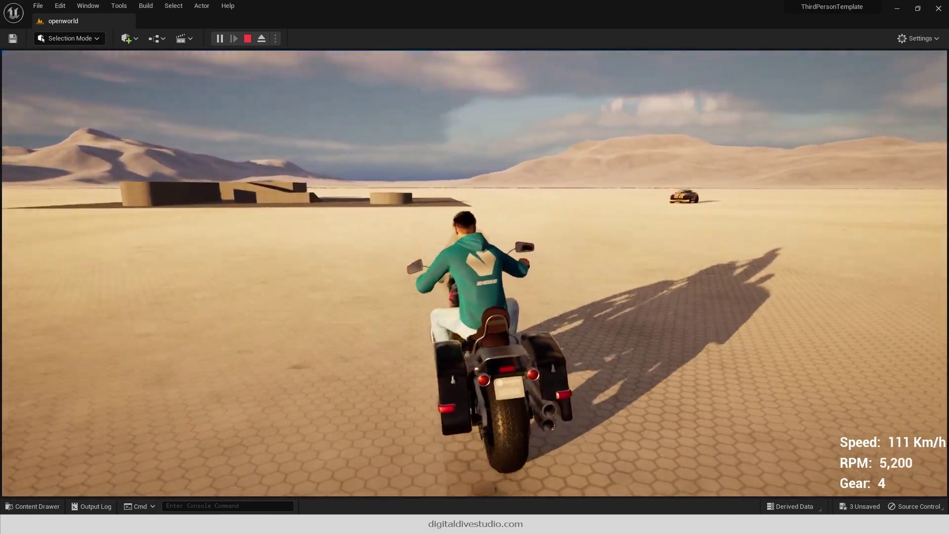